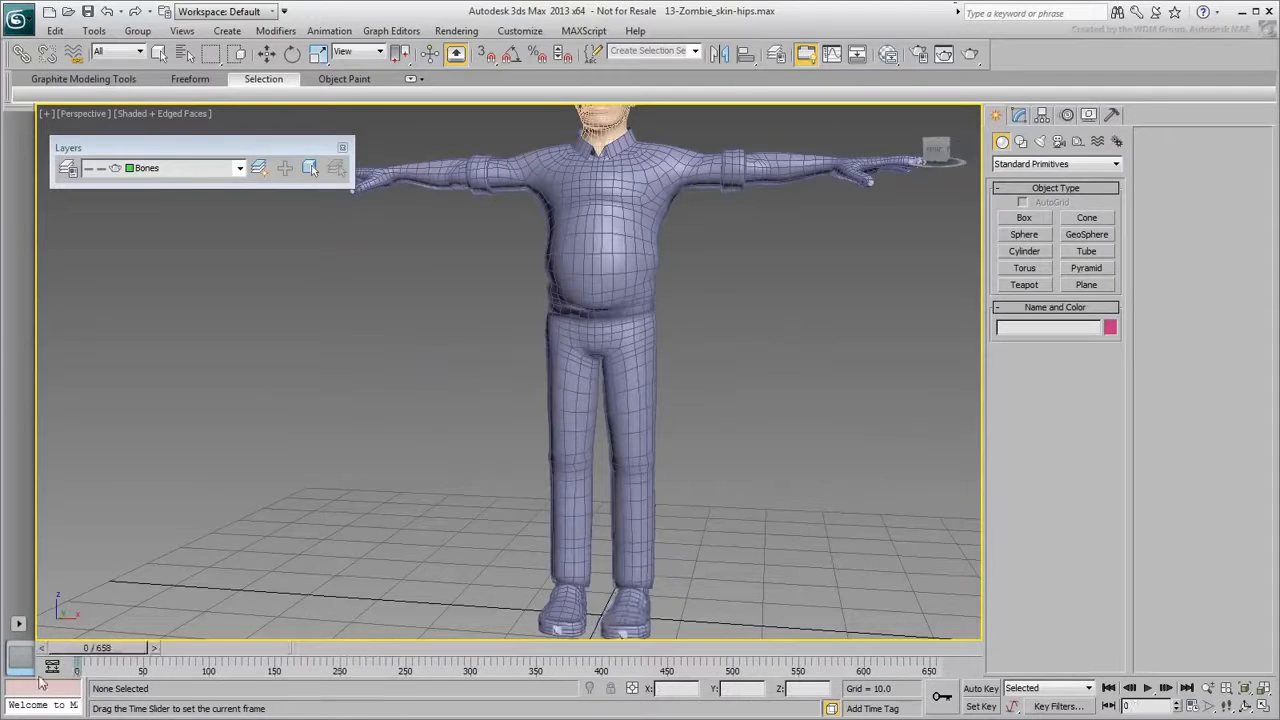
Set the animation range to start at frame 360 and end at frame 880.
left_click(1208, 705)
left_click_drag(604, 374, 538, 373)
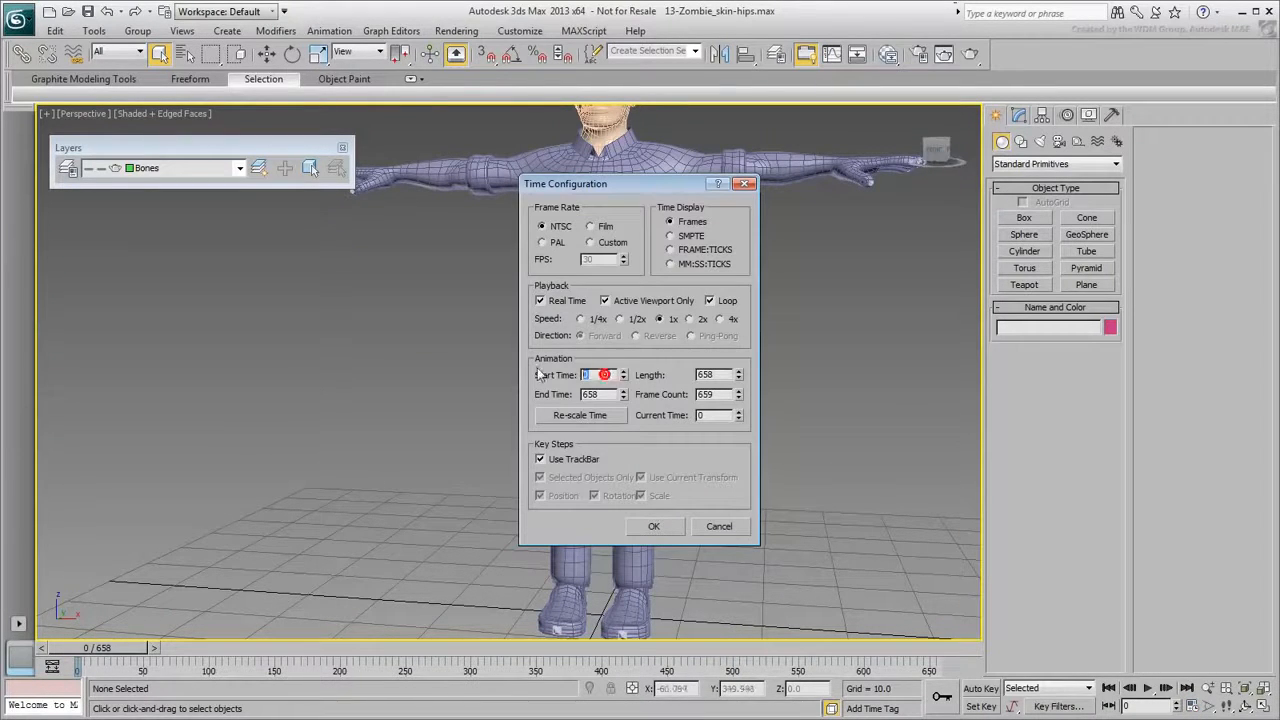
key("Tab")
type("8")
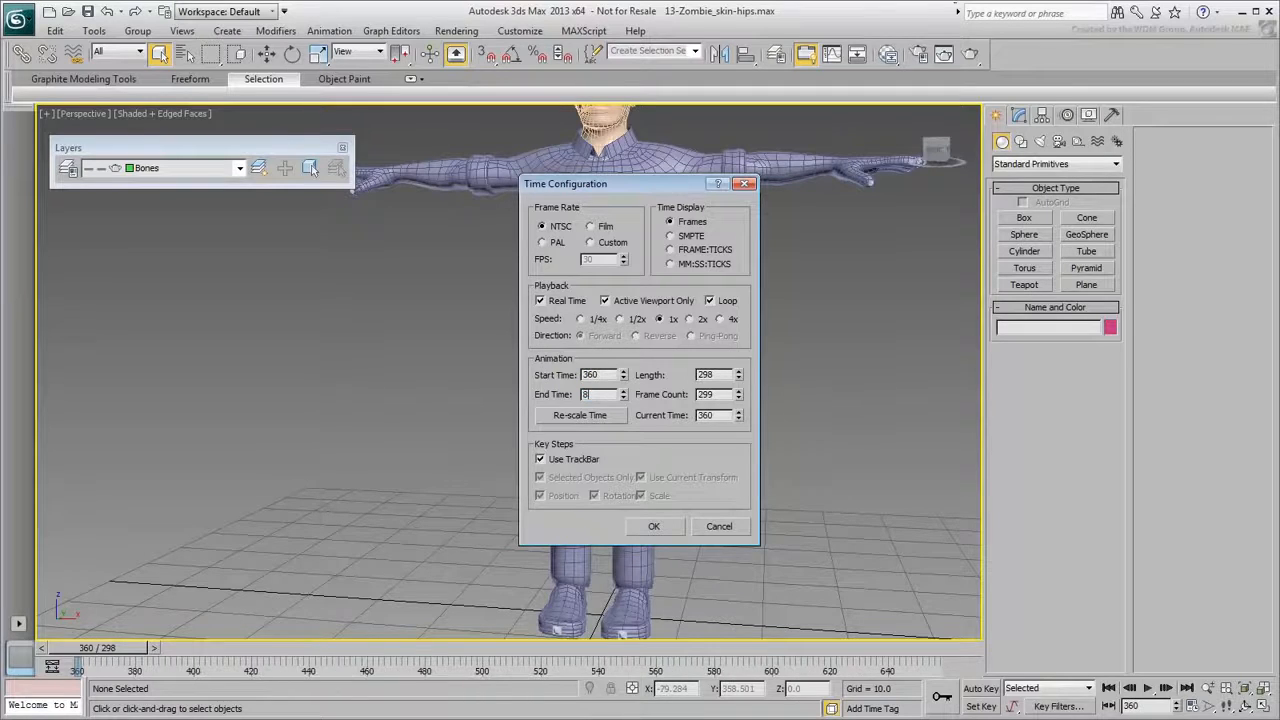
type("80")
key("Return")
left_click(655, 525)
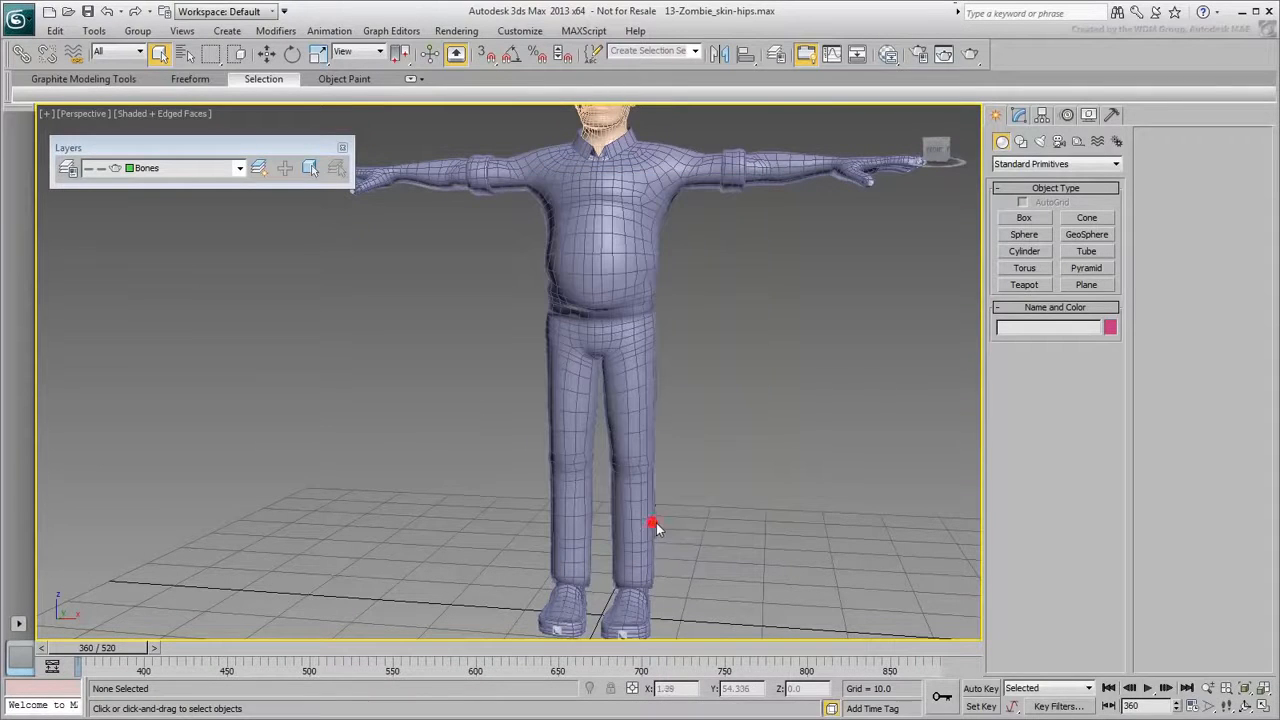
mouse_move(126, 657)
left_mouse_down()
mouse_move(330, 668)
mouse_move(115, 680)
left_mouse_up()
middle_click_drag(775, 430, 511, 510, "alt")
left_click_drag(128, 650, 80, 650)
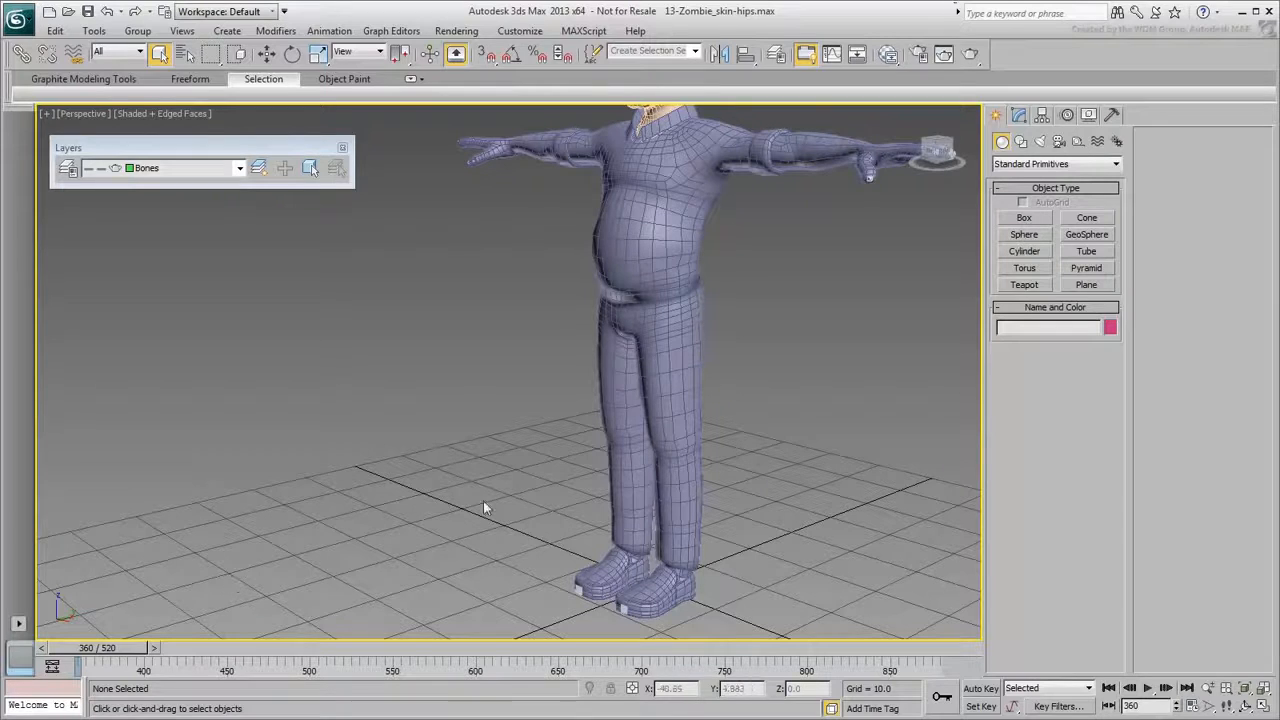
Select the zombie_proxy mesh and turn on Edit Envelopes in its Skin modifier.
left_click(614, 434)
mouse_move(614, 434)
middle_mouse_down("alt")
mouse_move(571, 443)
mouse_move(611, 446)
middle_mouse_up("alt")
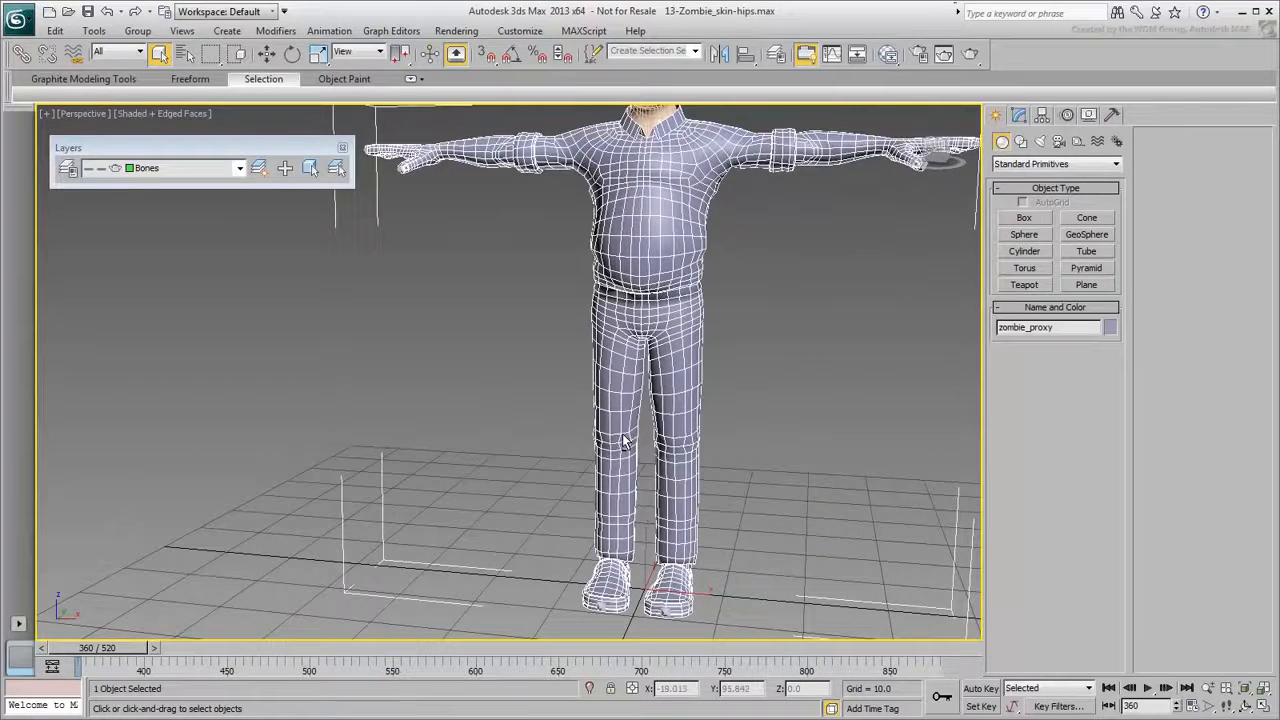
left_click(1019, 115)
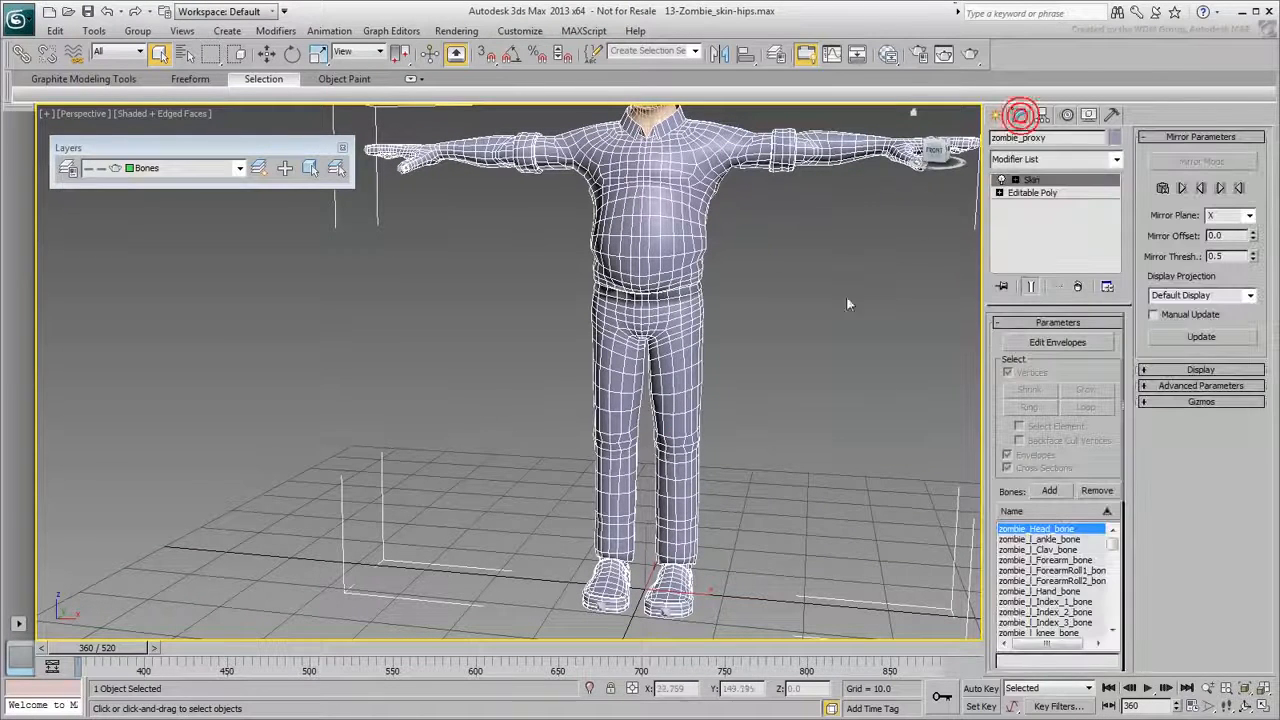
left_click(1032, 346)
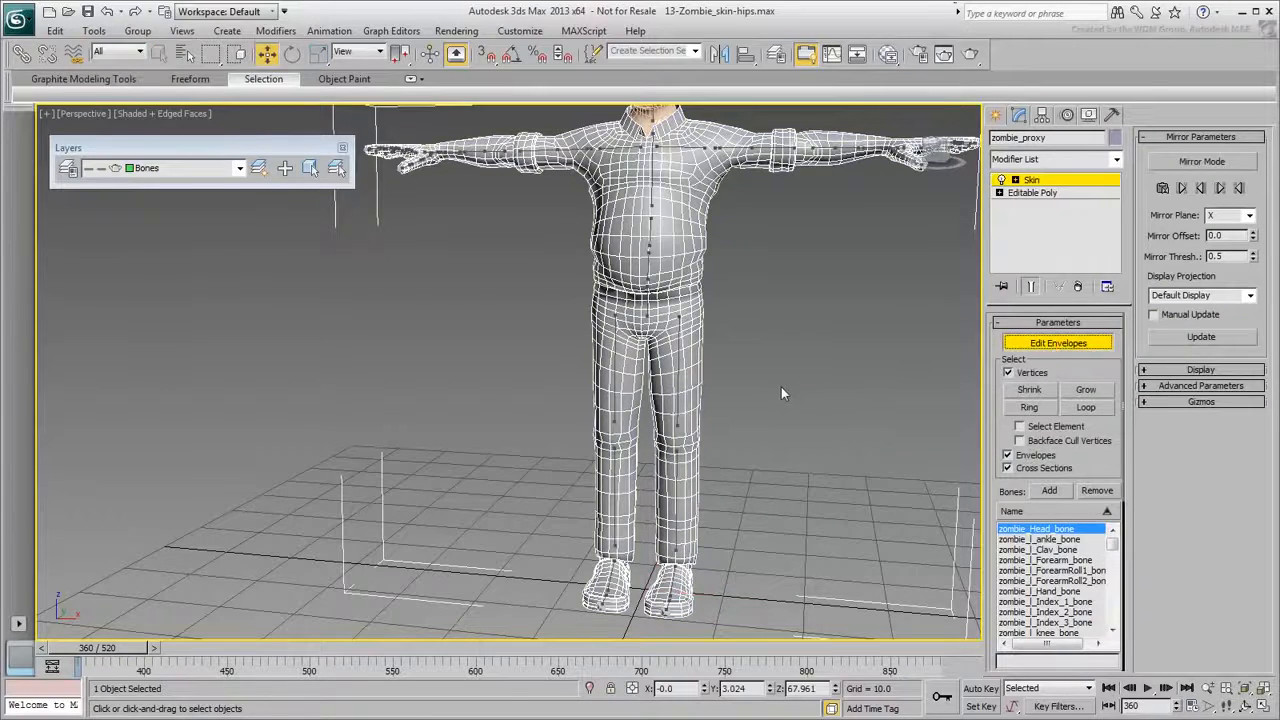
middle_click_drag(781, 387, 761, 366)
In the Left view, lasso-select the band of waist vertices.
key("l")
scroll(669, 416, "up", 10)
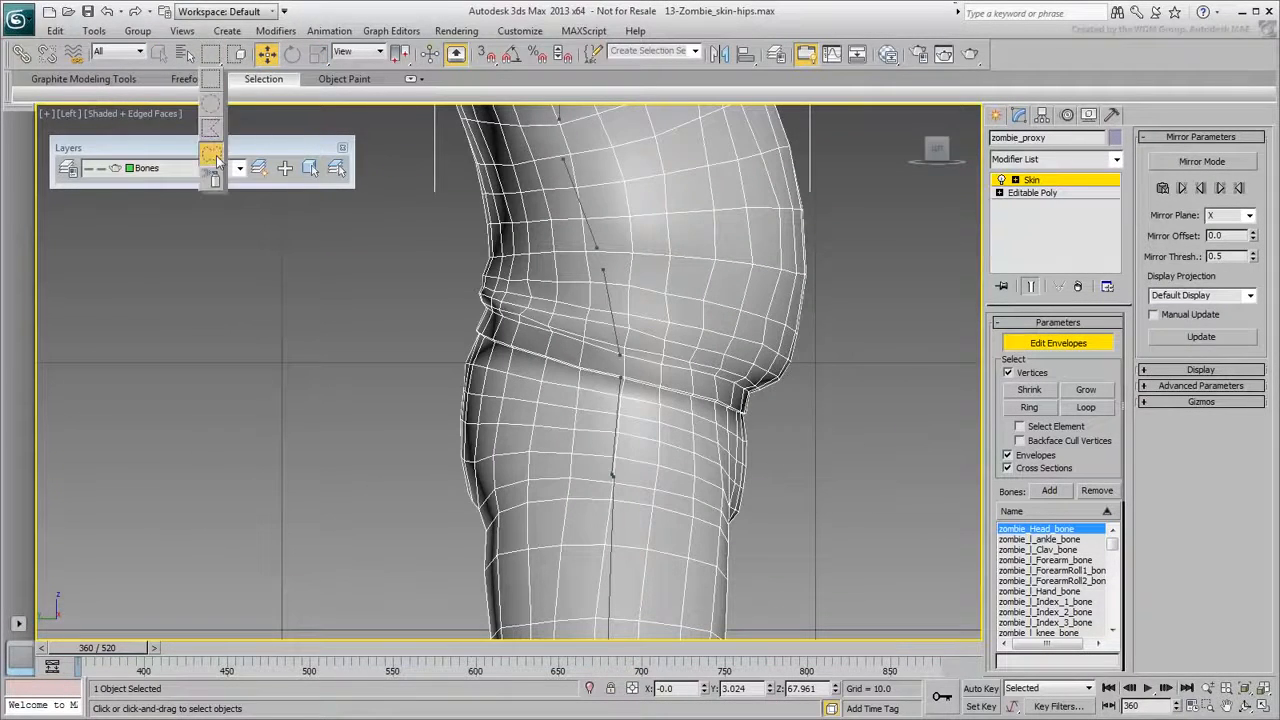
left_click_drag(462, 308, 741, 400)
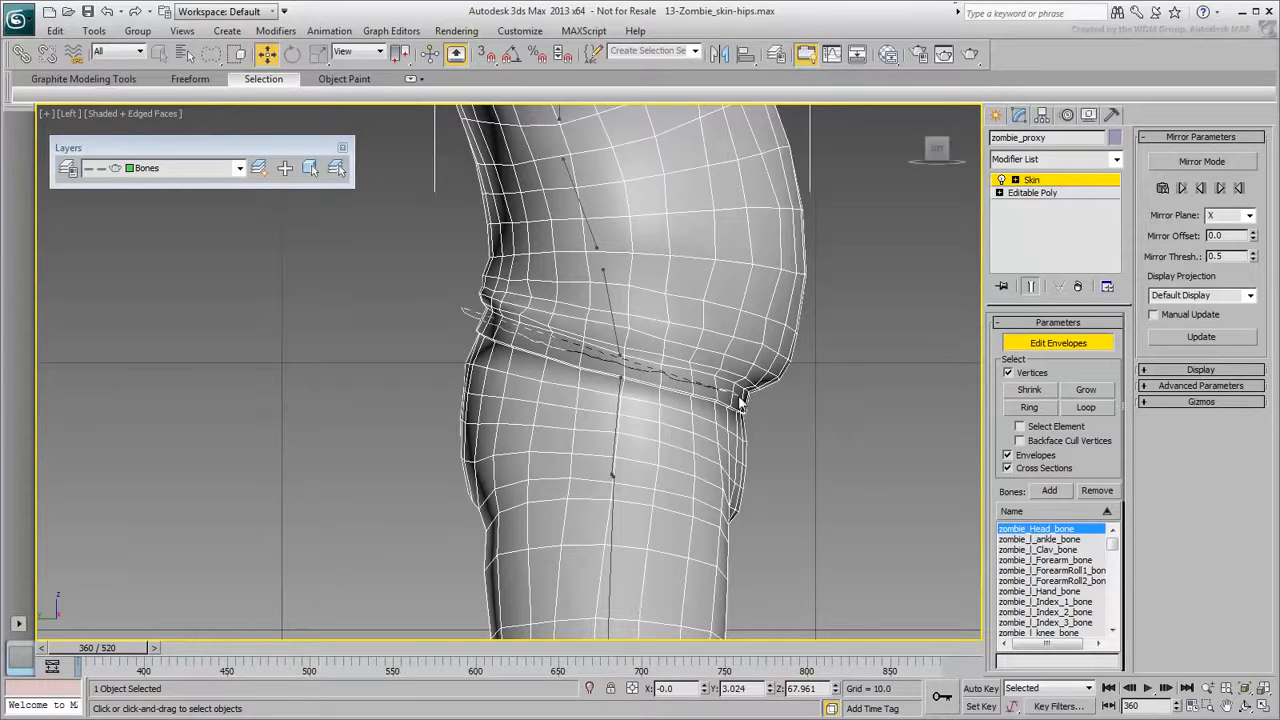
mouse_move(745, 508)
left_mouse_down()
mouse_move(544, 430)
mouse_move(408, 439)
left_mouse_up()
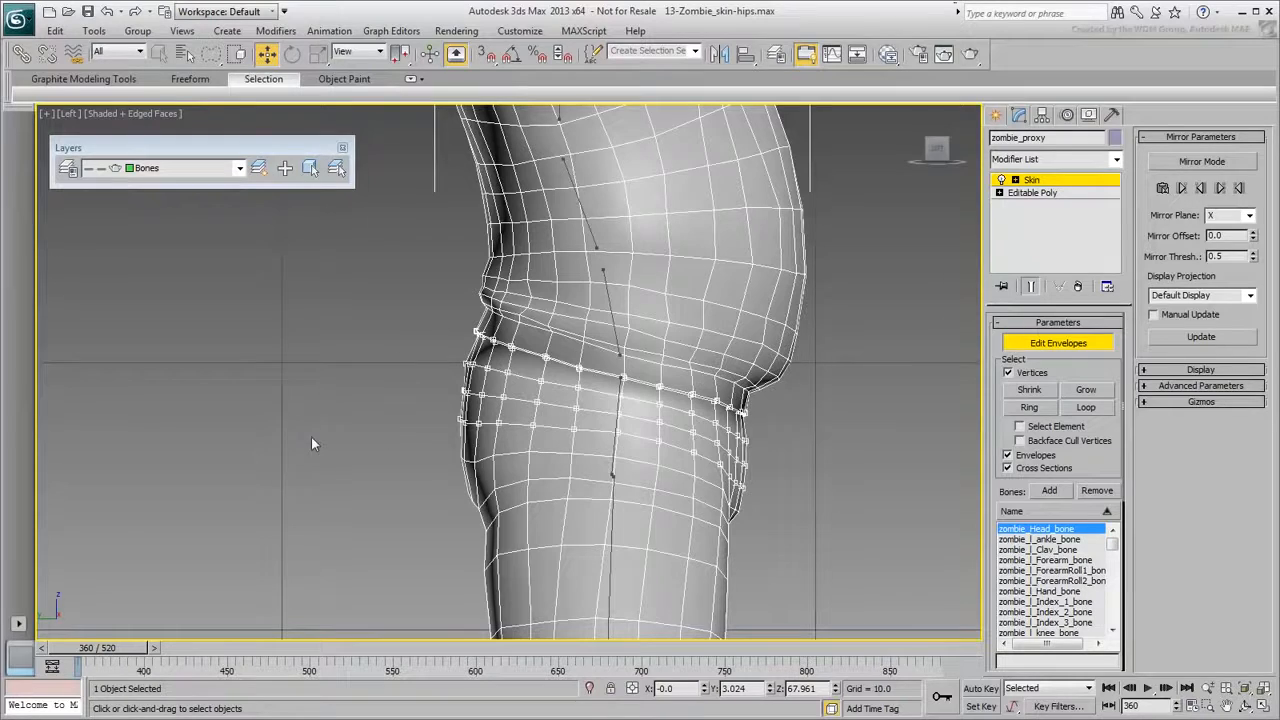
middle_click_drag(314, 434, 266, 443, "alt")
In the Front view, add the crotch vertices to the selection.
key("f")
middle_click_drag(456, 214, 504, 478)
scroll(478, 500, "down", 6)
scroll(489, 290, "up", 6)
scroll(484, 452, "up", 5)
mouse_move(452, 421)
left_mouse_down()
mouse_move(527, 378)
mouse_move(382, 330)
mouse_move(665, 310)
mouse_move(635, 393)
mouse_move(522, 470)
left_mouse_up()
From an angled hip view, add three missed hip vertices to the selection.
scroll(518, 485, "down", 3)
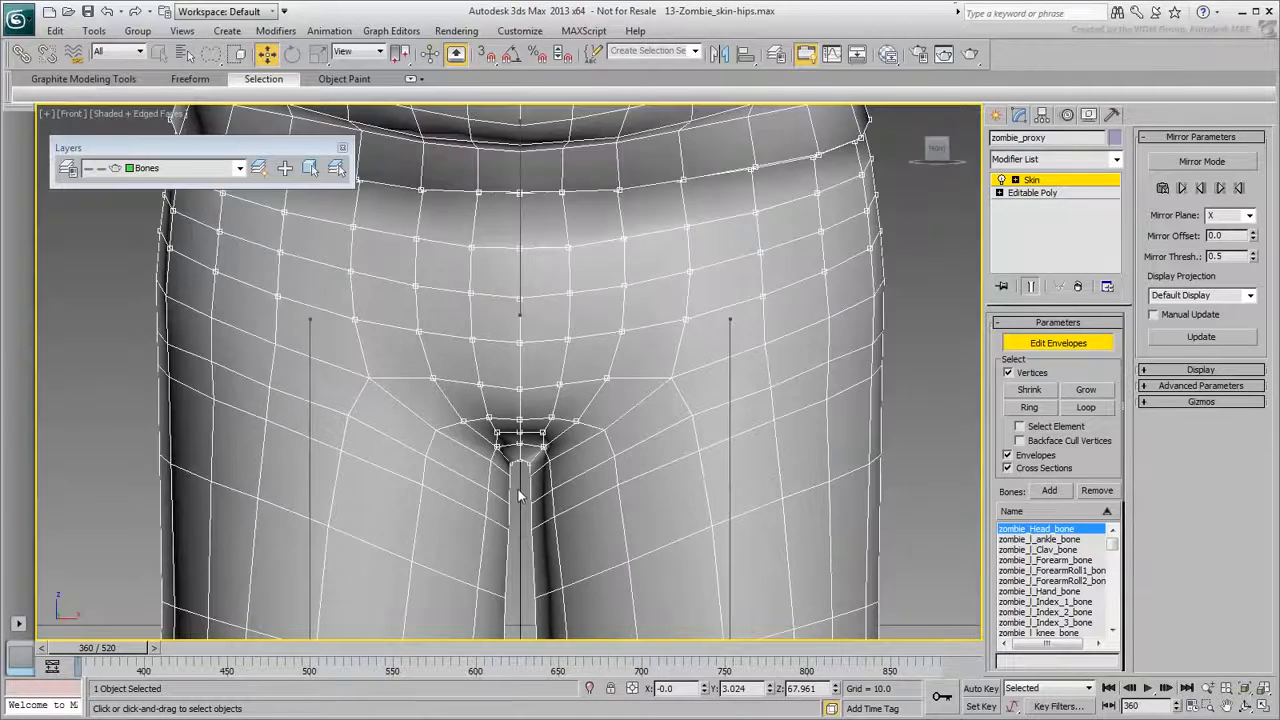
middle_click_drag(431, 510, 431, 349, "alt")
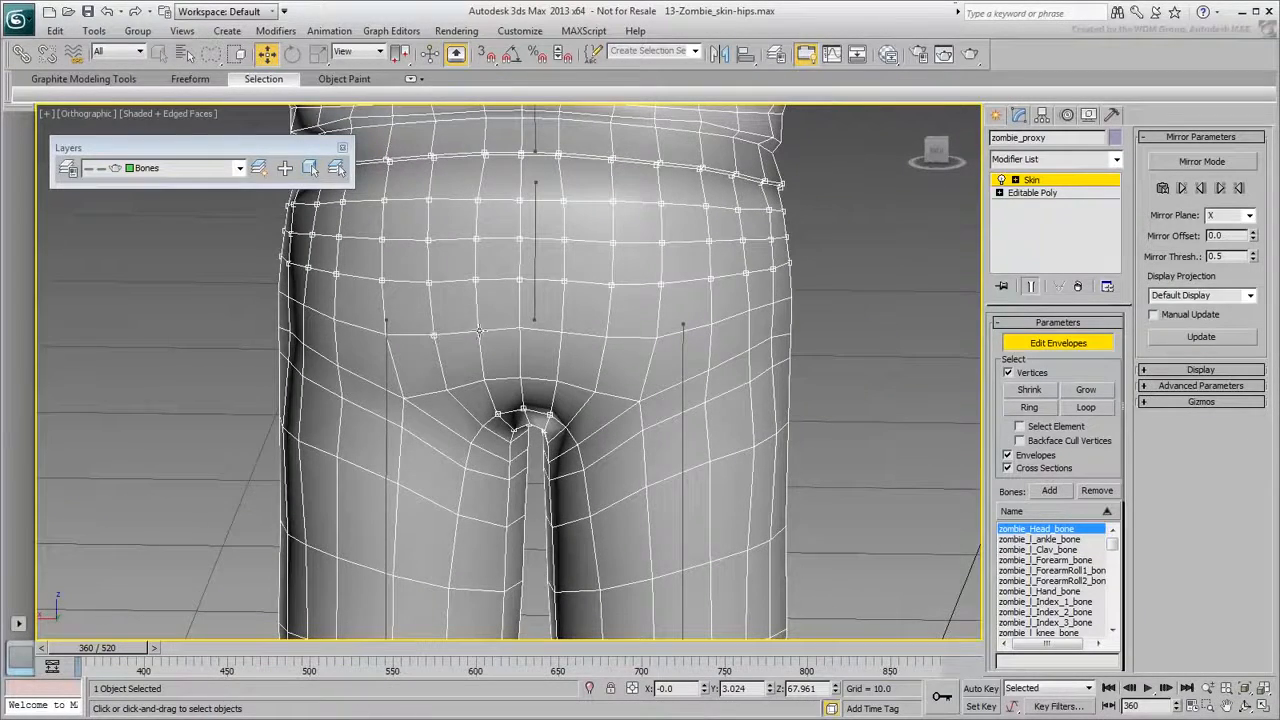
middle_click_drag(605, 372, 602, 338, "alt")
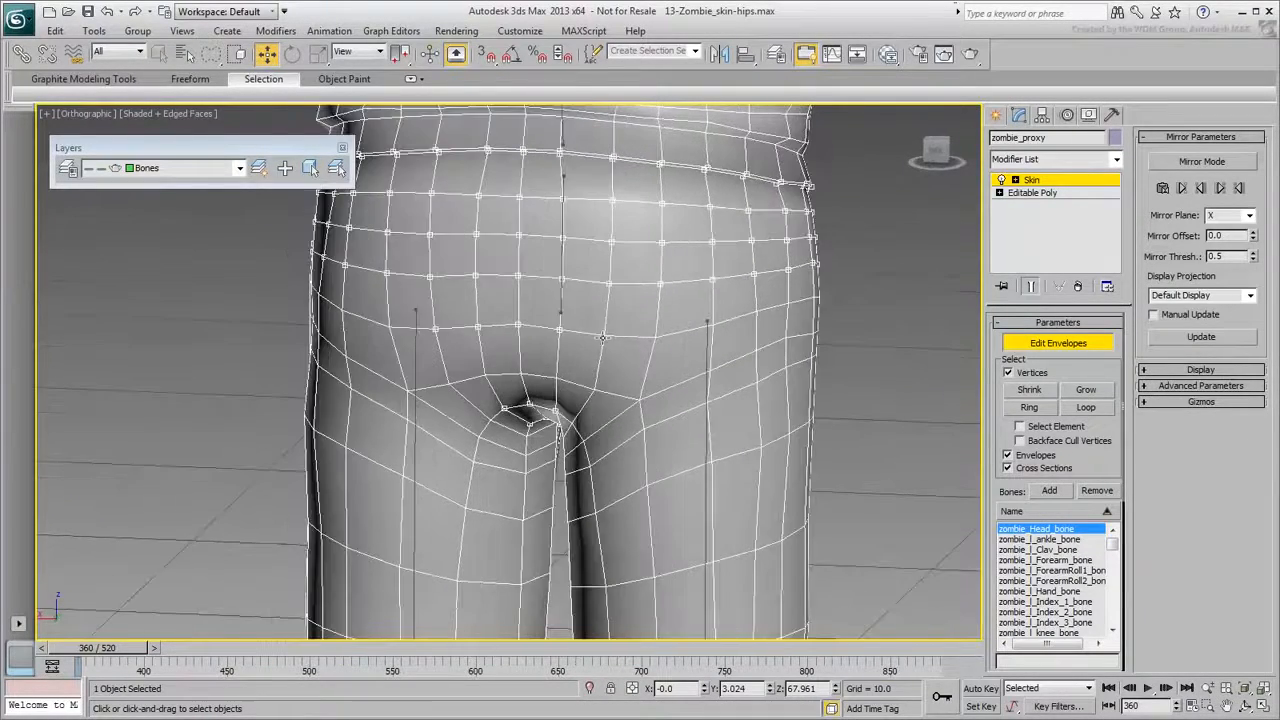
left_click(594, 389, "ctrl")
left_click(556, 376, "ctrl")
left_click(520, 374, "ctrl")
scroll(523, 441, "down", 4)
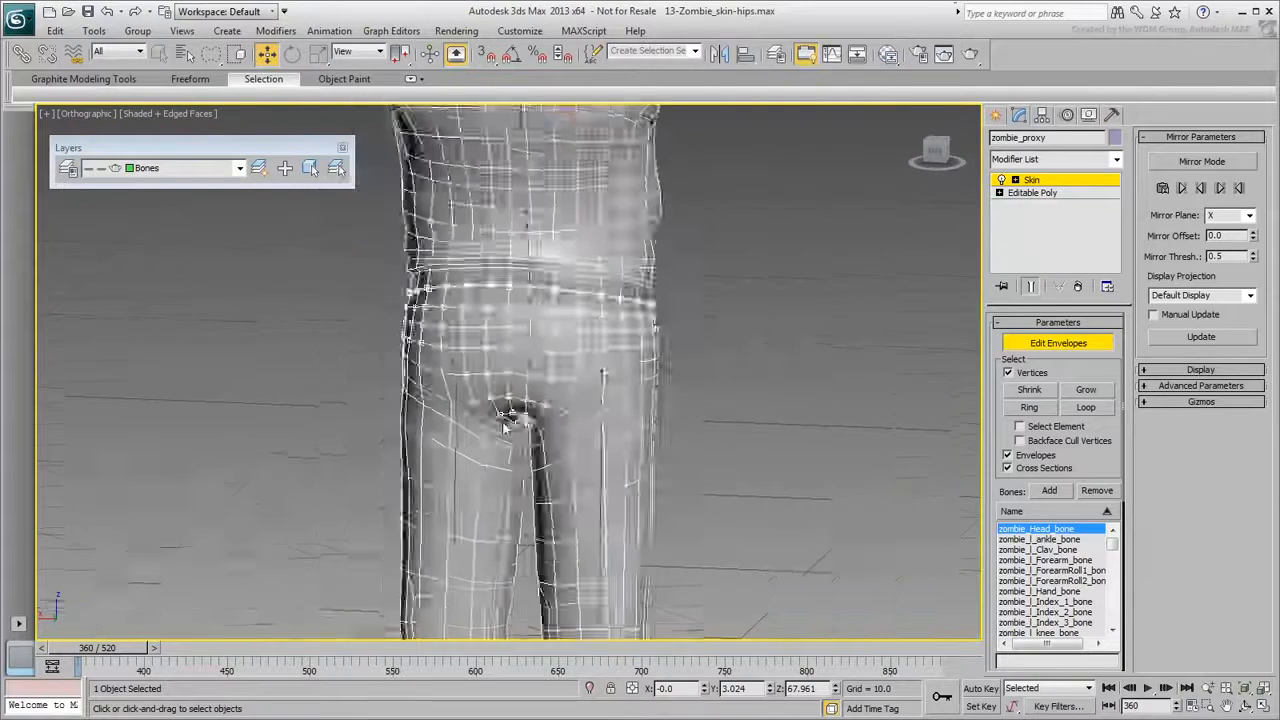
scroll(523, 441, "up", 4)
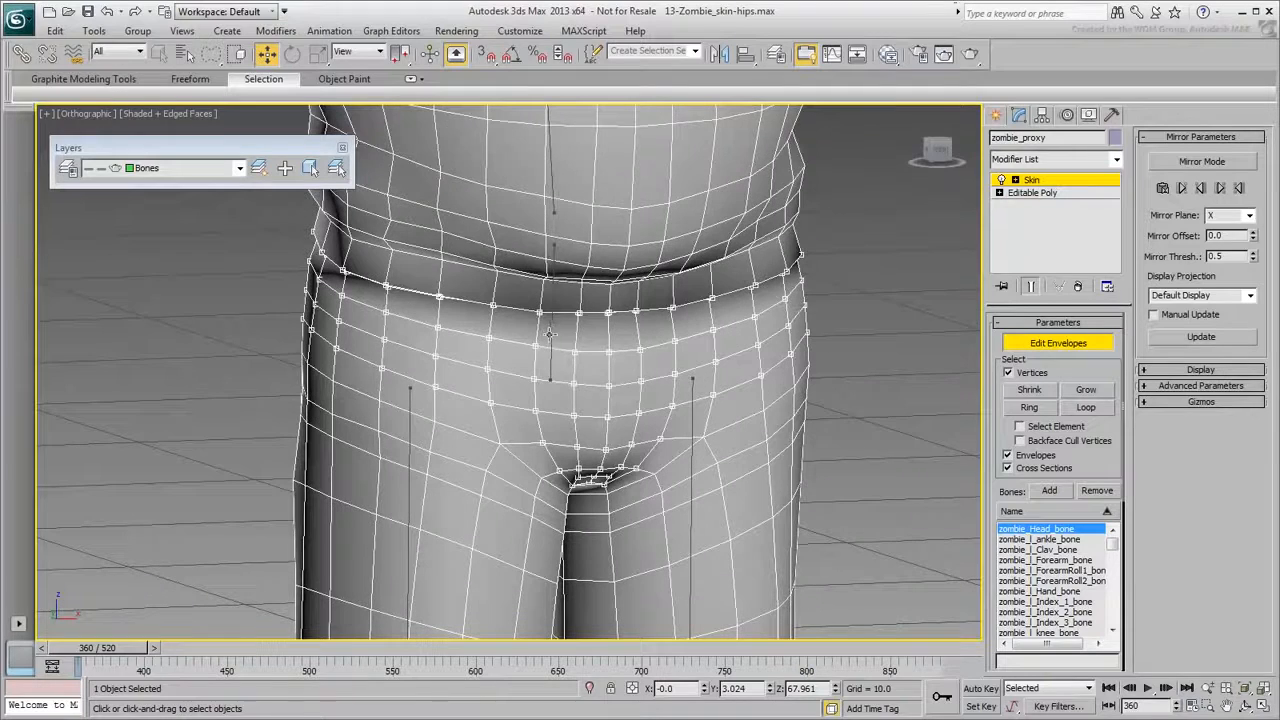
Give the selected vertices Abs. Effect 1 on zombie_Pelvis_bone and scrub to test the hips.
left_click(552, 333)
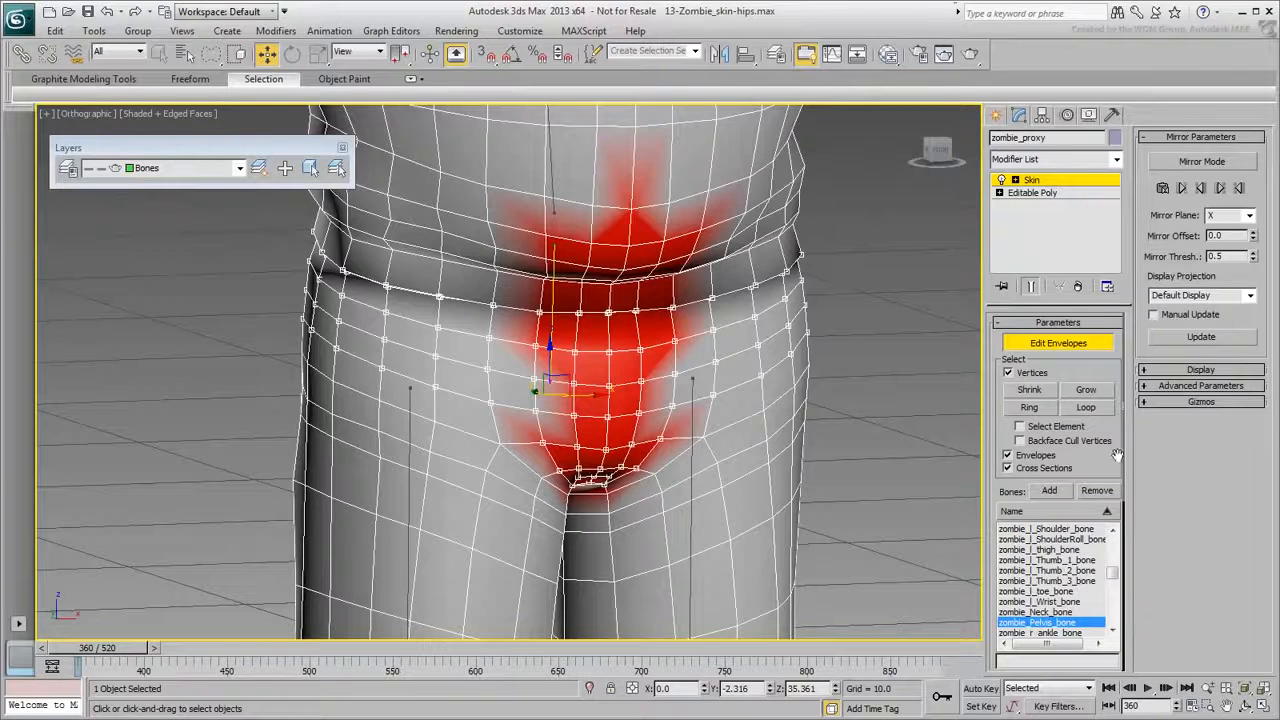
scroll(1110, 457, "down", 5)
left_click(1080, 557)
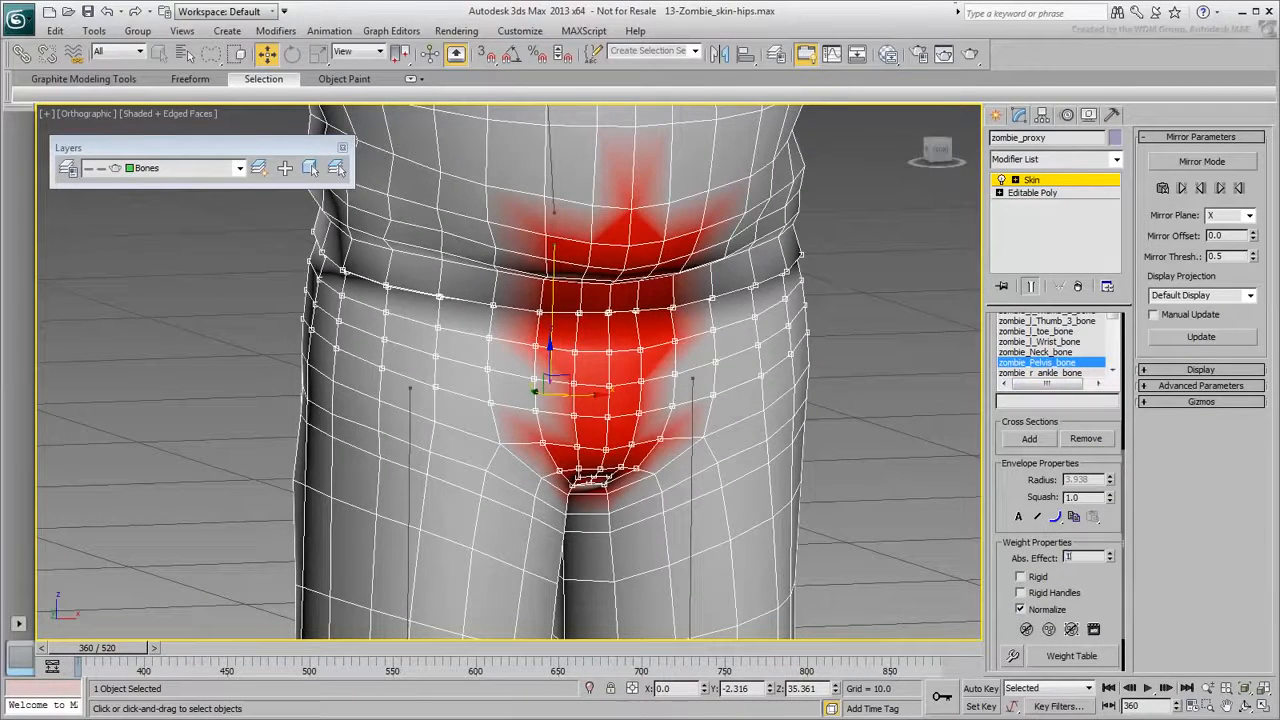
type("1")
key("Return")
scroll(778, 458, "down", 3)
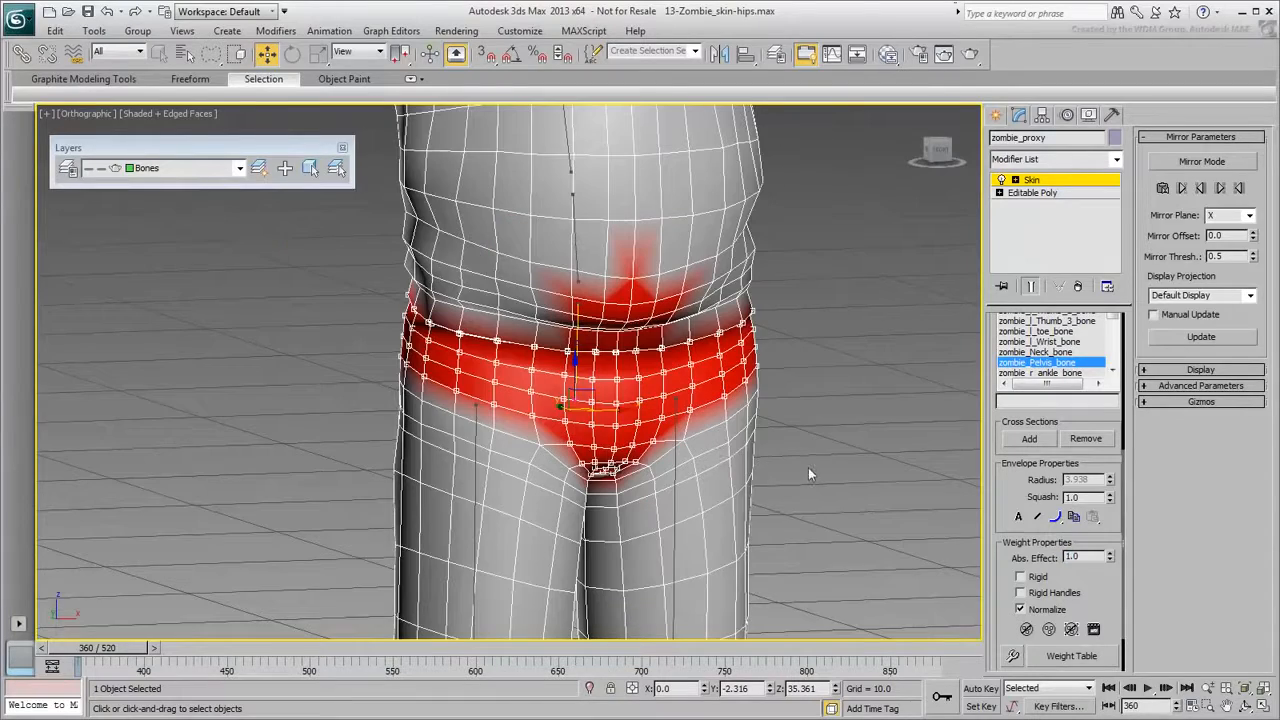
left_click_drag(122, 652, 3, 678)
In the Left view, lasso-select the waist vertices above the pelvis band.
key("w")
key("l")
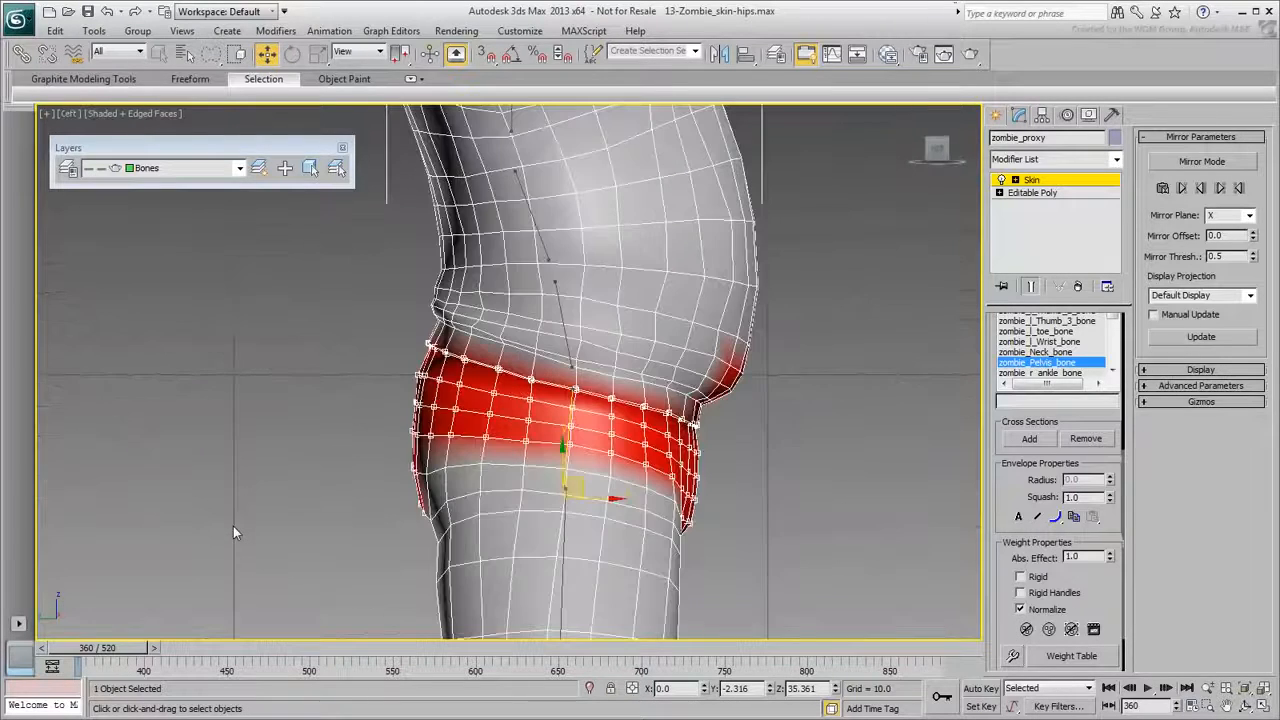
scroll(548, 368, "up", 4)
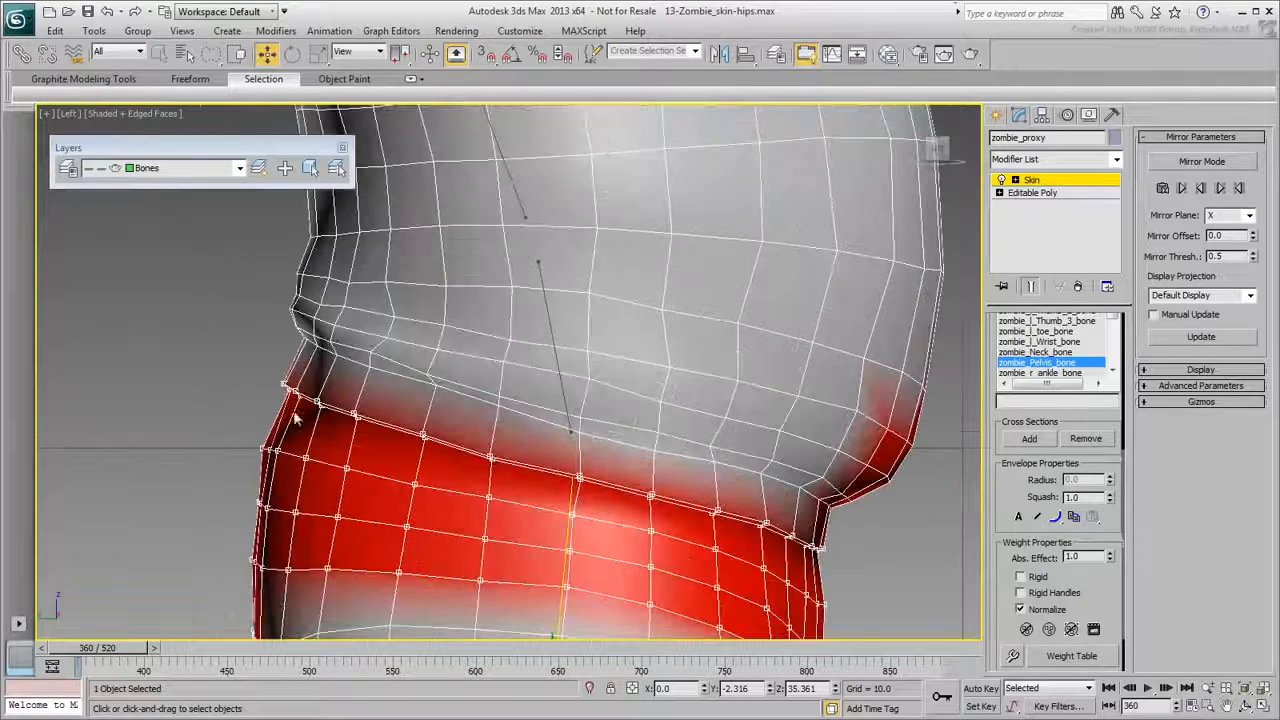
mouse_move(265, 353)
left_mouse_down()
mouse_move(250, 280)
mouse_move(300, 262)
mouse_move(690, 270)
mouse_move(922, 305)
mouse_move(930, 510)
mouse_move(863, 532)
mouse_move(594, 463)
left_mouse_up()
scroll(587, 459, "down", 2)
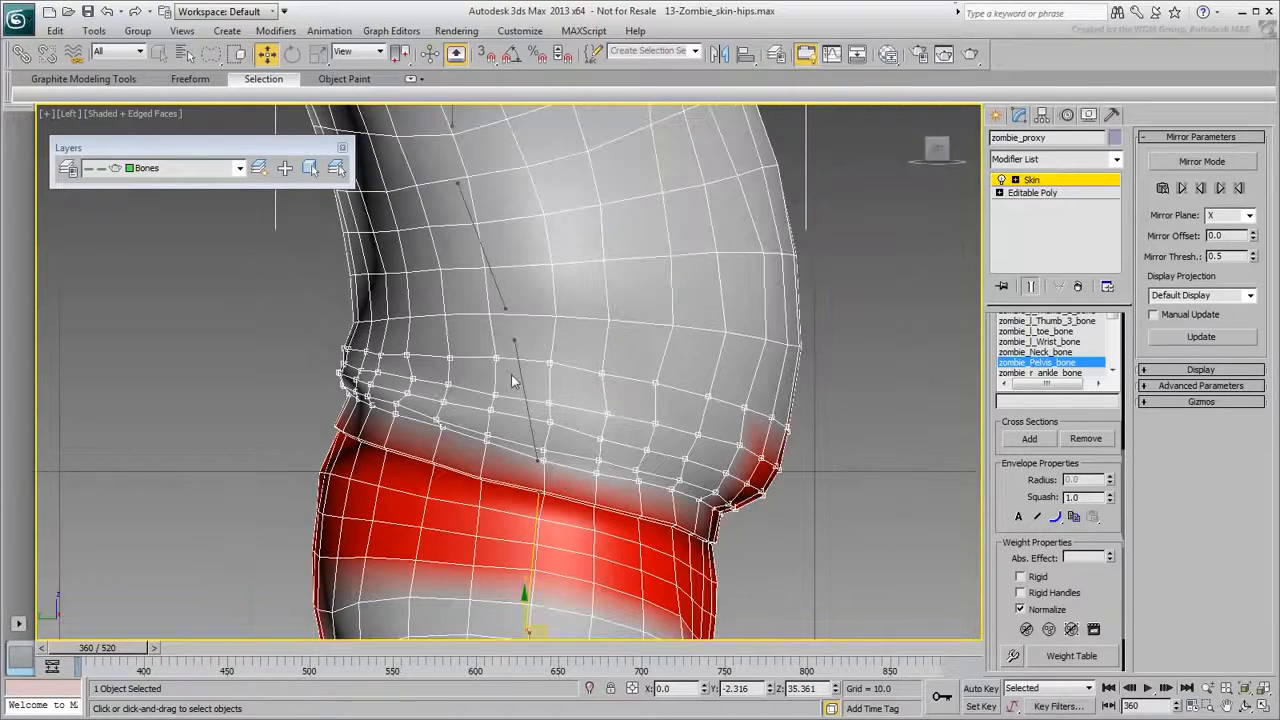
Weight the selected waist vertices fully (Abs. Effect 1) to zombie_Spine1_bone.
left_click(519, 378)
left_click(1084, 557)
type("1")
key("Return")
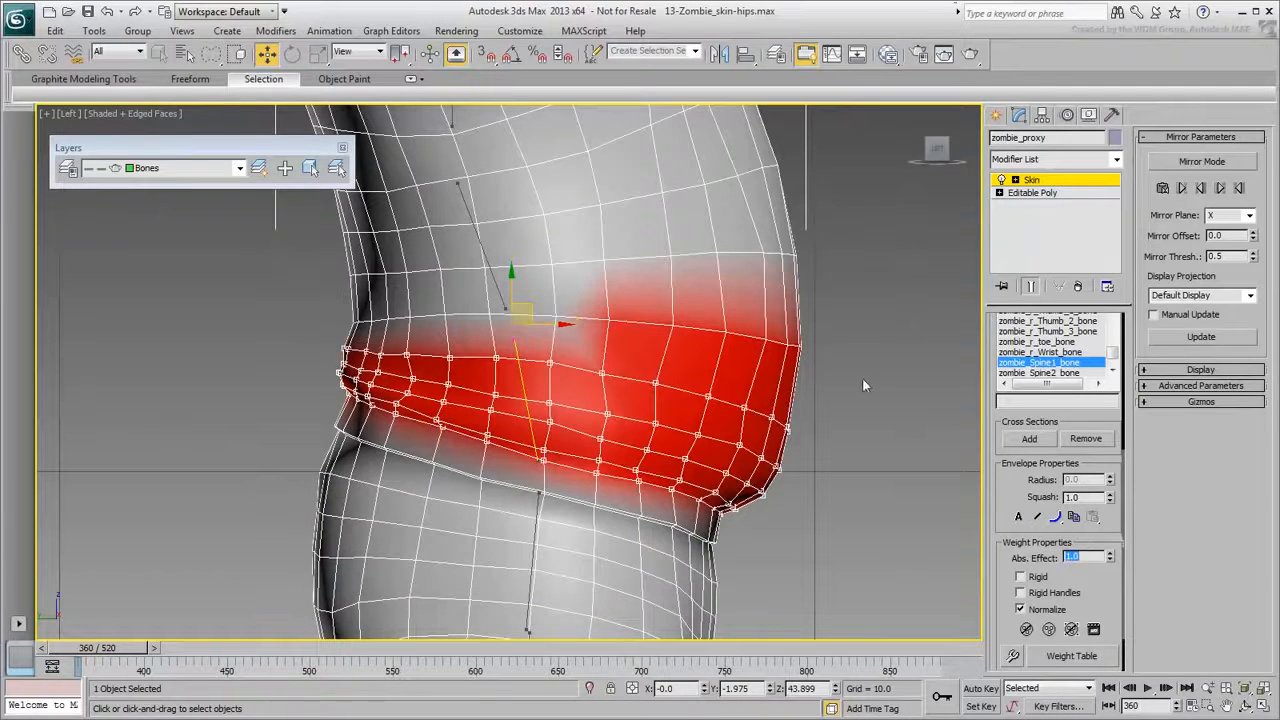
Lasso the upper torso vertices and weight them fully (1) to zombie_Spine2_bone.
middle_click_drag(863, 379, 875, 440)
mouse_move(868, 465)
left_mouse_down()
mouse_move(703, 430)
mouse_move(375, 400)
left_mouse_up()
mouse_move(332, 364)
left_mouse_down()
mouse_move(317, 288)
mouse_move(444, 217)
mouse_move(726, 157)
left_mouse_up()
left_click_drag(893, 211, 915, 320)
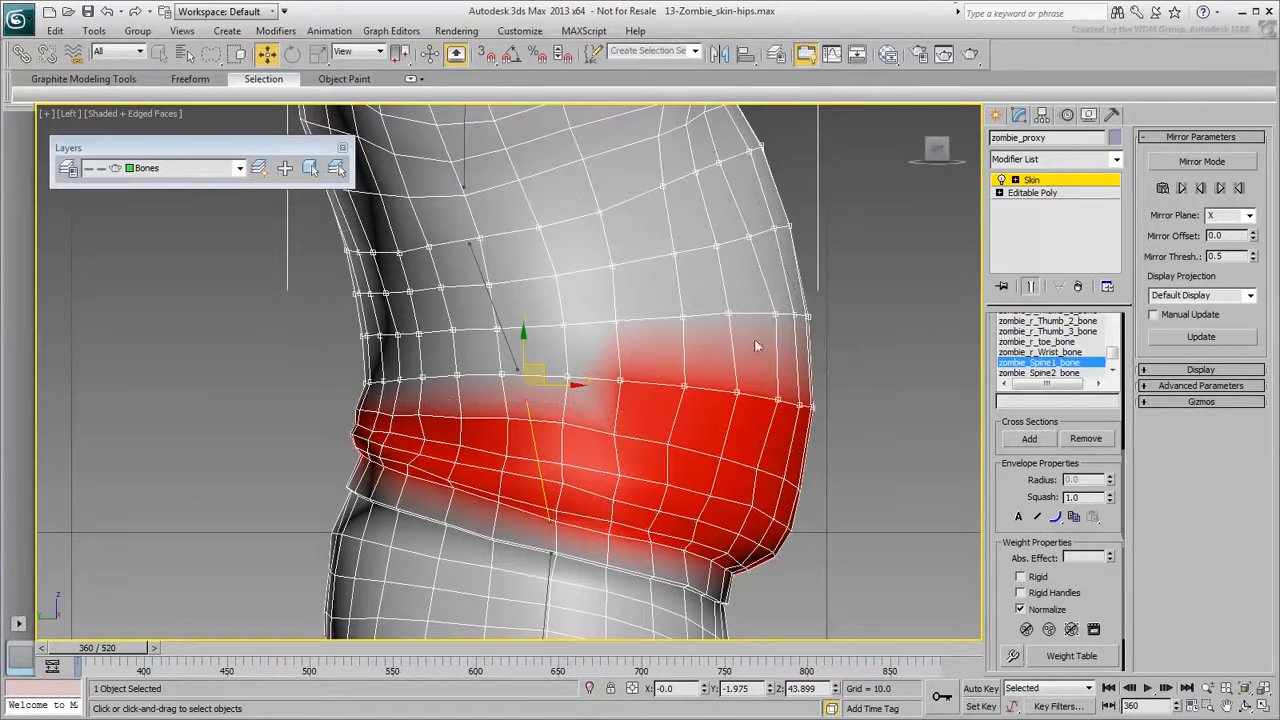
left_click(478, 265)
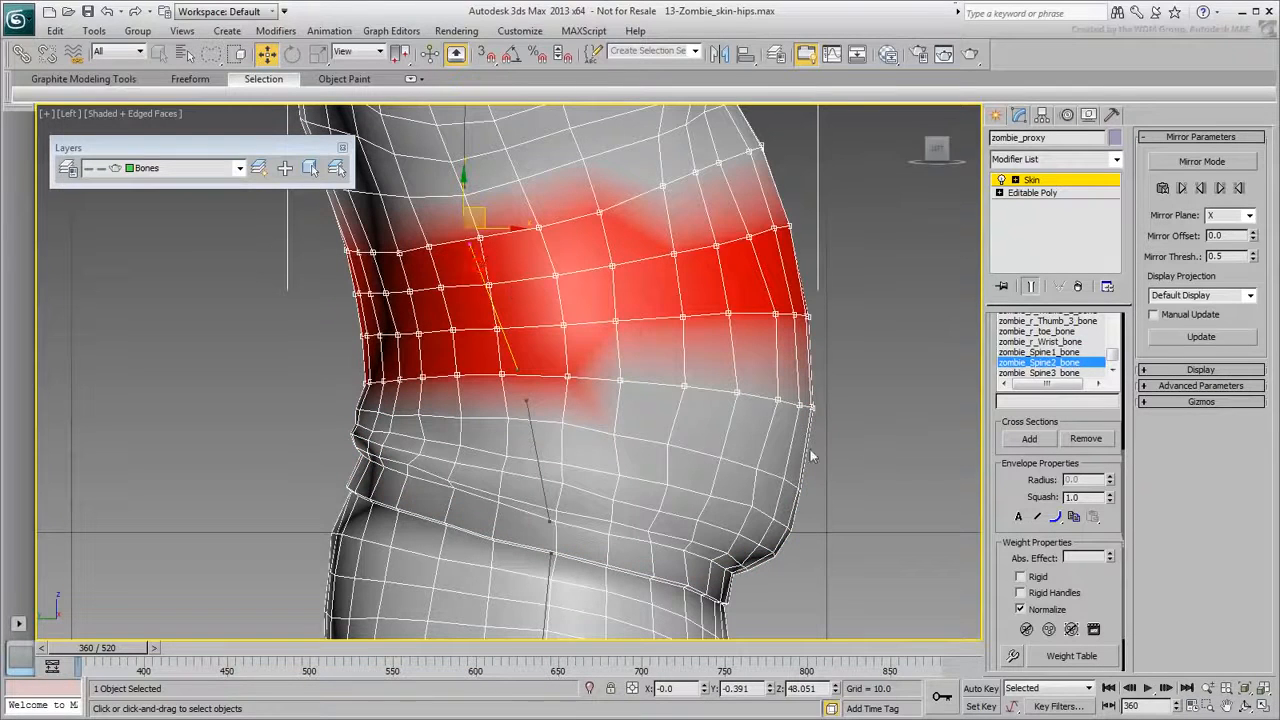
type("1")
key("Return")
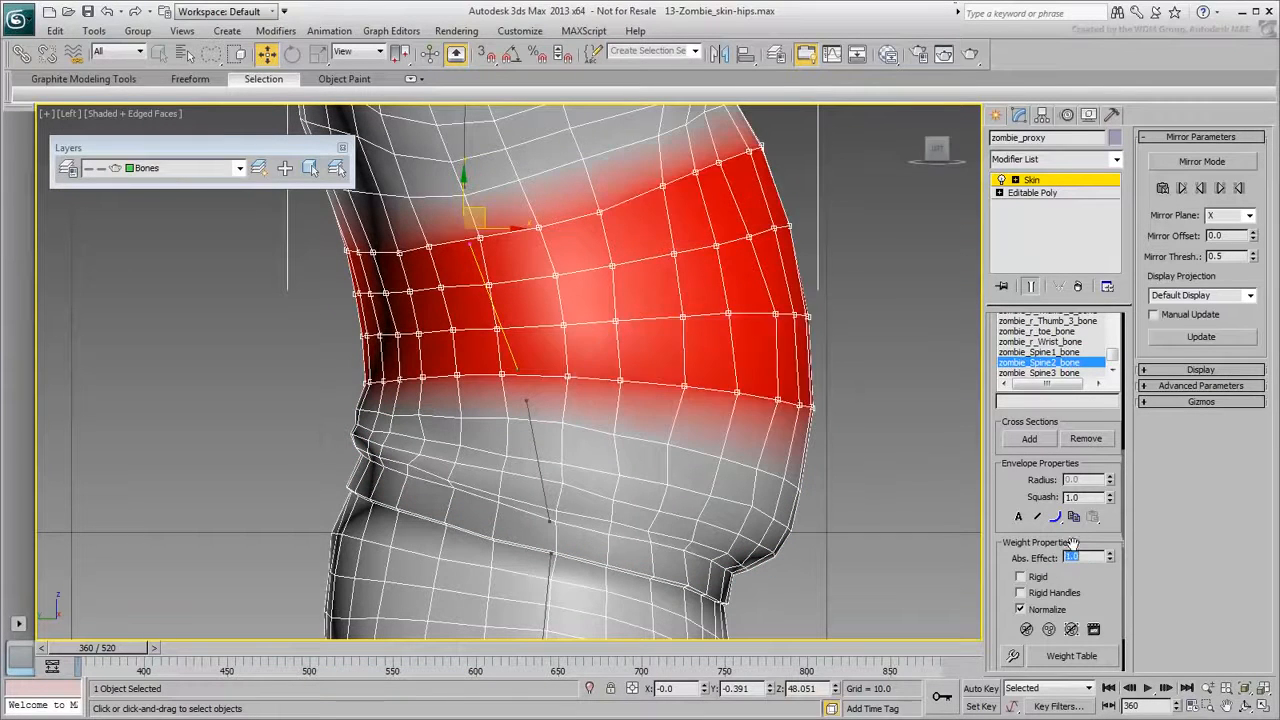
scroll(749, 510, "down", 5)
Frame the hips in a three-quarter view and move the animation to frame 483's wide-legged pose.
middle_click_drag(787, 488, 746, 447, "alt")
left_click_drag(104, 652, 72, 667)
middle_click_drag(320, 515, 305, 487)
middle_click_drag(533, 408, 455, 442, "alt")
scroll(586, 464, "up", 3)
middle_click_drag(586, 464, 657, 380)
middle_click_drag(662, 448, 726, 418, "alt")
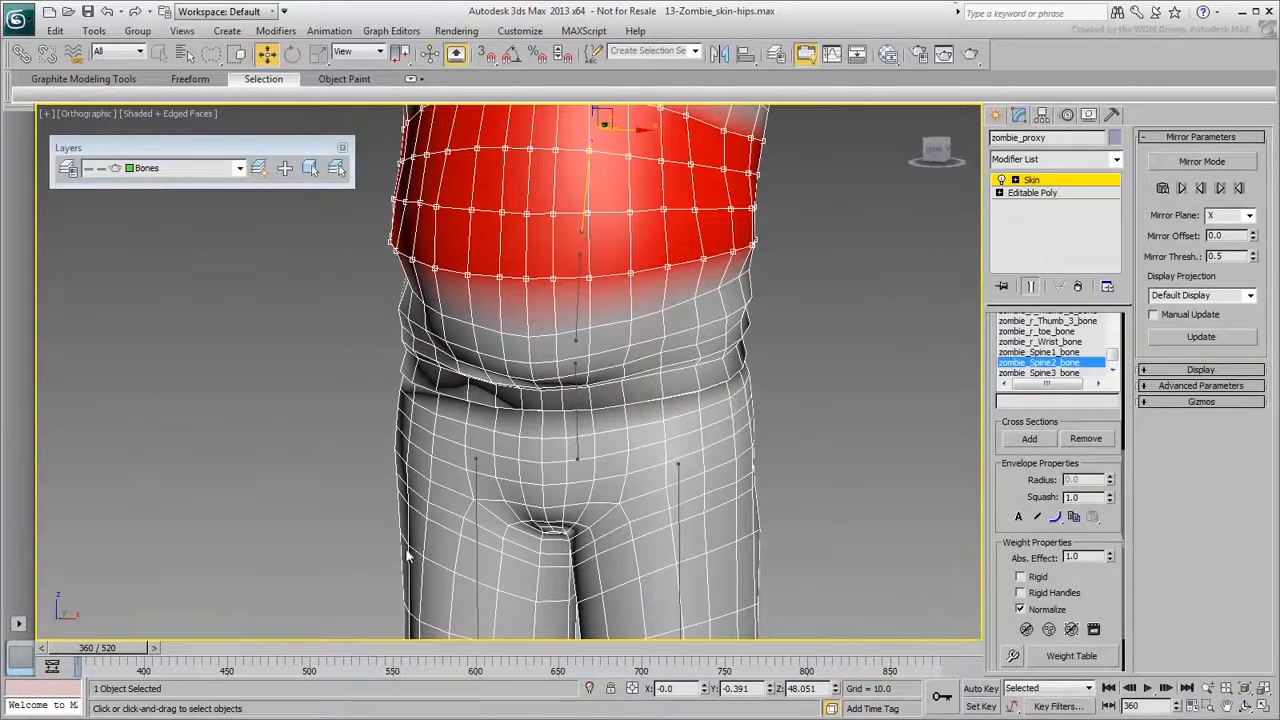
left_click_drag(292, 652, 306, 655)
Zoom close onto the hips, step back to frame 482, and orbit to a straight front view.
key("w")
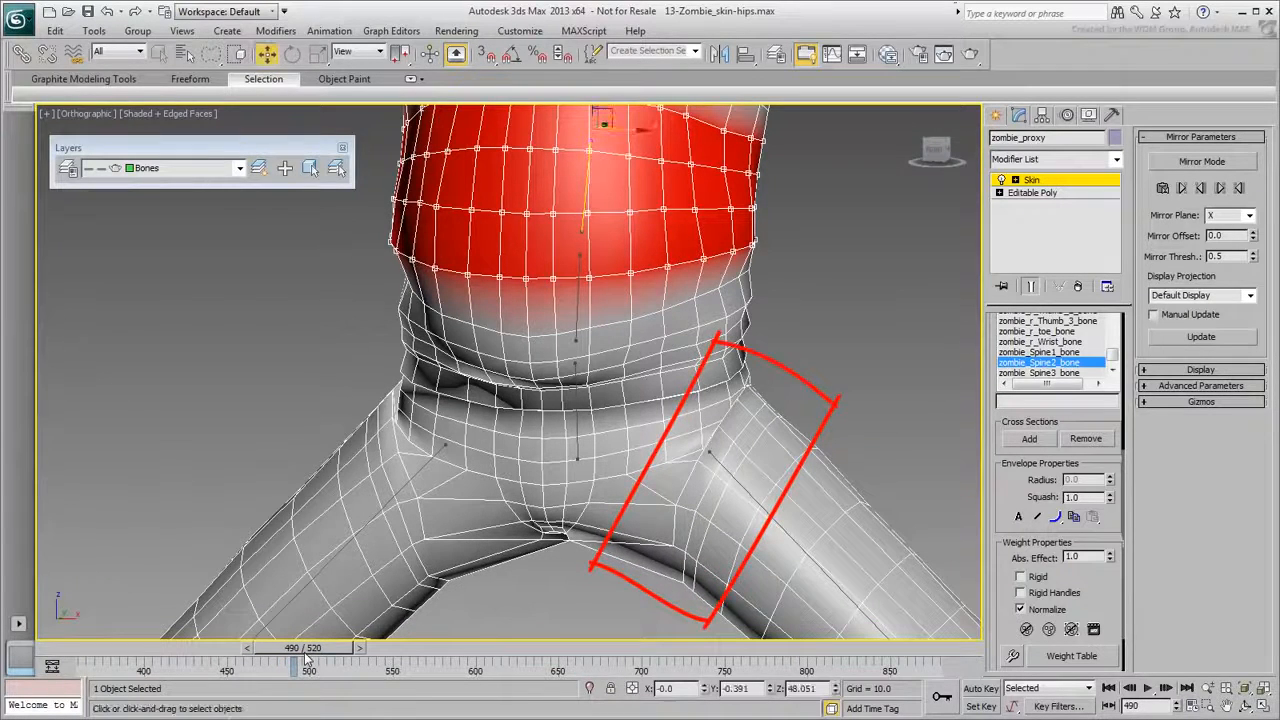
middle_click_drag(851, 383, 838, 284)
scroll(838, 281, "up", 3)
mouse_move(767, 401)
middle_mouse_down()
mouse_move(766, 377)
mouse_move(731, 377)
middle_mouse_up()
scroll(596, 467, "up", 2)
scroll(600, 472, "down", 2)
left_click_drag(338, 653, 327, 656)
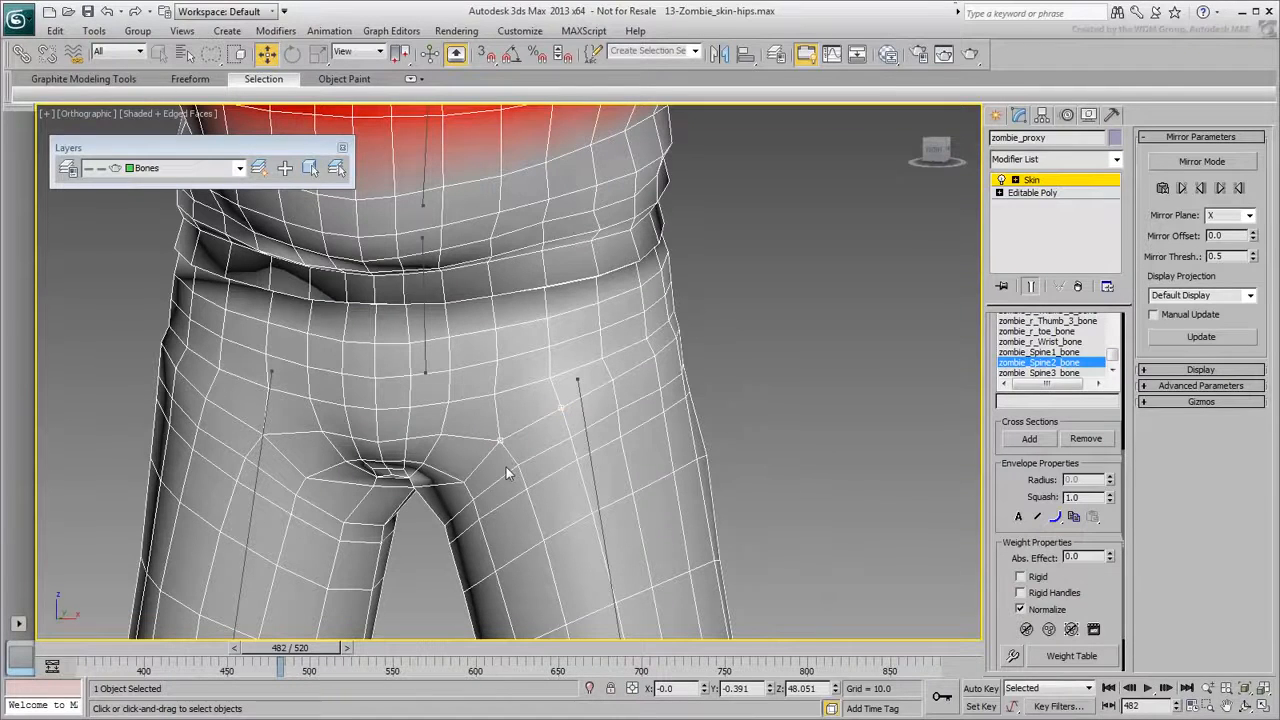
scroll(1010, 481, "up", 5)
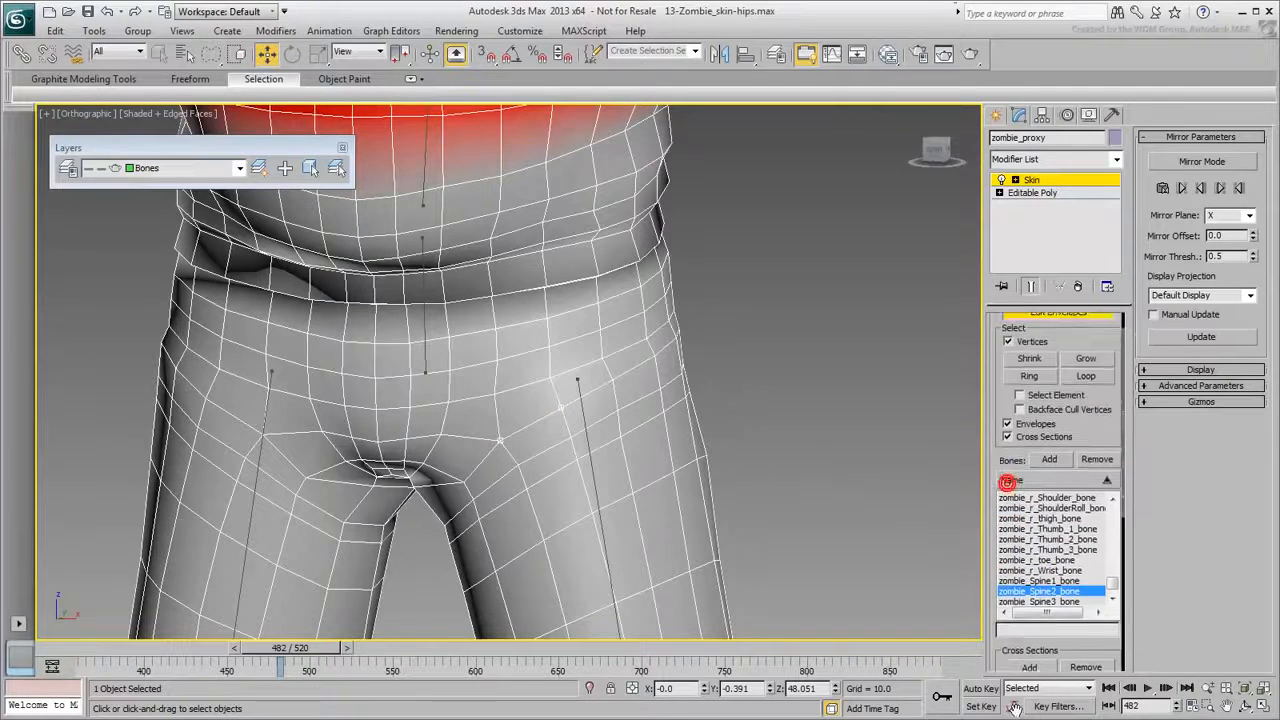
middle_click_drag(628, 446, 652, 413)
middle_click_drag(750, 399, 800, 341, "alt")
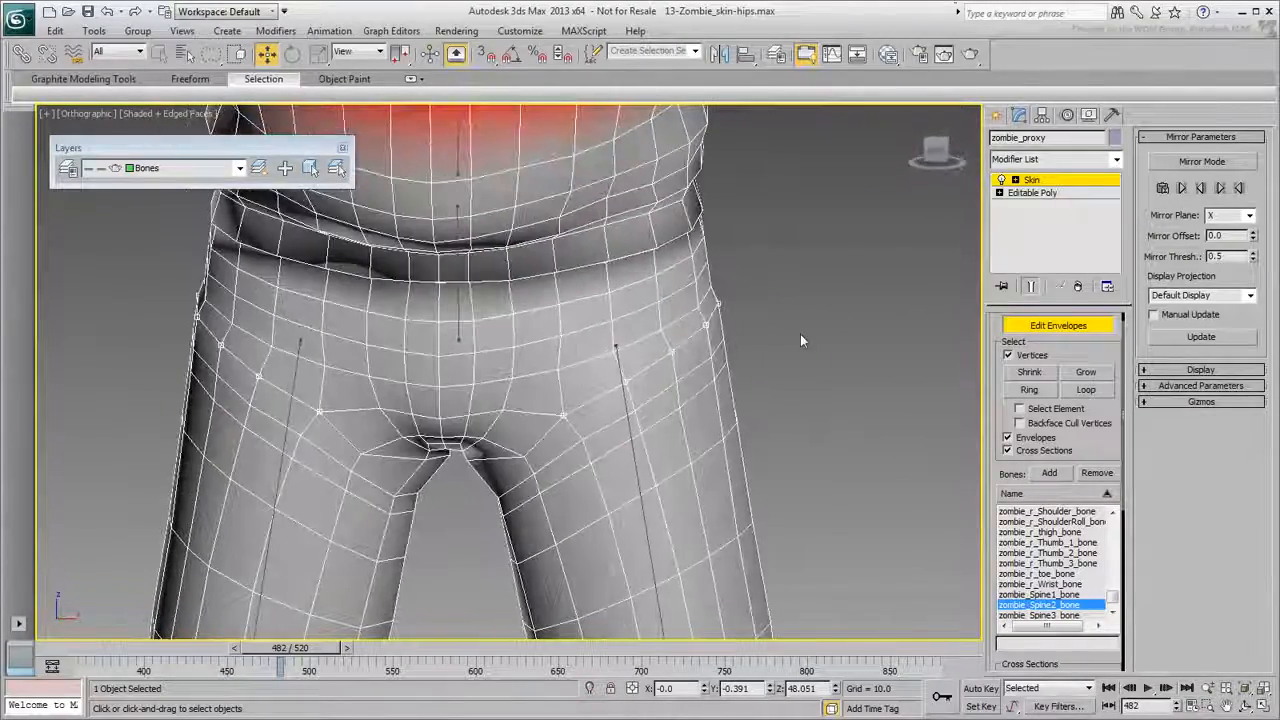
Switch to Paint Selection Region with Backface Cull Vertices on and paint vertices along the hip crease.
left_click(627, 381, "ctrl")
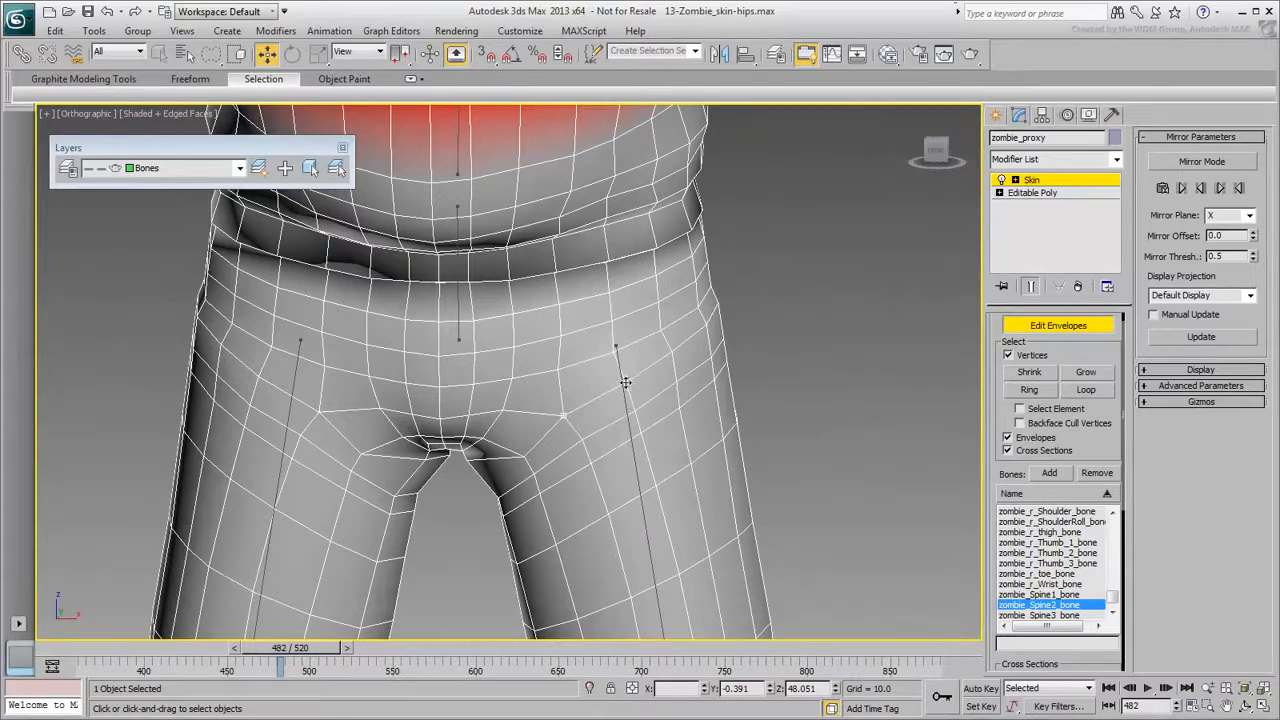
left_click(784, 345)
left_click_drag(211, 53, 212, 181)
left_click(1019, 423)
scroll(740, 425, "down", 2)
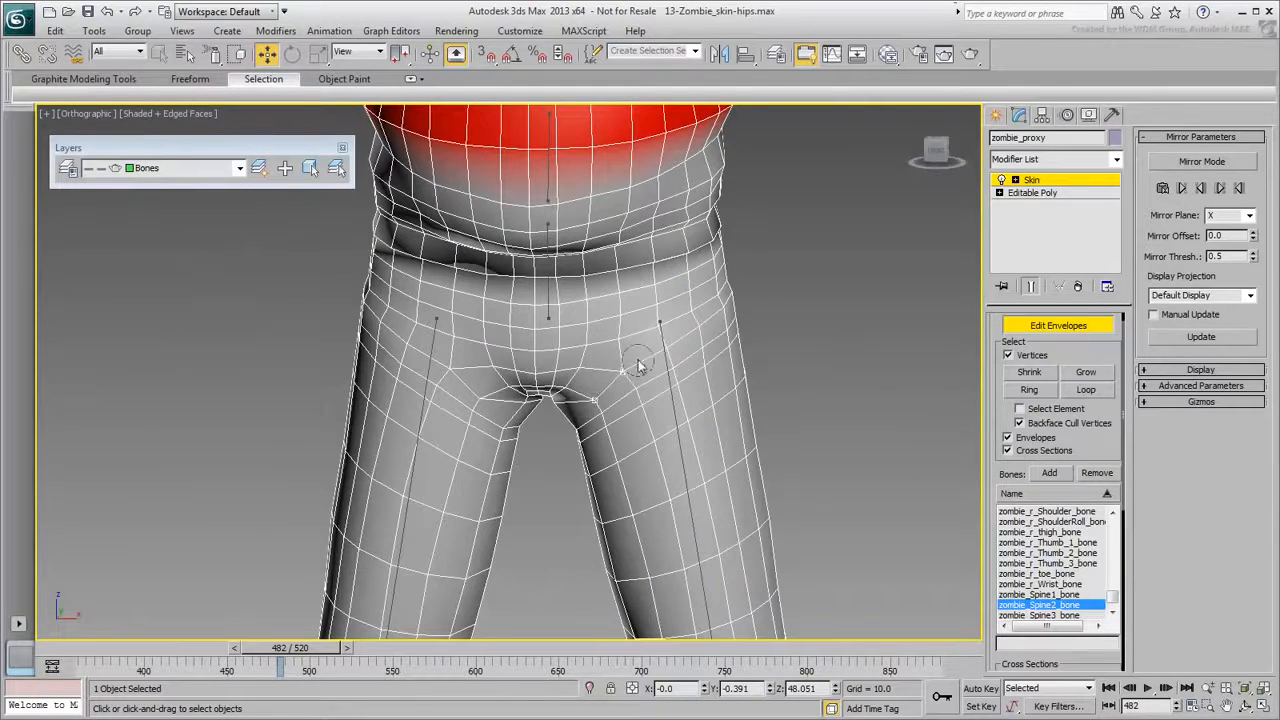
scroll(697, 327, "up", 2)
mouse_move(721, 316)
left_mouse_down()
mouse_move(763, 288)
mouse_move(756, 322)
left_mouse_up()
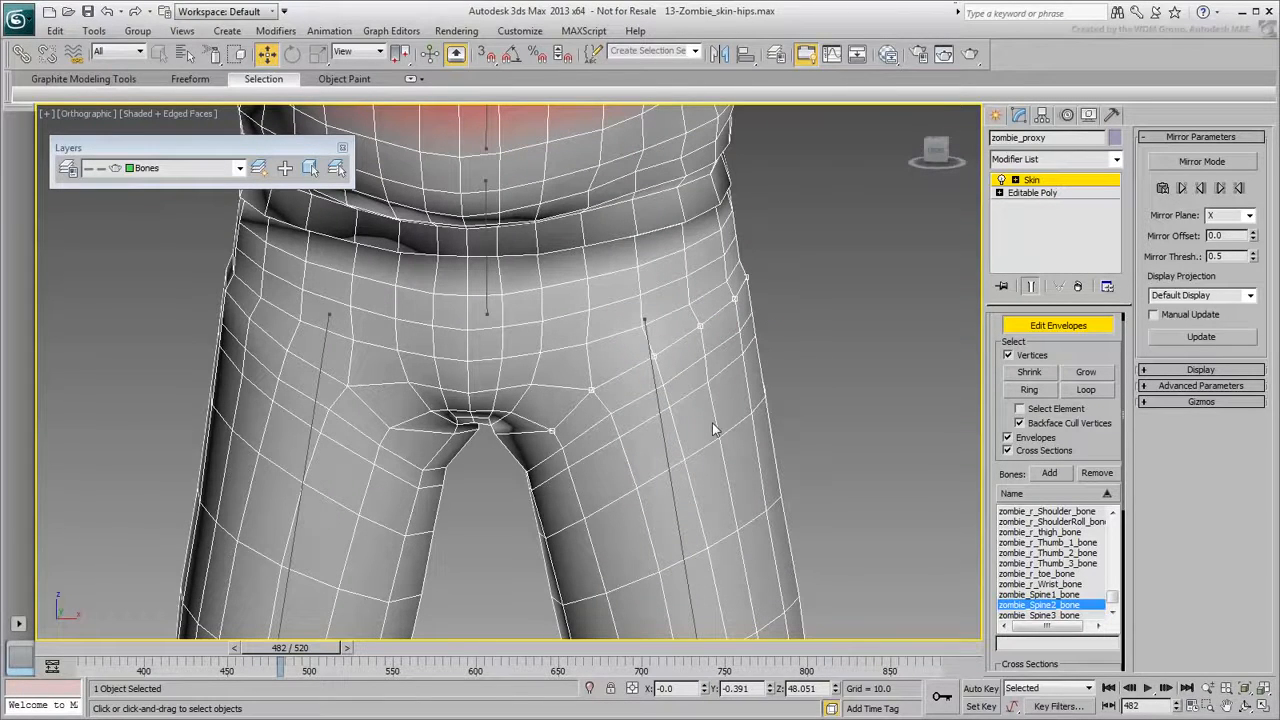
left_click_drag(884, 424, 997, 421)
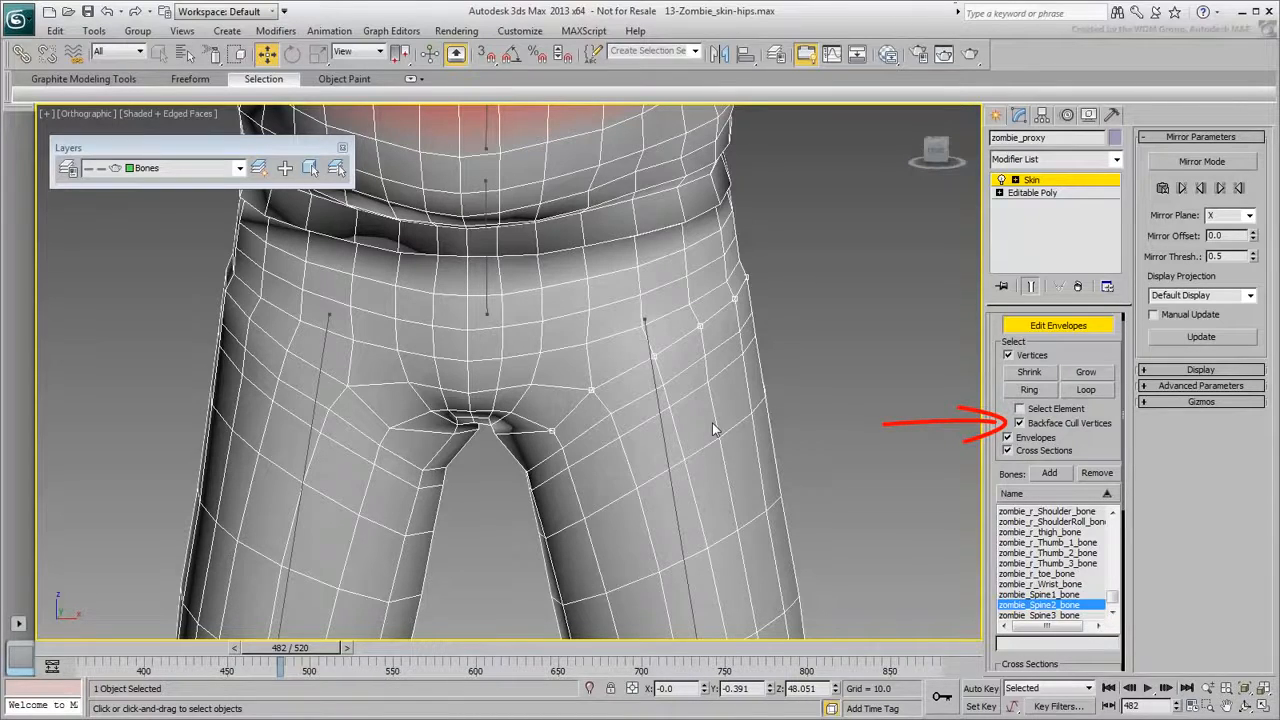
Repaint the selection from the crotch up the left hip, removing stray far-side vertices.
mouse_move(742, 427)
middle_mouse_down("alt")
mouse_move(671, 449)
mouse_move(494, 463)
mouse_move(462, 450)
mouse_move(671, 451)
mouse_move(755, 433)
middle_mouse_up("alt")
left_click(858, 326)
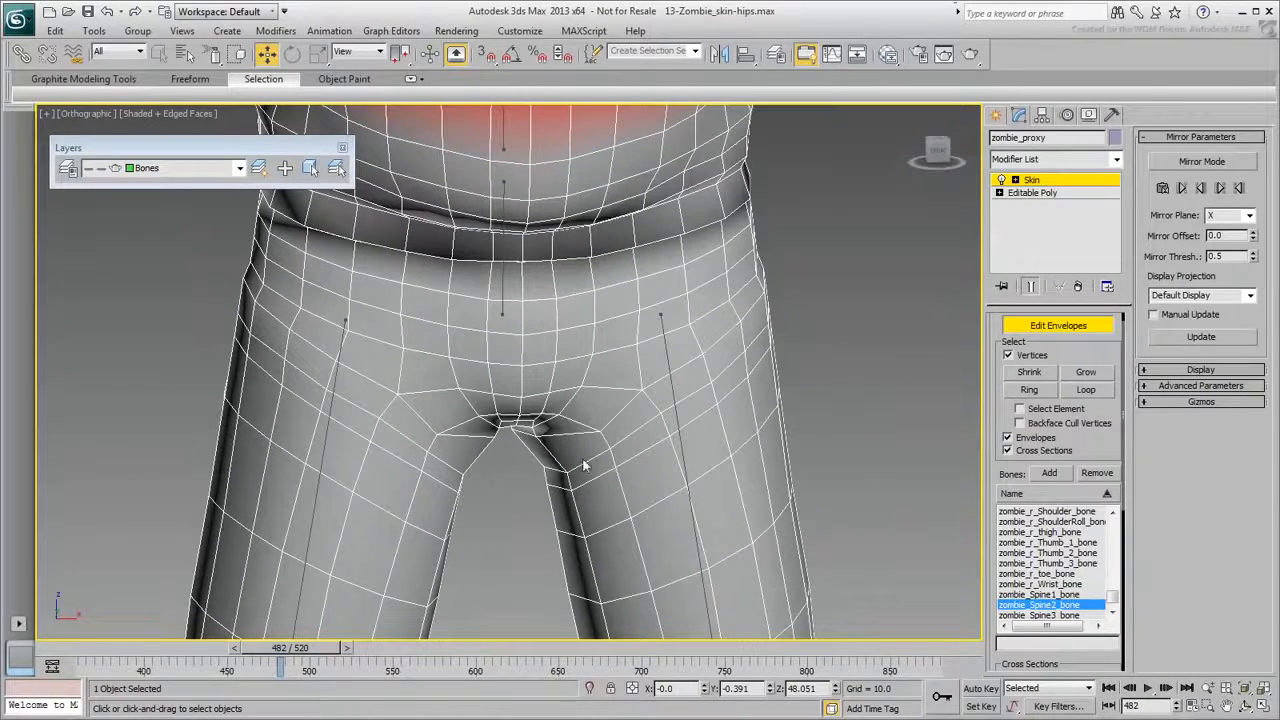
left_click_drag(603, 428, 706, 352)
mouse_move(728, 440)
middle_mouse_down("alt")
mouse_move(594, 480)
mouse_move(474, 480)
mouse_move(641, 474)
mouse_move(730, 430)
mouse_move(717, 417)
mouse_move(738, 400)
middle_mouse_up("alt")
left_click(922, 414)
left_click(1066, 425)
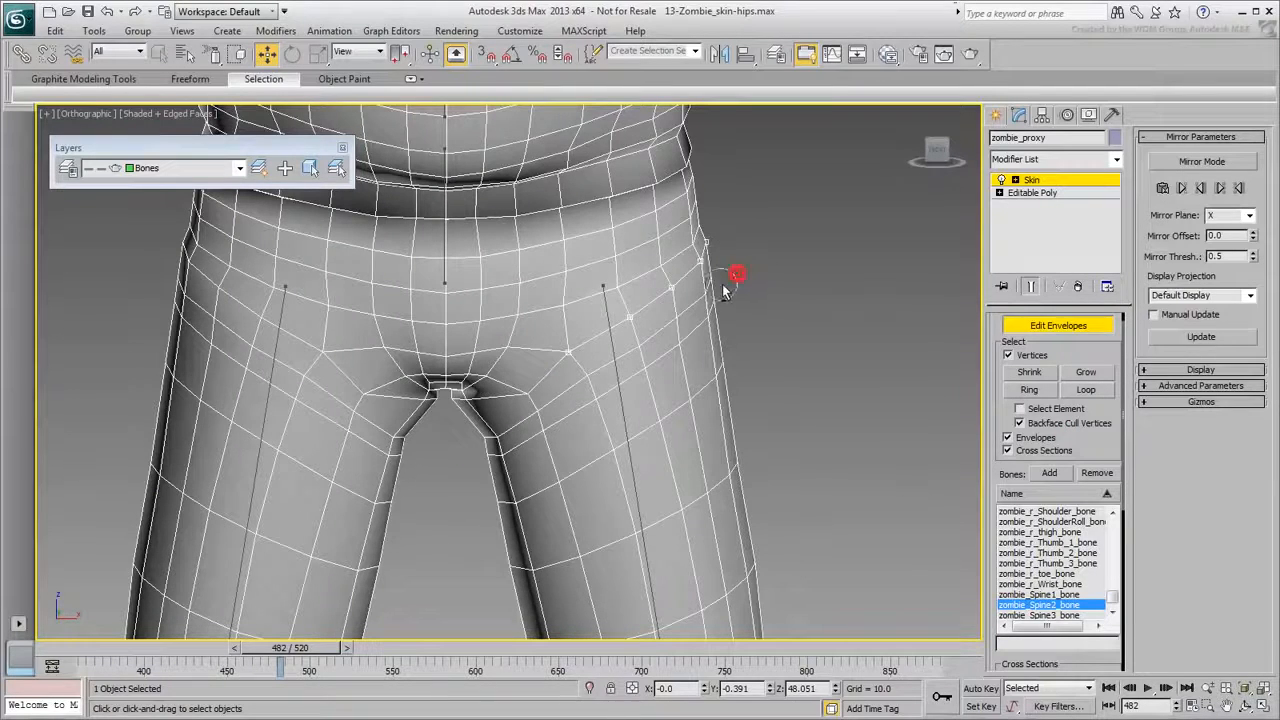
Check the crease selection with the legs spread, then return to the lowered-leg pose.
middle_click_drag(491, 440, 520, 425, "alt")
left_click_drag(315, 650, 329, 650)
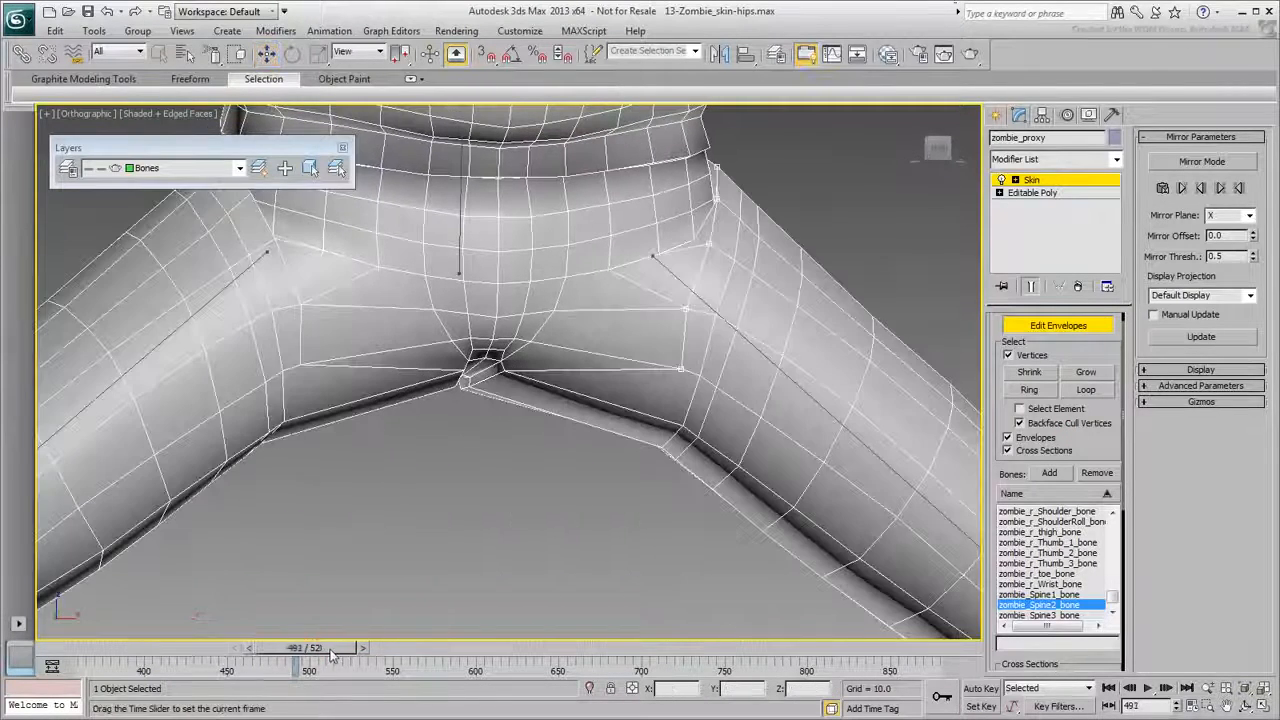
middle_click_drag(478, 453, 660, 458, "alt")
middle_click_drag(308, 272, 538, 555)
left_click_drag(332, 649, 317, 651)
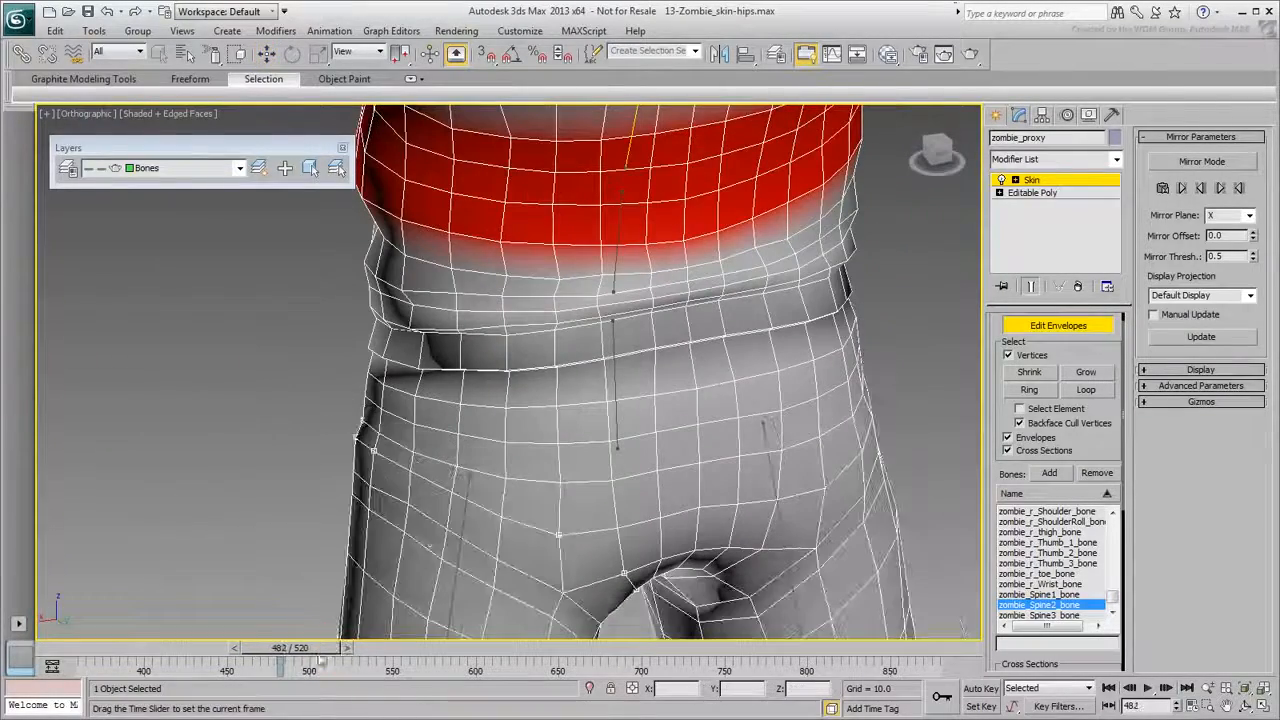
middle_click_drag(450, 553, 534, 460, "alt")
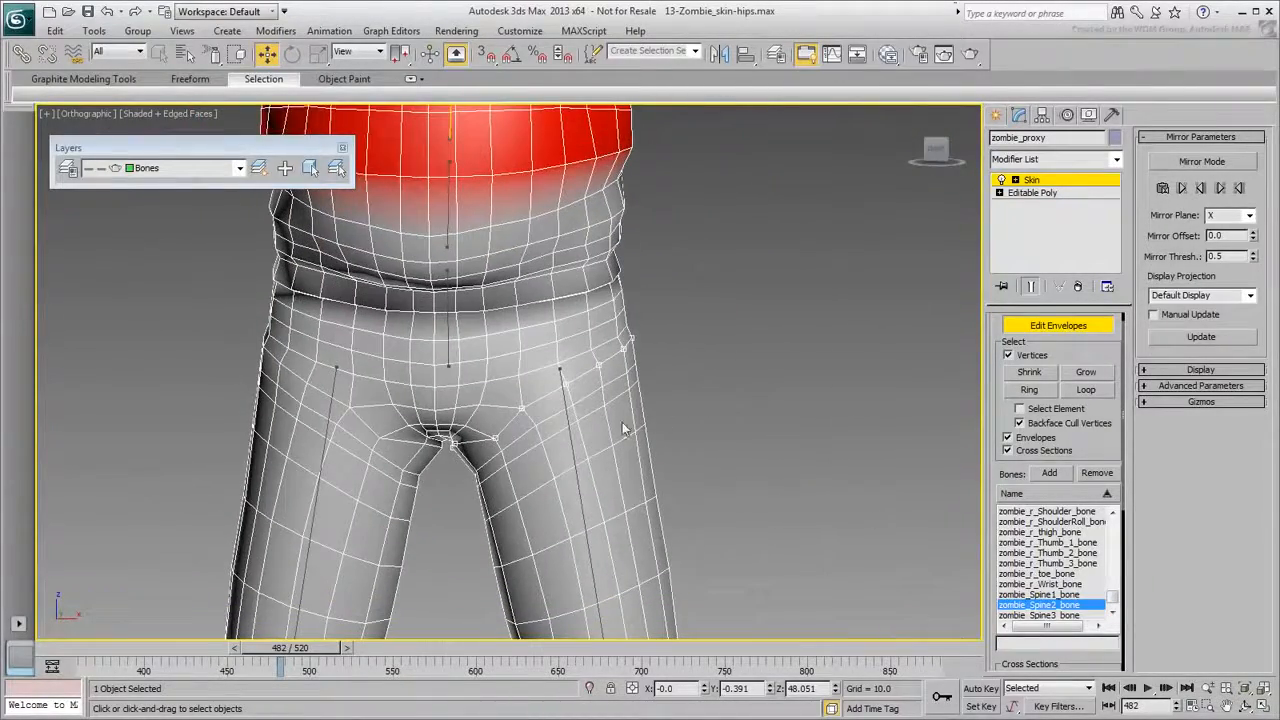
Give the hip-crease vertices full 1.0 weight to zombie_l_thigh_bone and scrub to test the raised leg.
left_click(580, 505)
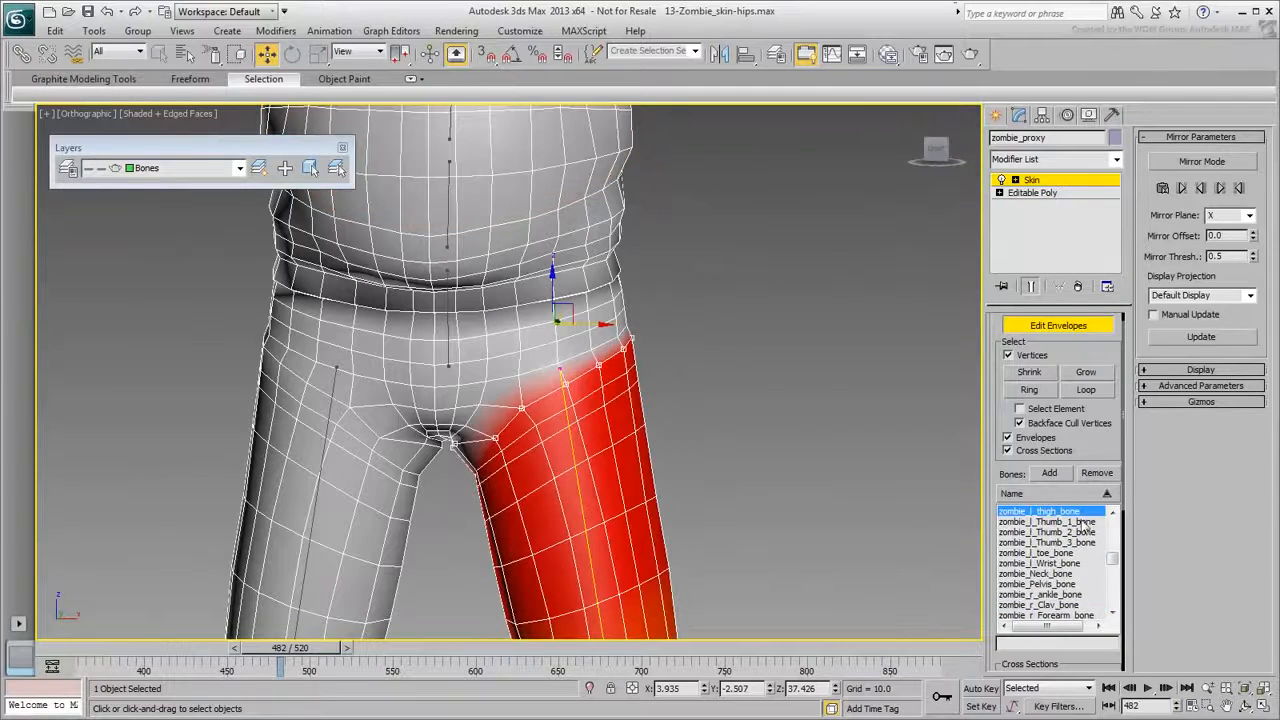
left_click_drag(1098, 438, 1084, 228)
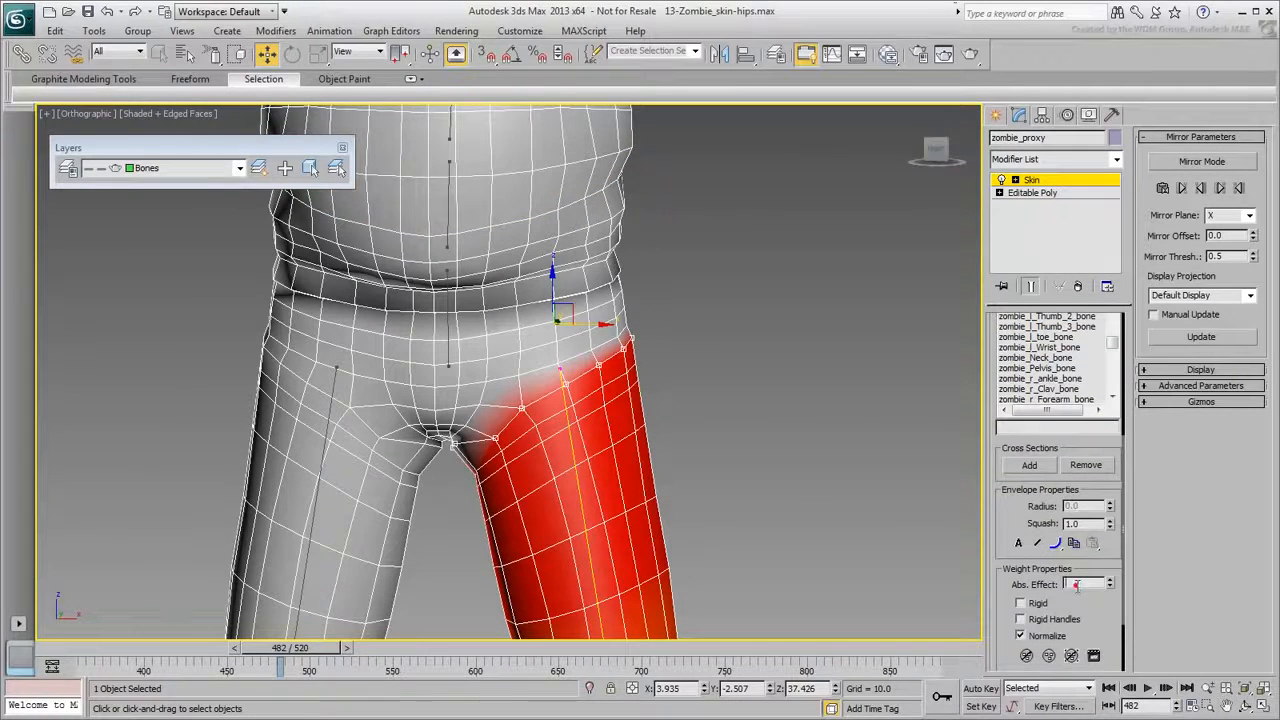
key("Return")
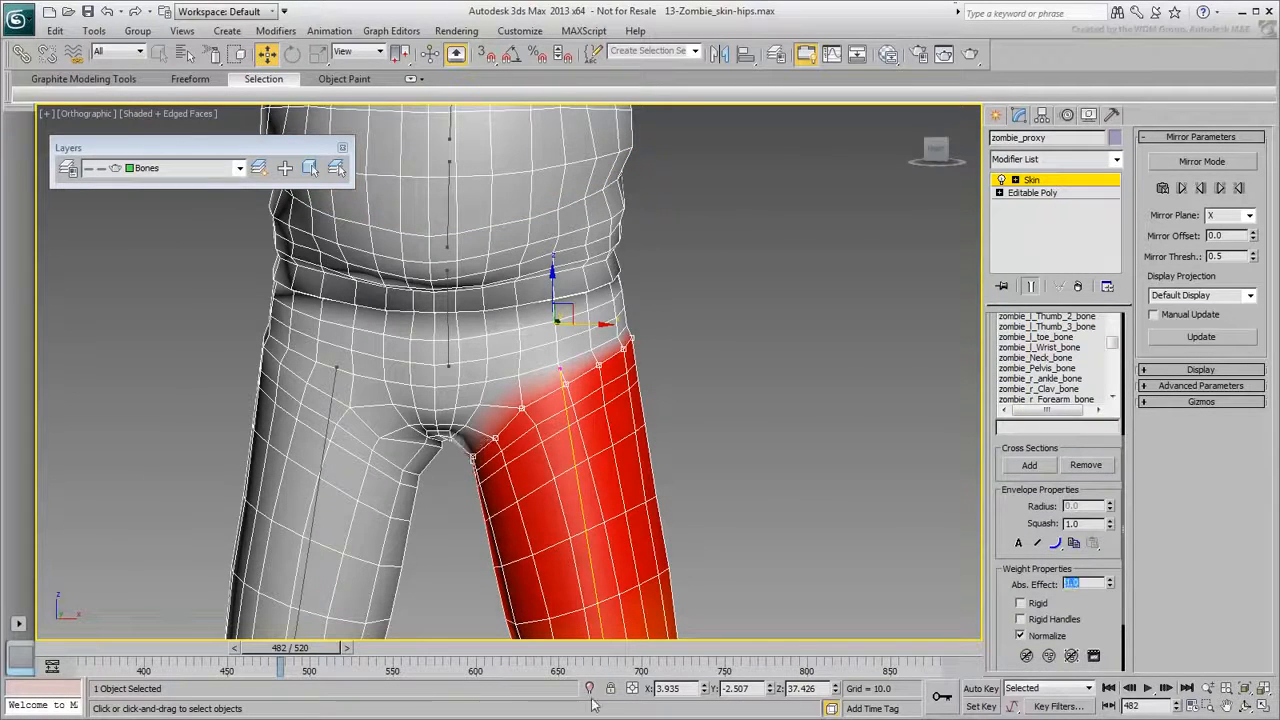
left_click_drag(292, 650, 312, 656)
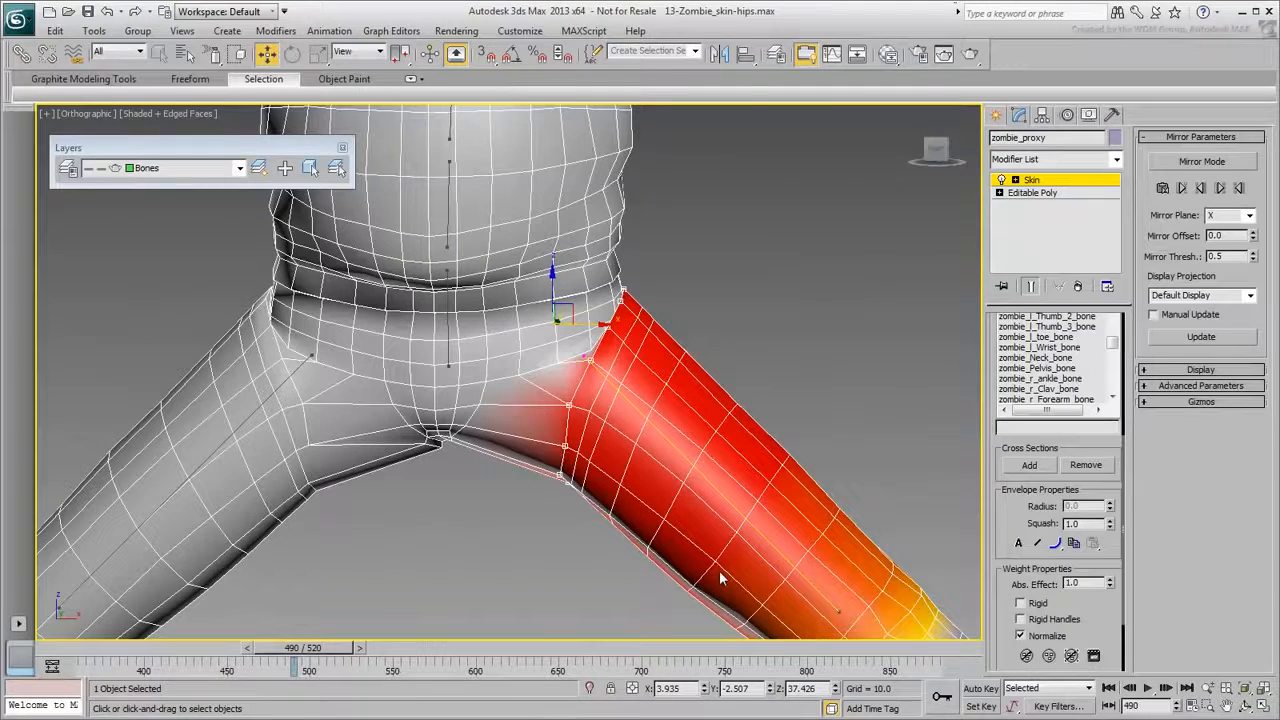
mouse_move(336, 650)
left_mouse_down()
mouse_move(323, 651)
mouse_move(335, 656)
left_mouse_up()
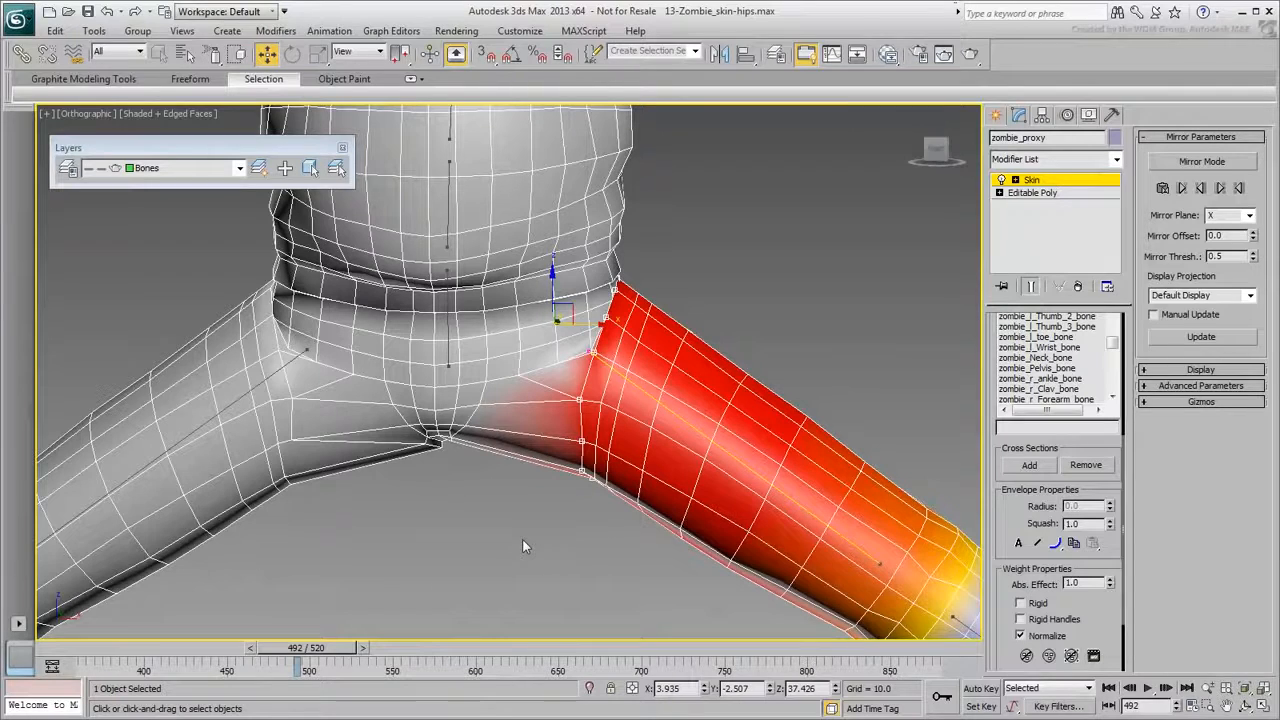
With zombie_Pelvis_bone active, interactively raise then slightly lower its weight on the selected hip vertices.
left_click(447, 325)
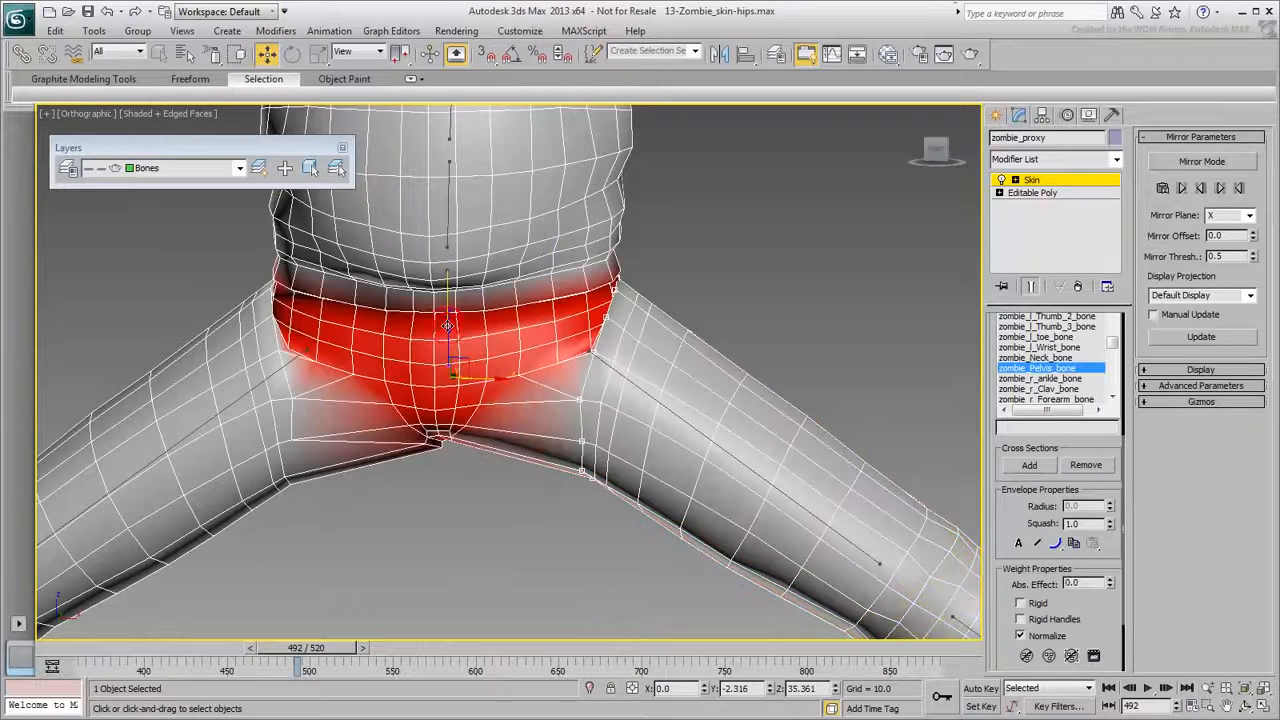
key("shift+1")
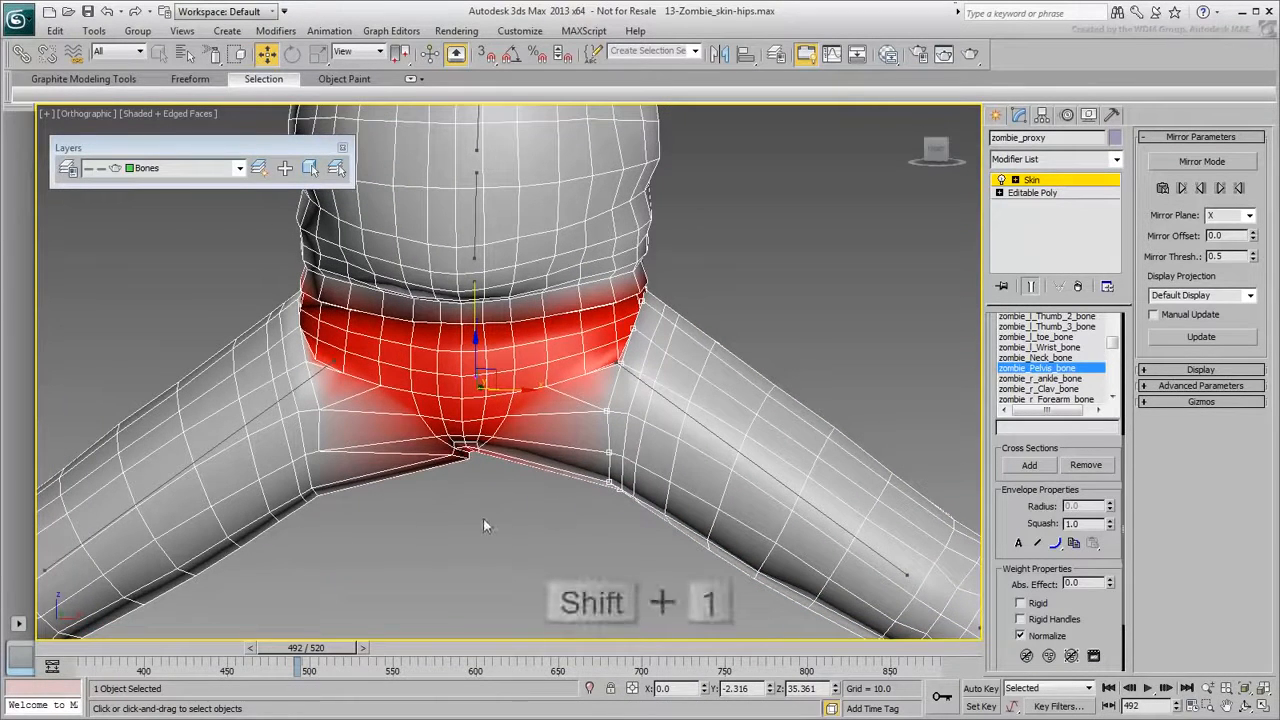
key("shift+1")
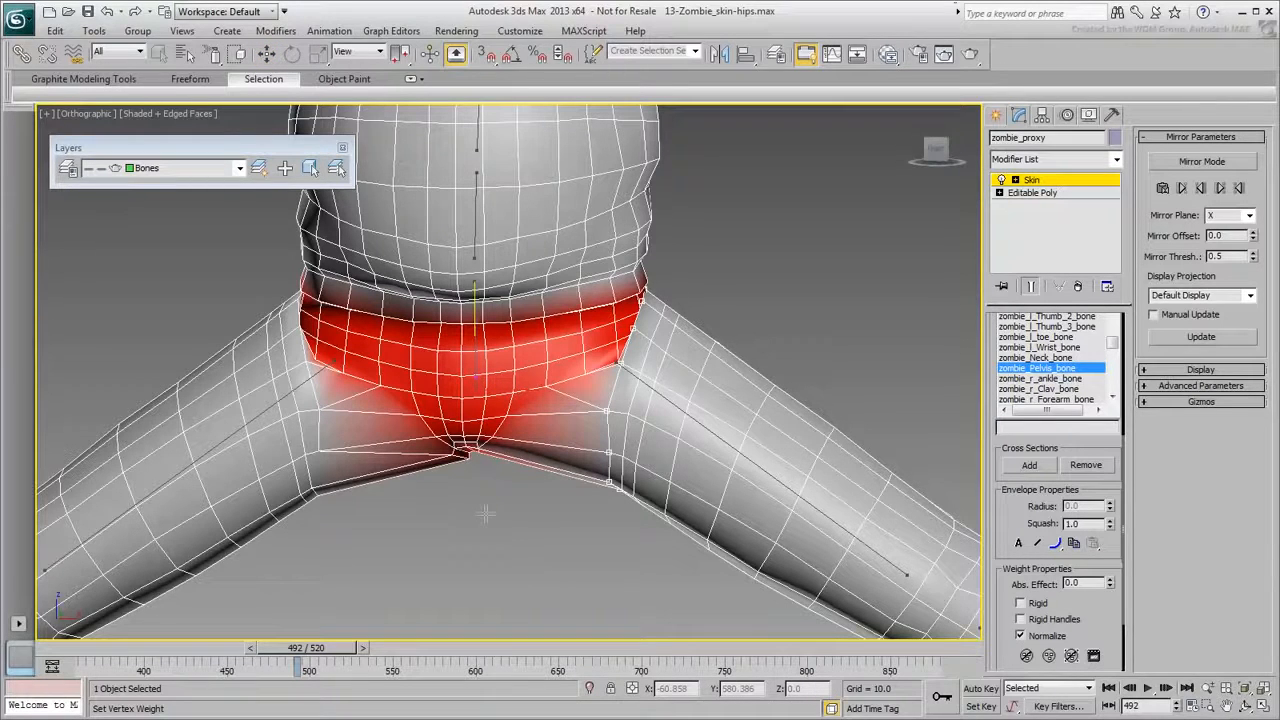
left_click_drag(464, 514, 552, 470)
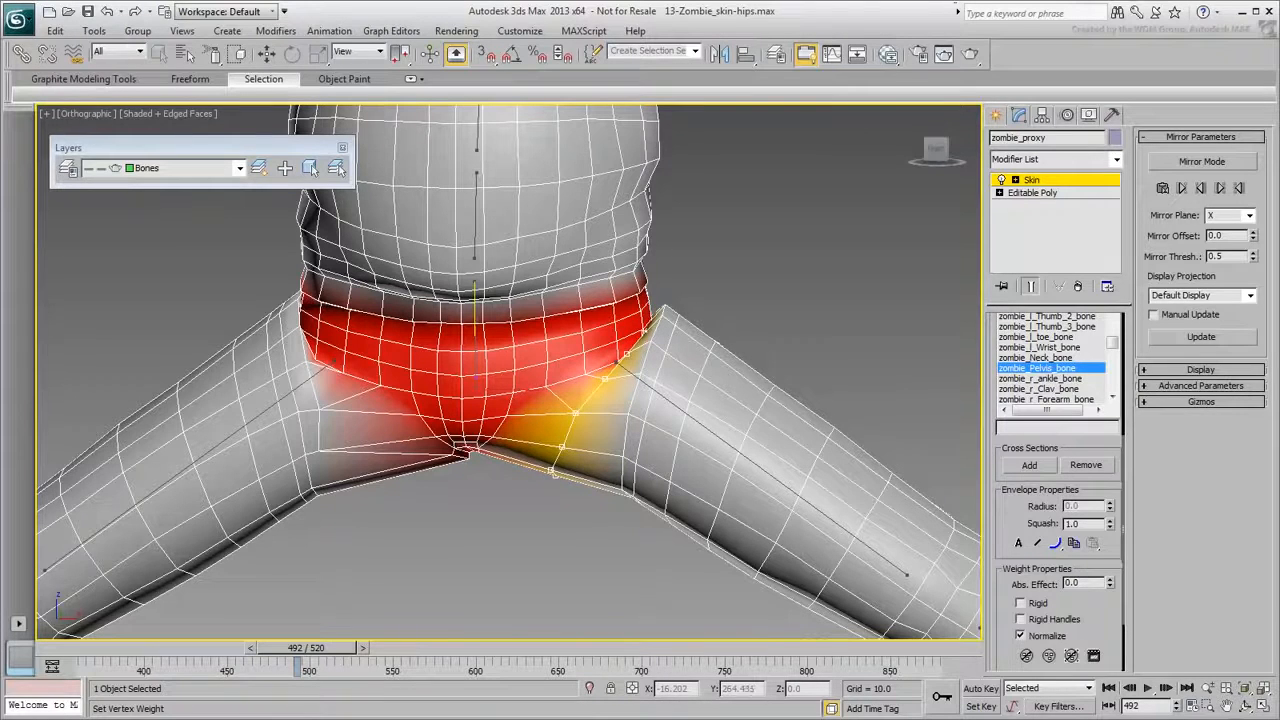
left_click_drag(1110, 530, 1110, 545)
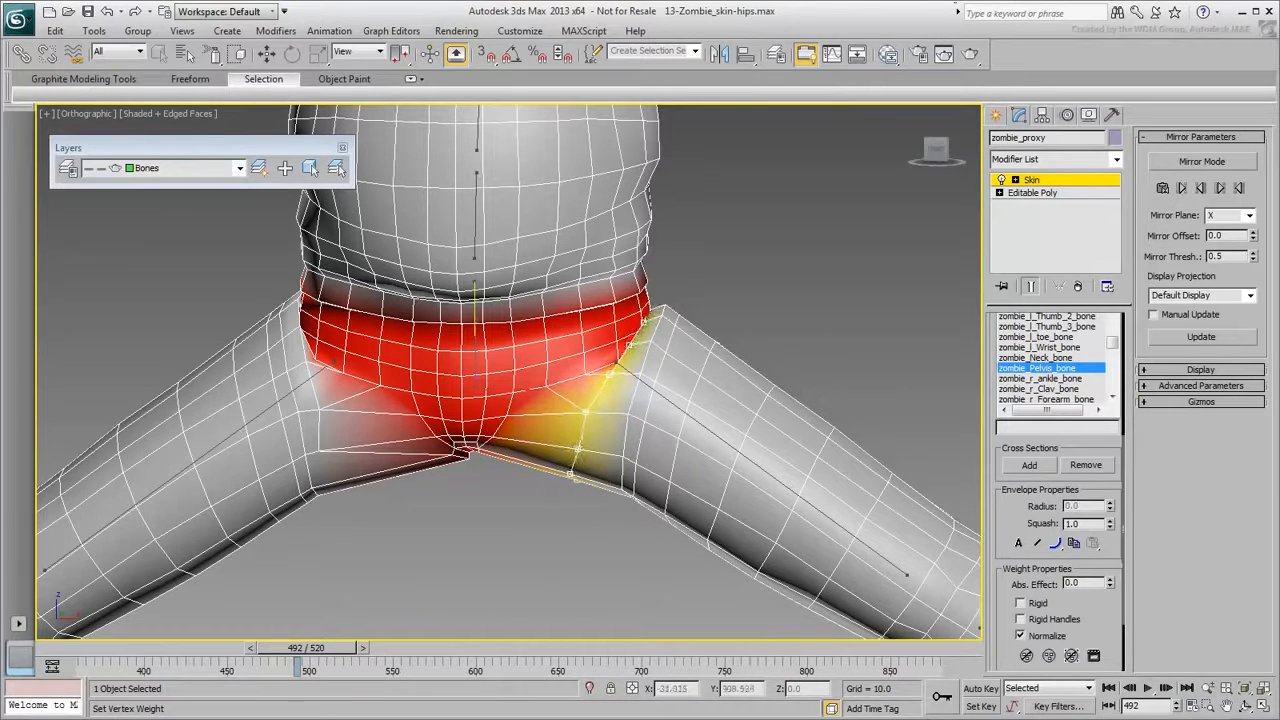
key("w")
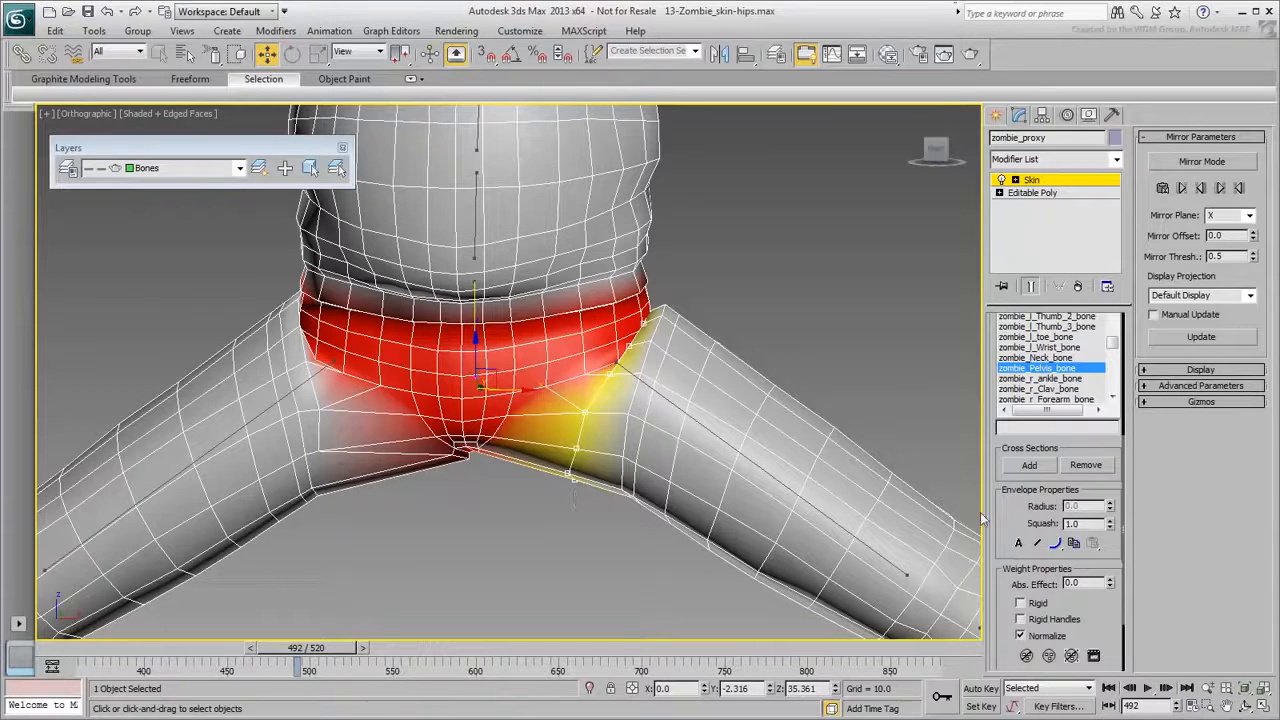
scroll(997, 487, "up", 5)
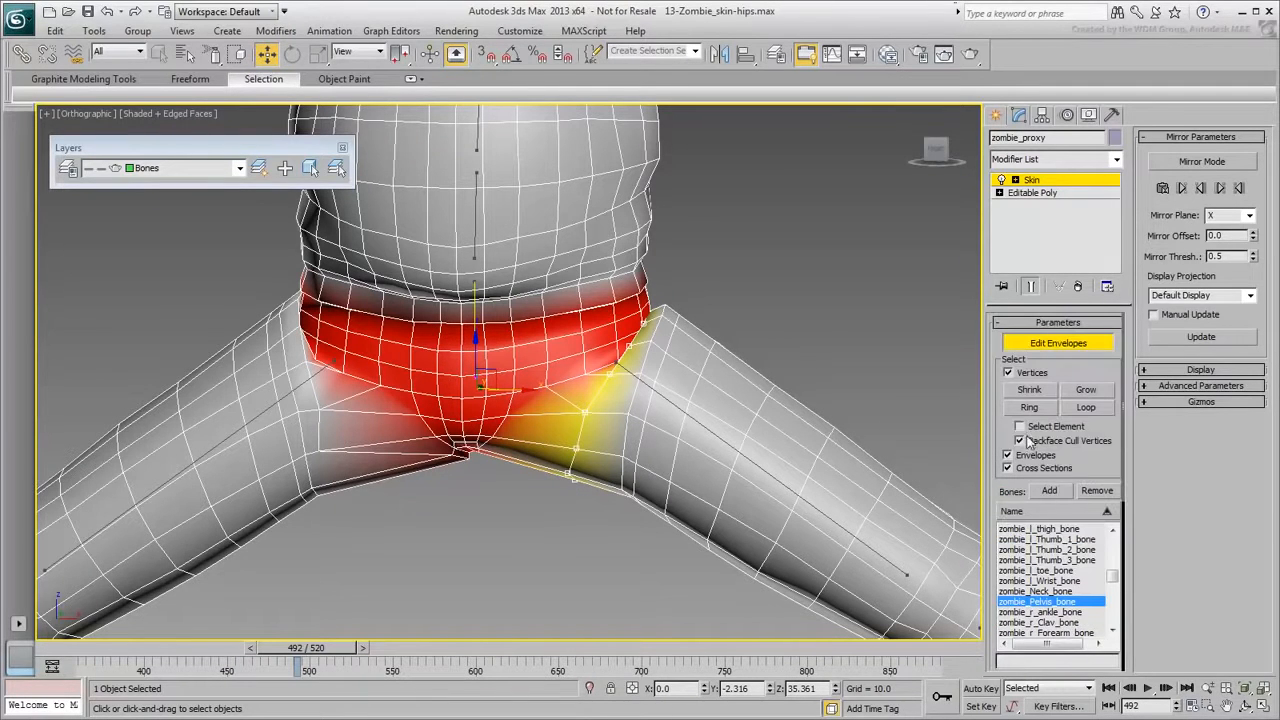
Lasso some hip vertices out of the selection, raise pelvis weight on the rest, then pick the crotch vertex.
left_click_drag(213, 54, 212, 155)
mouse_move(795, 245)
left_mouse_down("alt")
mouse_move(534, 265)
mouse_move(549, 353)
left_mouse_up("alt")
left_click_drag(697, 361, 737, 298, "alt")
key("shift+1")
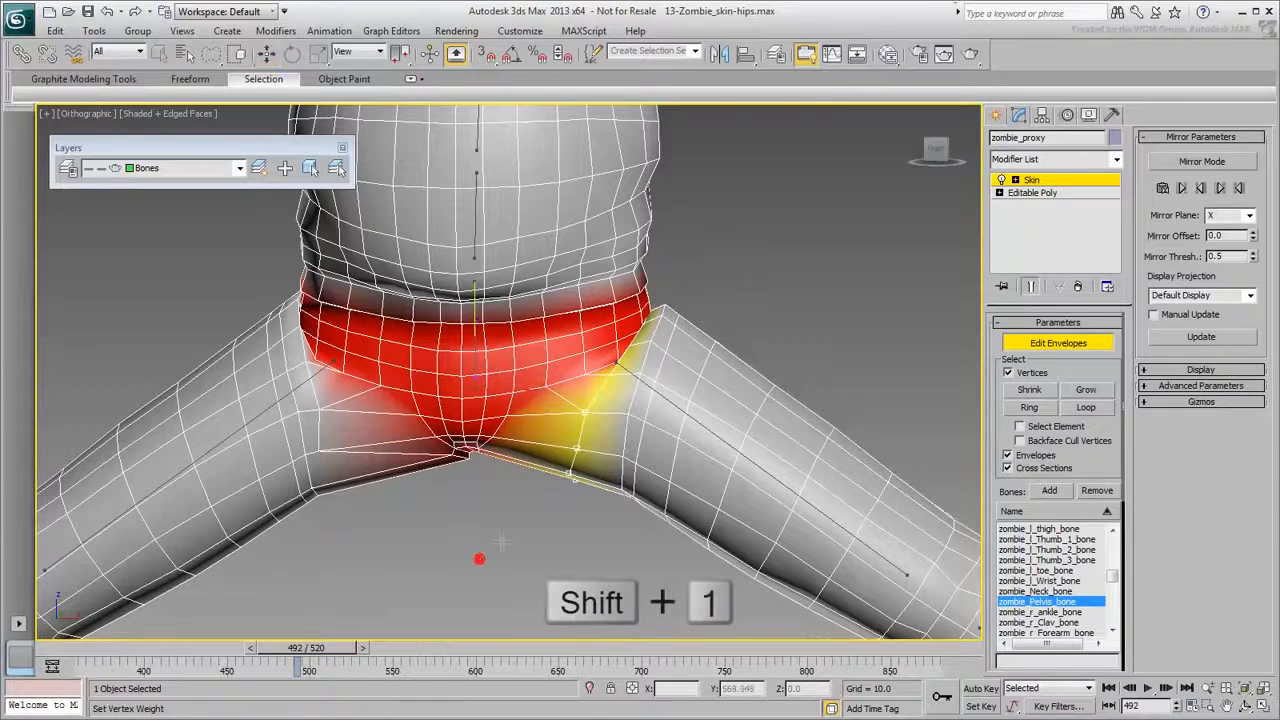
key("shift+1")
key("shift+1")
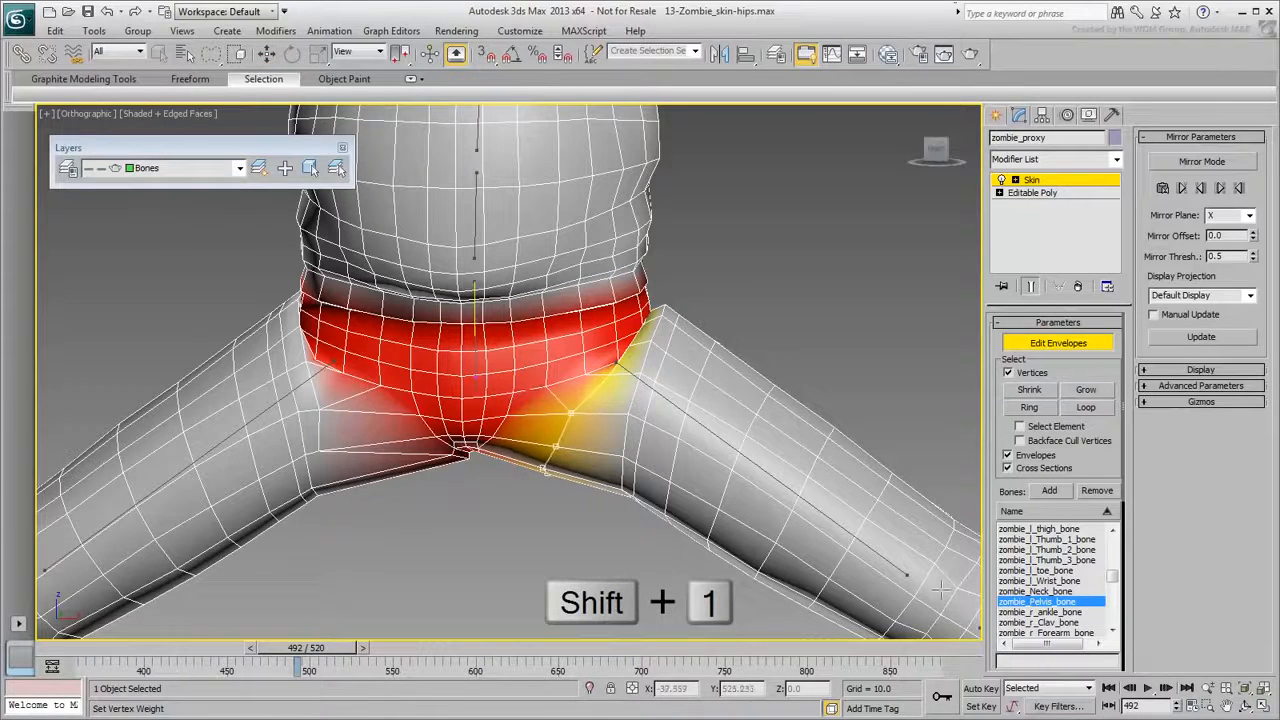
key("w")
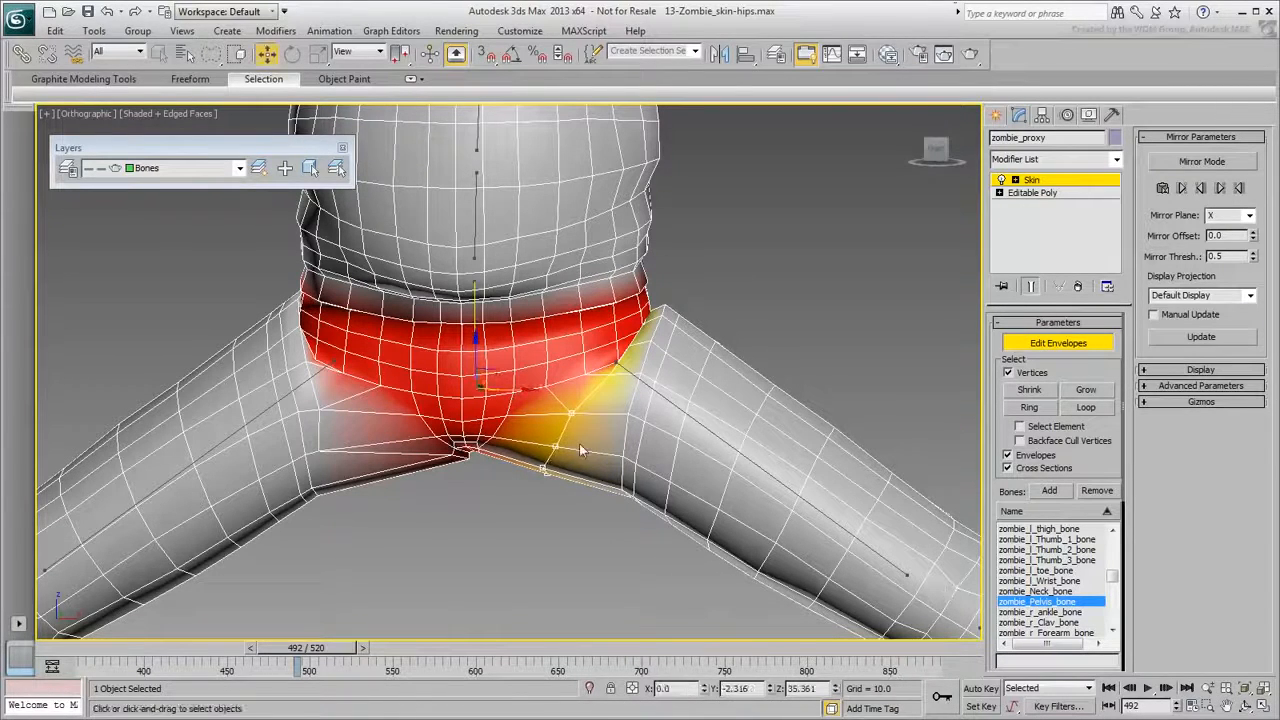
left_click_drag(536, 425, 544, 531, "alt")
key("shift+2")
key("shift+2")
key("shift+2")
Lower zombie_Pelvis_bone's weight on the selected hip vertices, viewed from below.
key("w")
middle_click_drag(611, 543, 343, 456, "alt")
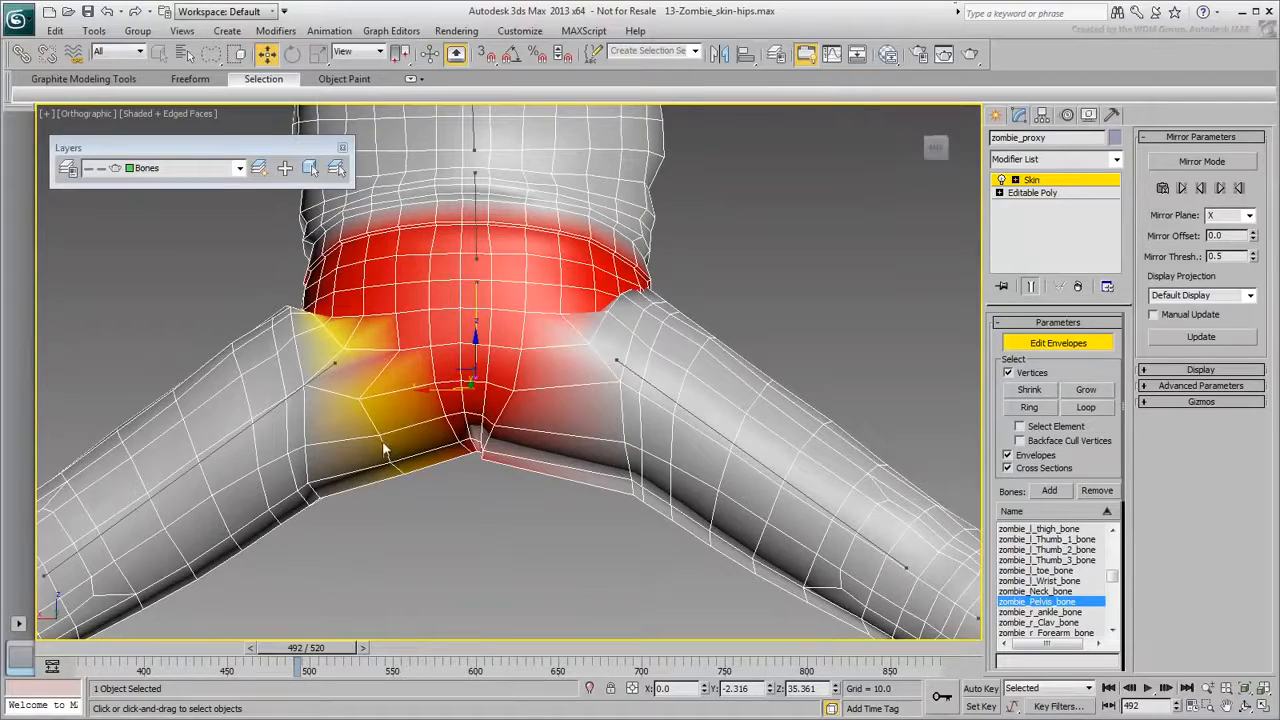
middle_click_drag(394, 516, 594, 552, "alt")
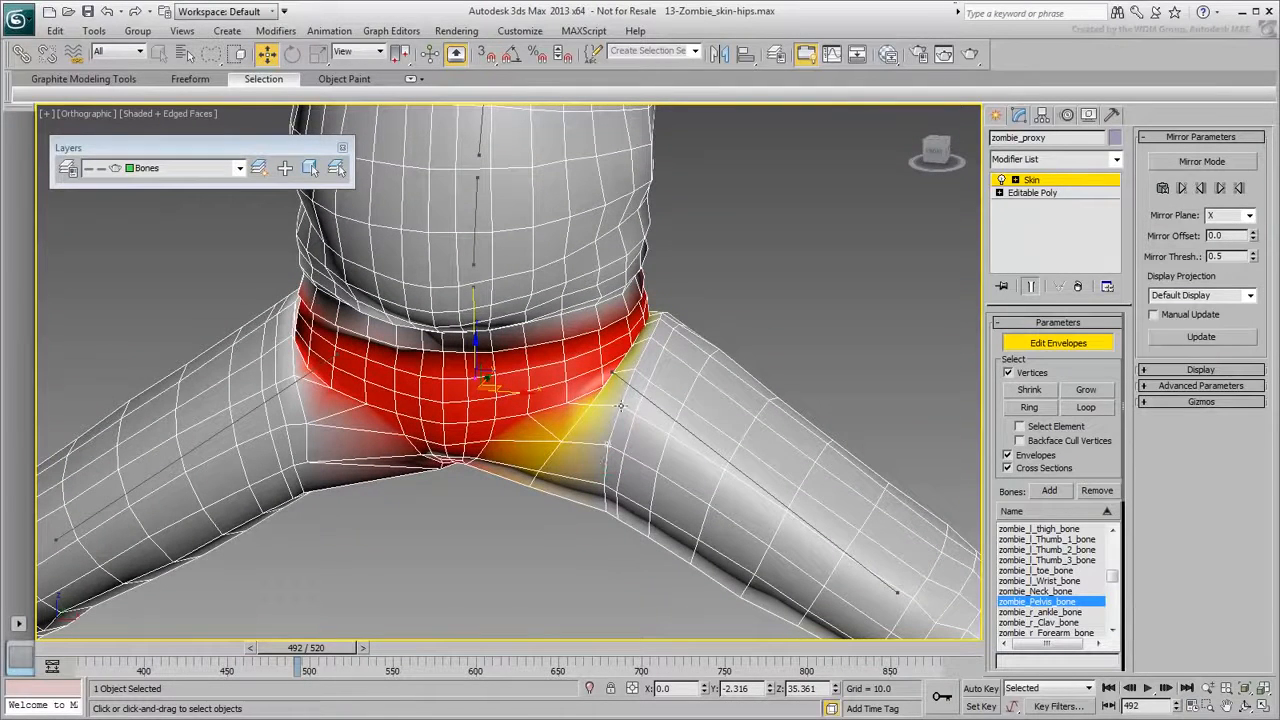
key("shift+2")
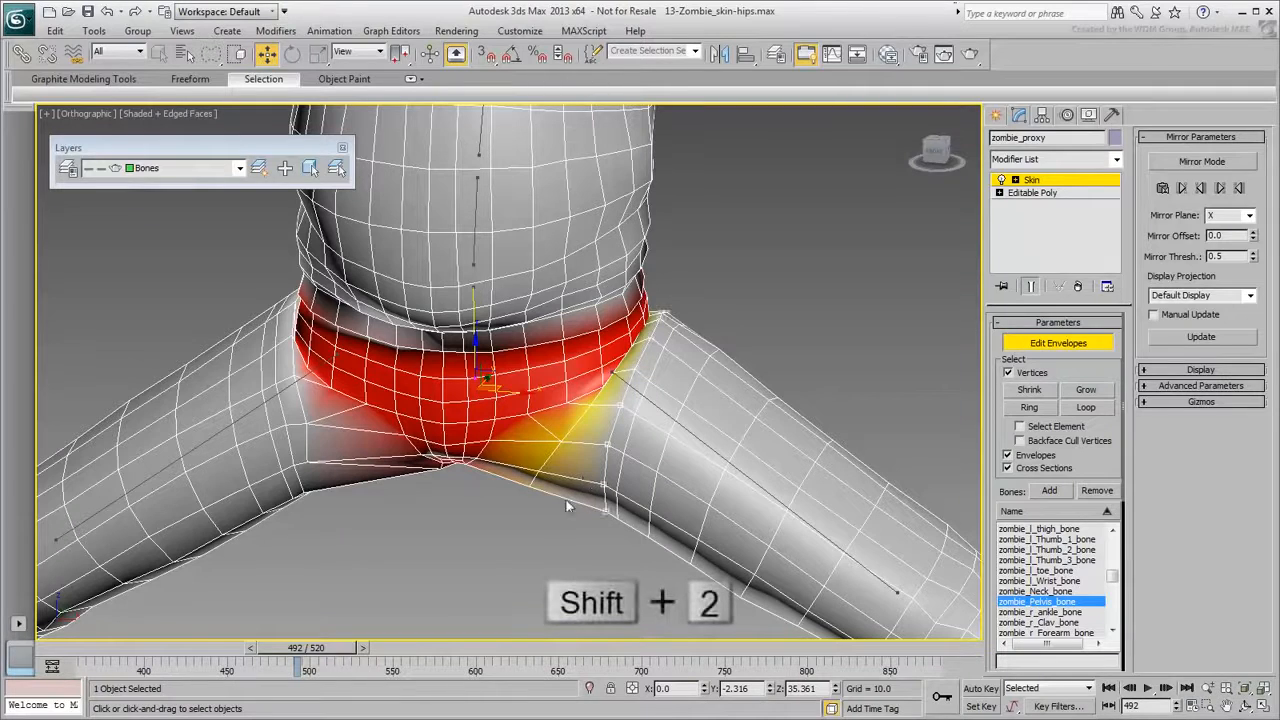
middle_click_drag(497, 545, 507, 523, "alt")
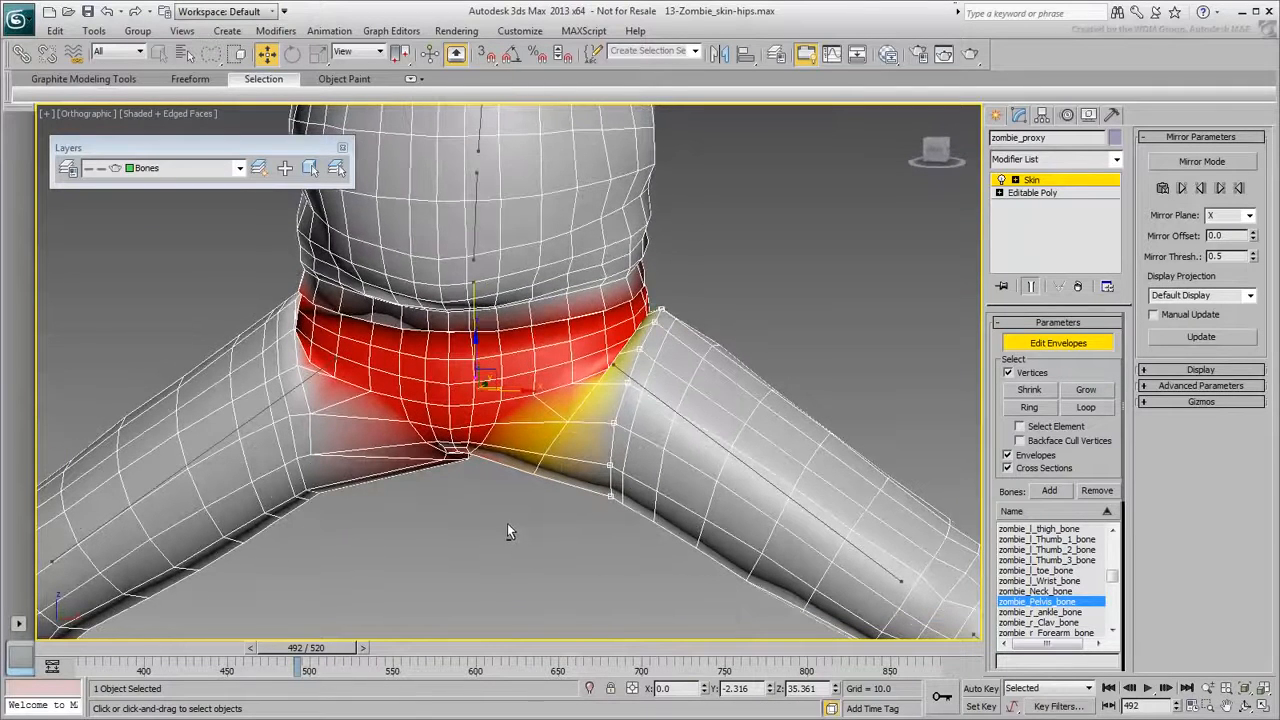
key("shift+2")
left_click_drag(512, 531, 529, 679)
Drop upper vertices one by one, lowering pelvis weight further on the remaining lower vertices each time.
key("w")
left_click_drag(734, 320, 732, 323, "alt")
key("shift+2")
mouse_move(543, 524)
left_mouse_down()
mouse_move(519, 675)
mouse_move(528, 640)
left_mouse_up()
key("w")
left_click_drag(604, 447, 665, 448, "alt")
key("shift+2")
left_click_drag(508, 524, 484, 622)
key("w")
mouse_move(642, 471)
left_mouse_down("alt")
mouse_move(623, 451)
mouse_move(604, 472)
left_mouse_up("alt")
key("shift+2")
left_click_drag(508, 543, 492, 622)
key("w")
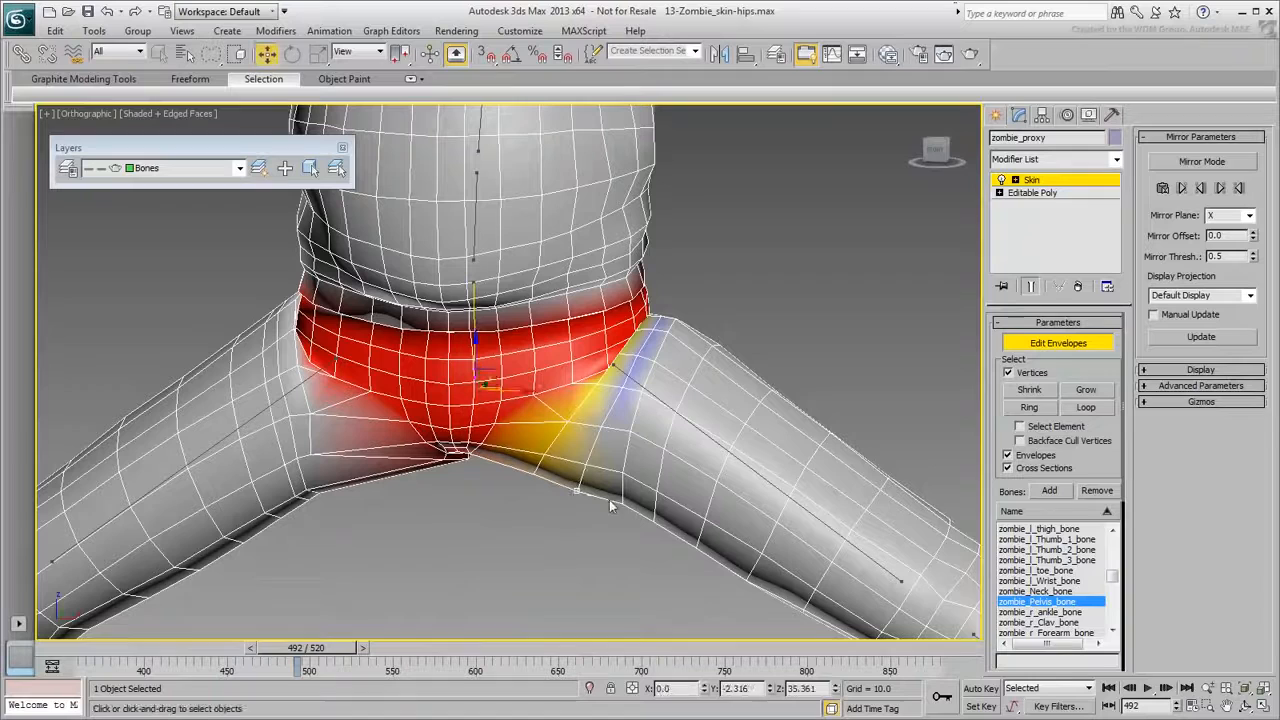
Lower pelvis weight on the upper-thigh vertex loop and inspect the crotch blend from the other side.
left_click(631, 430)
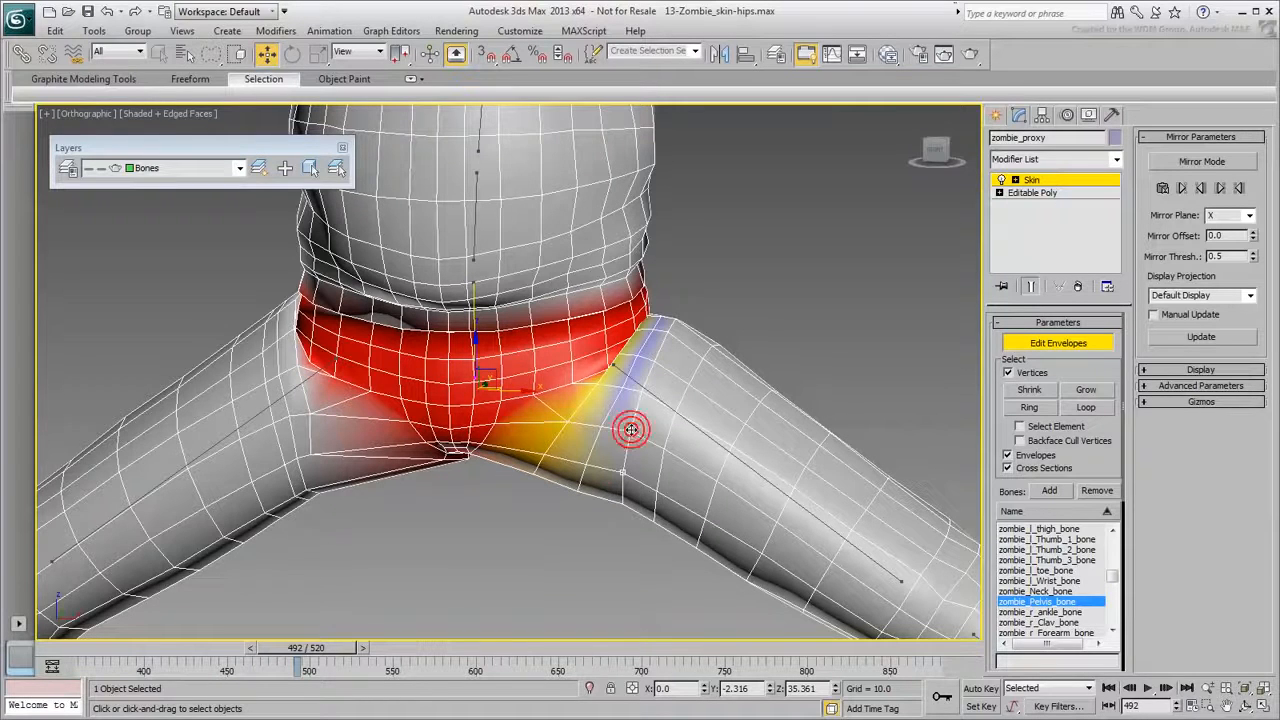
key("w")
left_click_drag(568, 538, 520, 634)
right_click(519, 635)
middle_click_drag(587, 571, 323, 545, "alt")
middle_click_drag(390, 508, 457, 503, "alt")
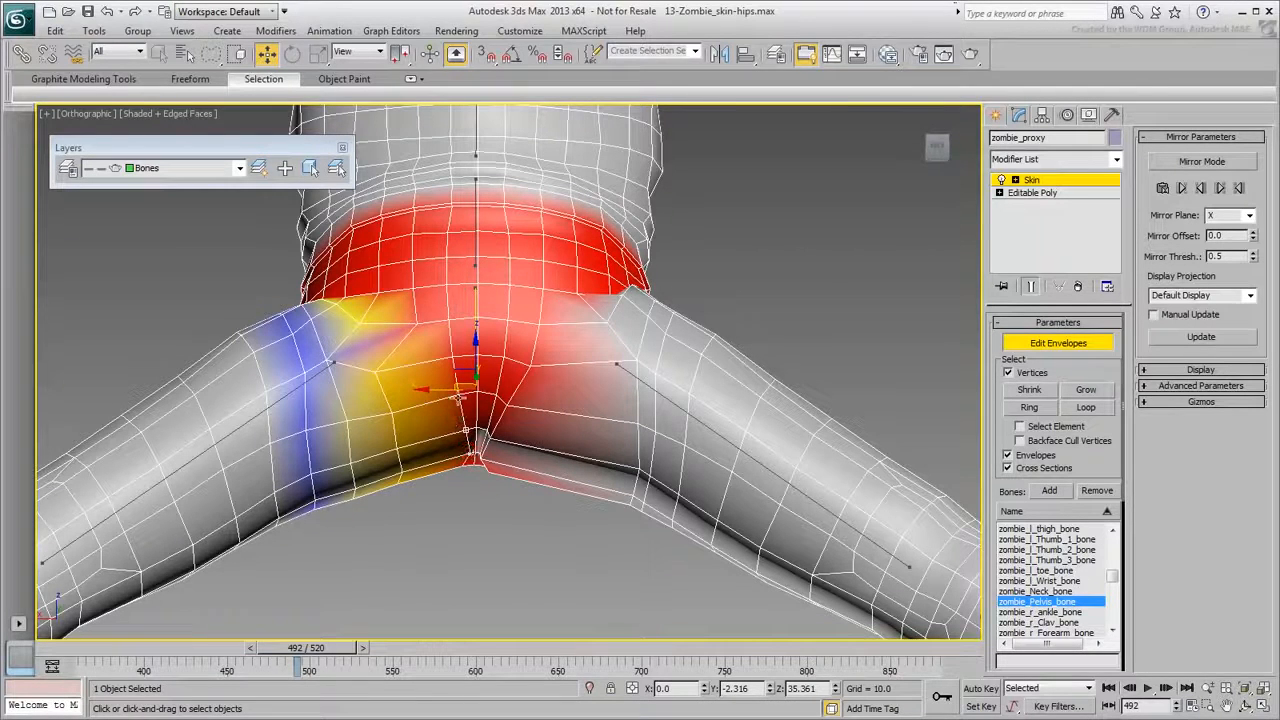
middle_click_drag(458, 543, 442, 466, "alt")
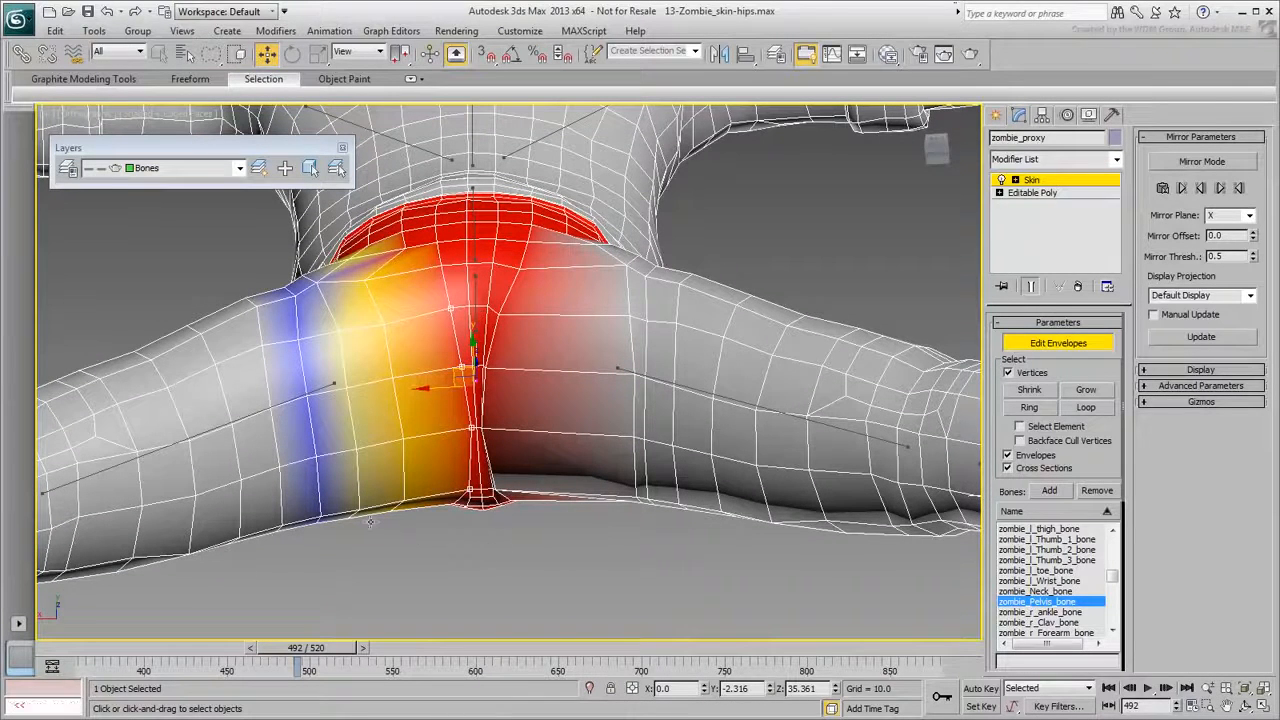
Select zombie_l_thigh_bone and adjust its weight on the crotch vertices in Set Vertex Weight mode.
left_click(250, 413)
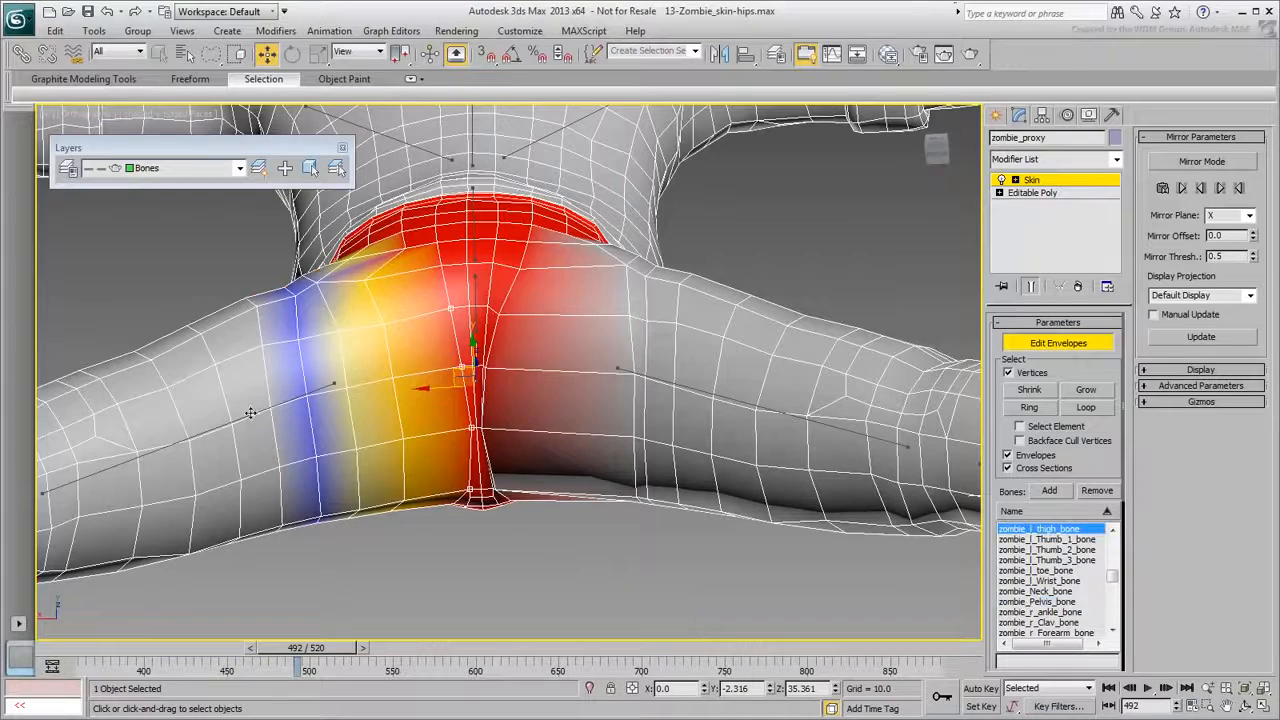
key("b")
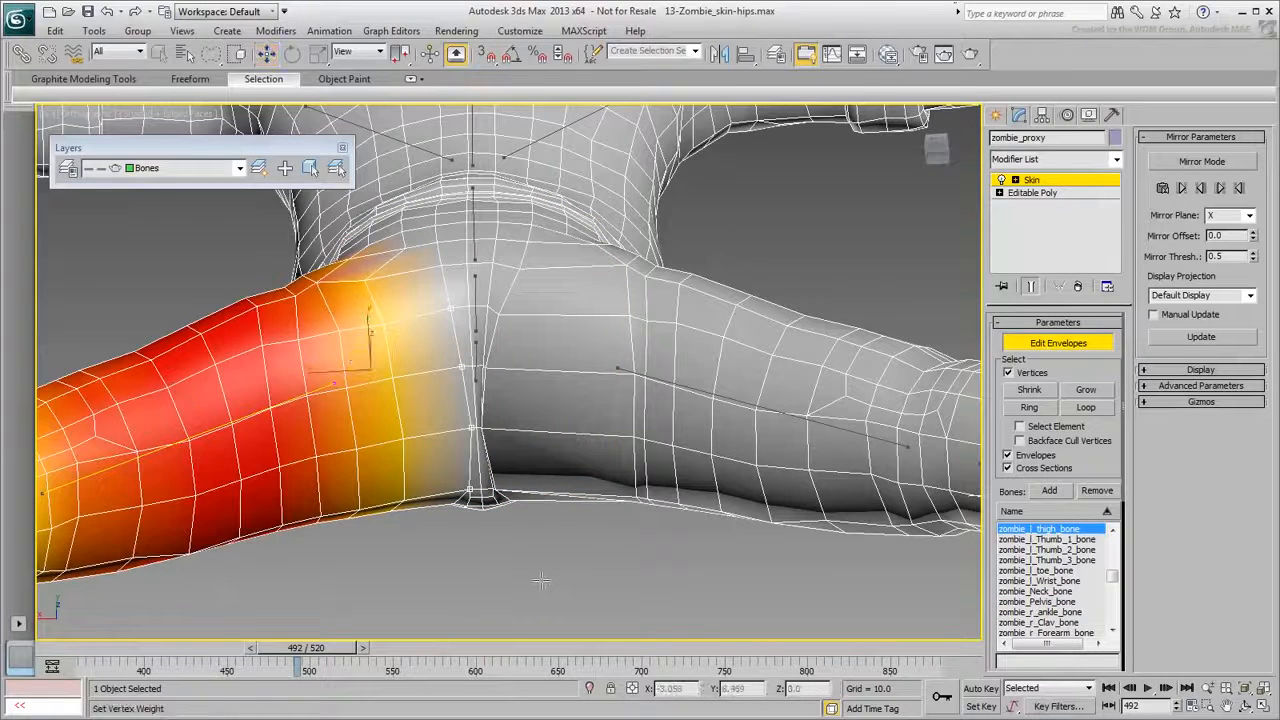
left_click_drag(538, 577, 117, 612)
key("w")
middle_click_drag(321, 507, 351, 602, "alt")
left_click(462, 424)
key("v")
left_click_drag(384, 527, 441, 316)
Adjust the thigh weight on two hip vertices, then scrub the animation to test.
left_click(426, 390)
key("v")
left_click_drag(425, 391, 355, 14)
left_click(385, 440)
key("v")
left_click_drag(385, 440, 376, 574)
mouse_move(376, 560)
middle_mouse_down("alt")
mouse_move(466, 588)
mouse_move(580, 555)
mouse_move(385, 575)
middle_mouse_up("alt")
mouse_move(296, 650)
left_mouse_down()
mouse_move(277, 652)
mouse_move(290, 656)
left_mouse_up()
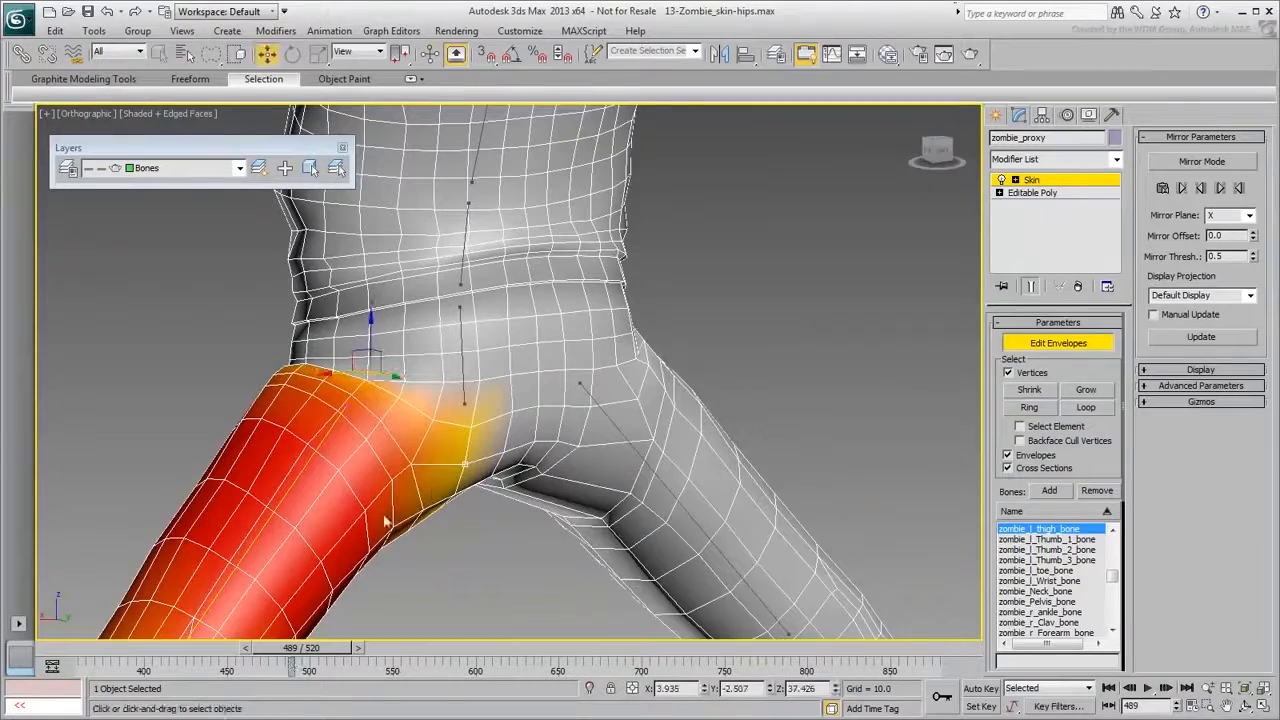
Select the crotch vertices near the thigh and check them against a later leg pose.
middle_click_drag(381, 537, 552, 487, "alt")
middle_click_drag(308, 555, 419, 543)
left_click(401, 450)
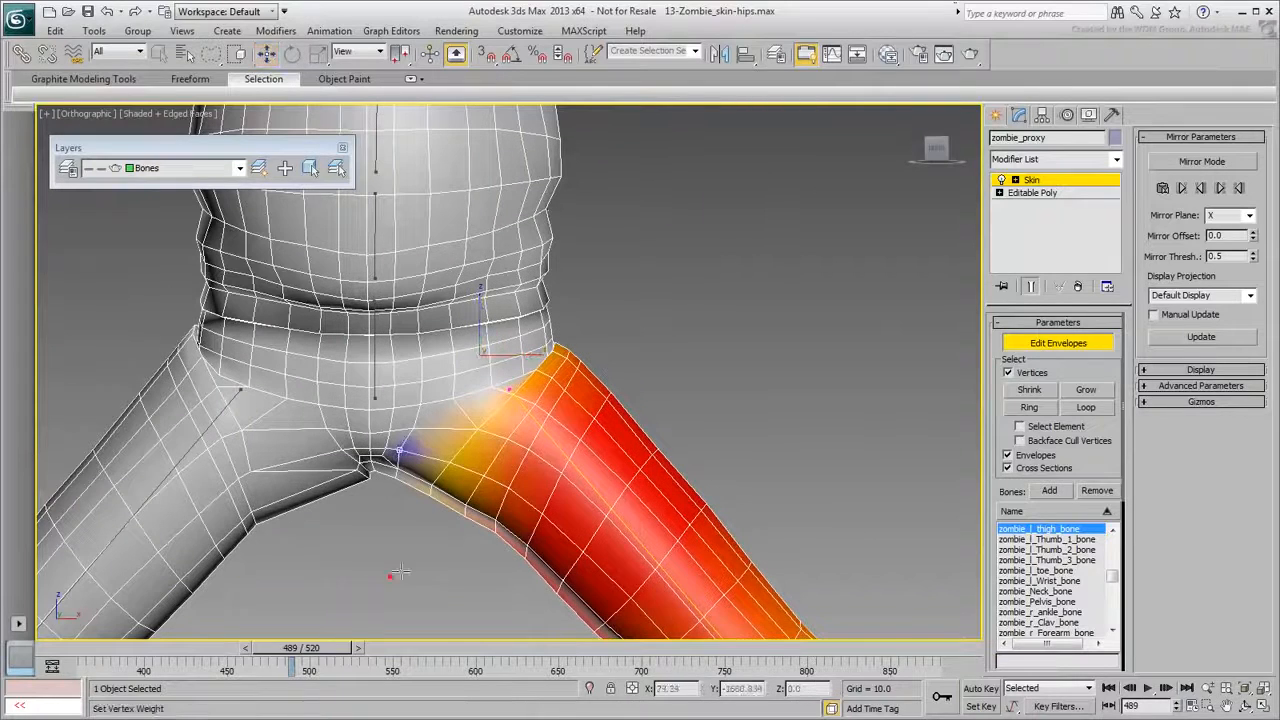
left_click(383, 455)
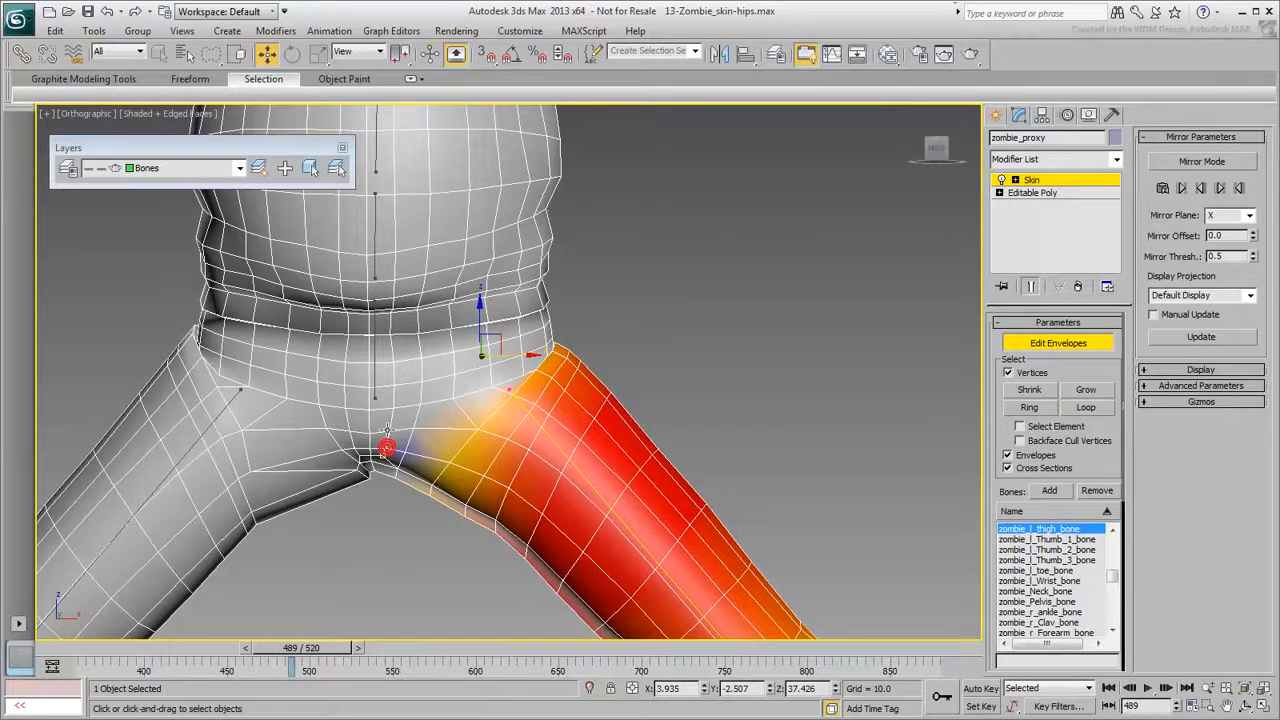
left_click(379, 571)
left_click_drag(313, 650, 320, 650)
key("w")
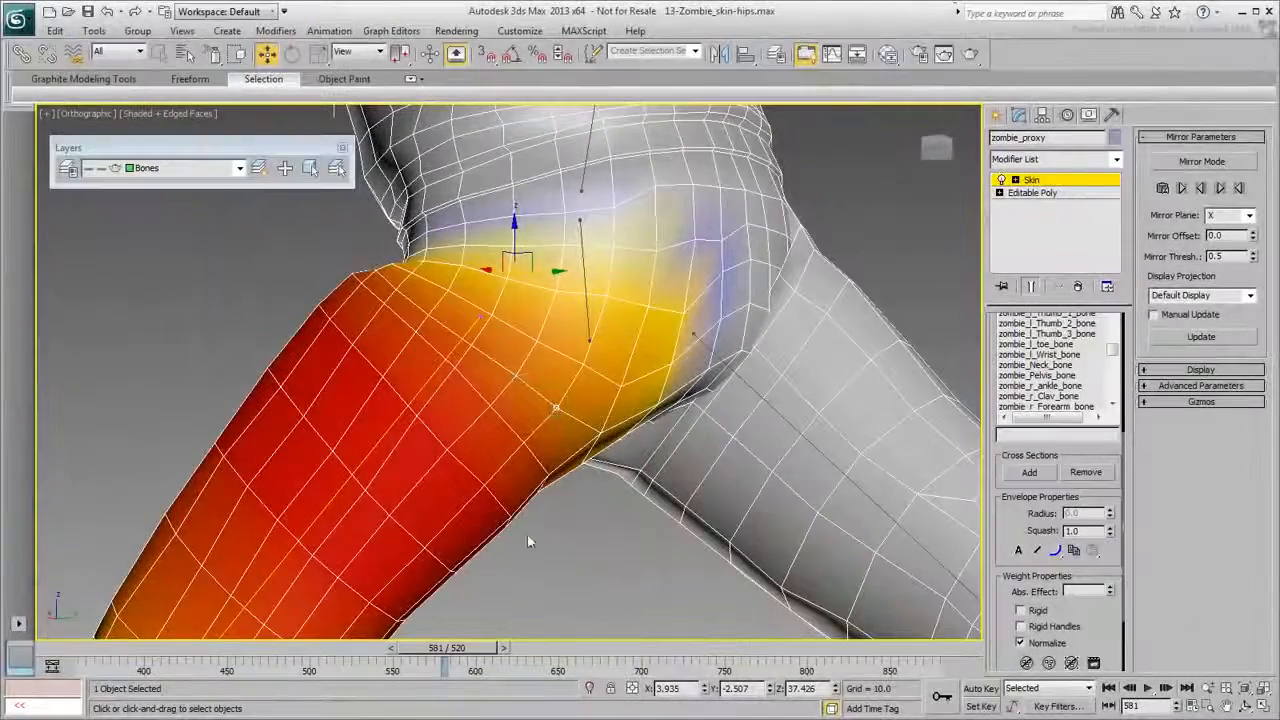
Set Abs. Effect thigh weights on the left hip vertices one at a time.
left_click_drag(1110, 591, 1108, 514)
left_click(620, 385)
left_click_drag(1110, 591, 1110, 560)
left_click(584, 372)
left_click(560, 532)
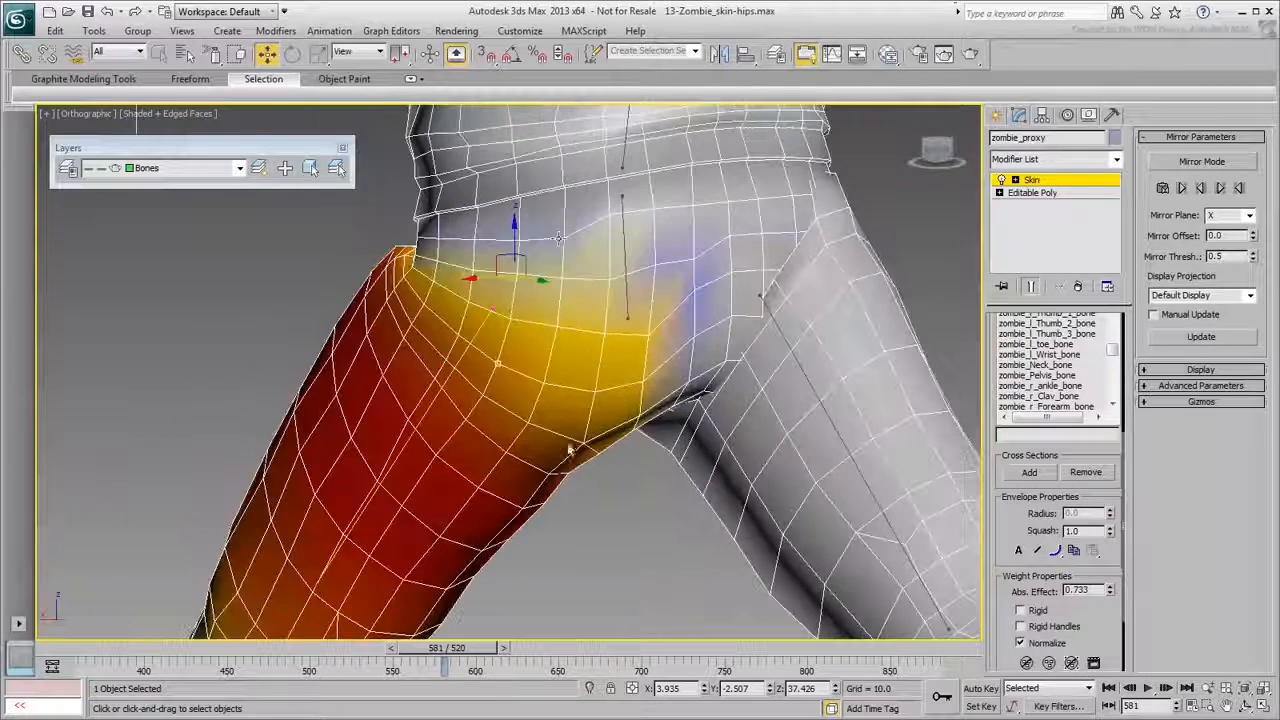
left_click(551, 331)
left_click(663, 223)
left_click_drag(1110, 591, 1110, 575)
left_click(637, 348)
left_click(692, 306)
left_click(690, 345)
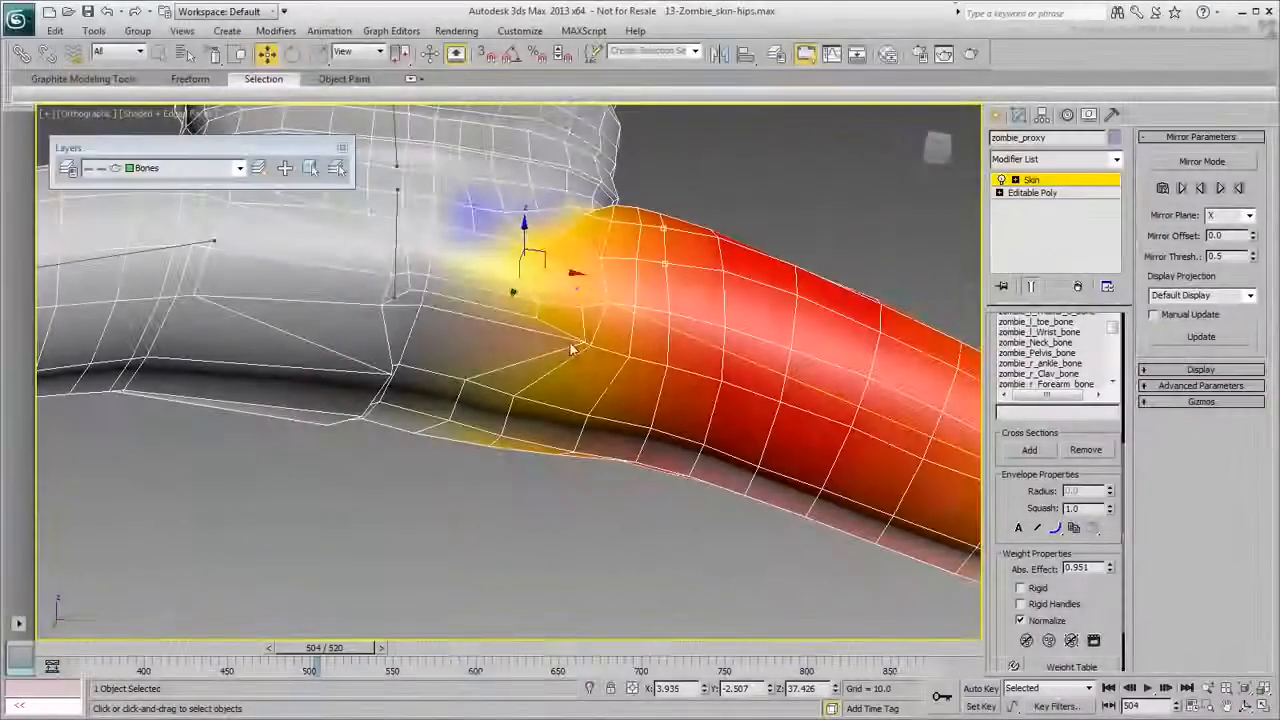
left_click(580, 342)
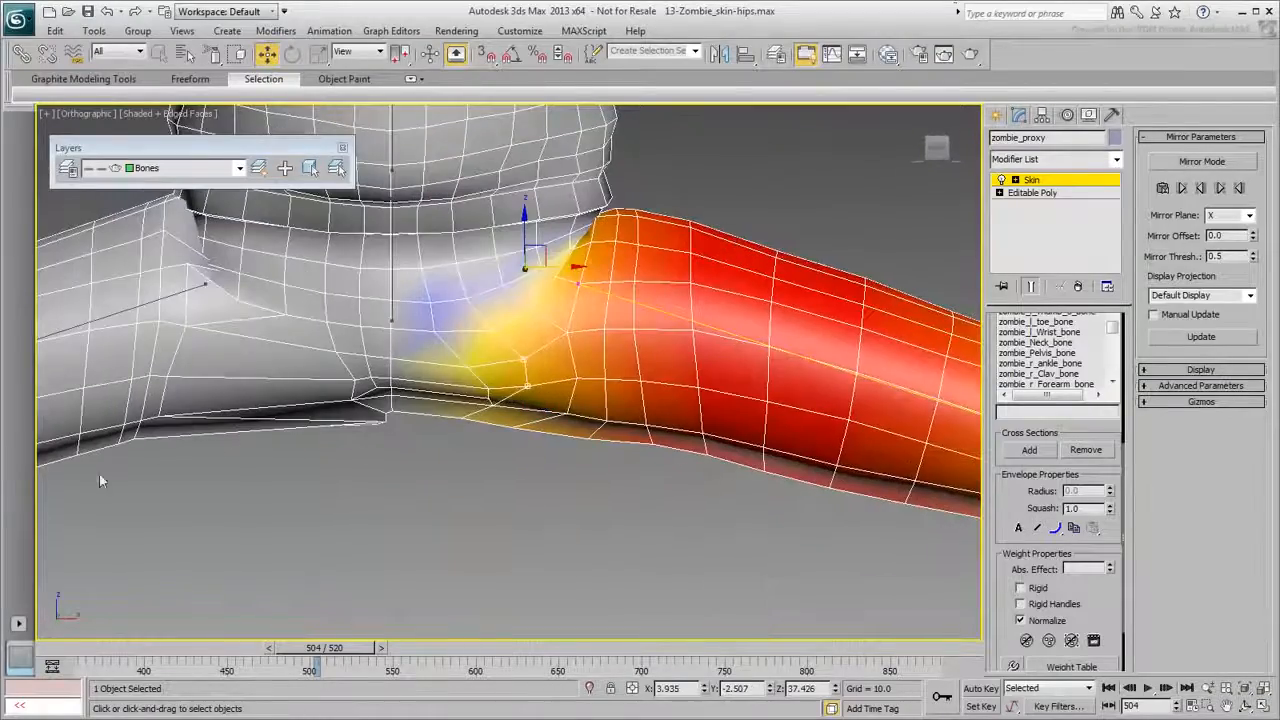
Scrub the leg animation and view the hip from several angles to check the deformation.
left_click_drag(340, 648, 290, 650)
middle_click_drag(395, 545, 477, 506, "alt")
left_click_drag(275, 649, 318, 649)
middle_click_drag(409, 596, 438, 531, "alt")
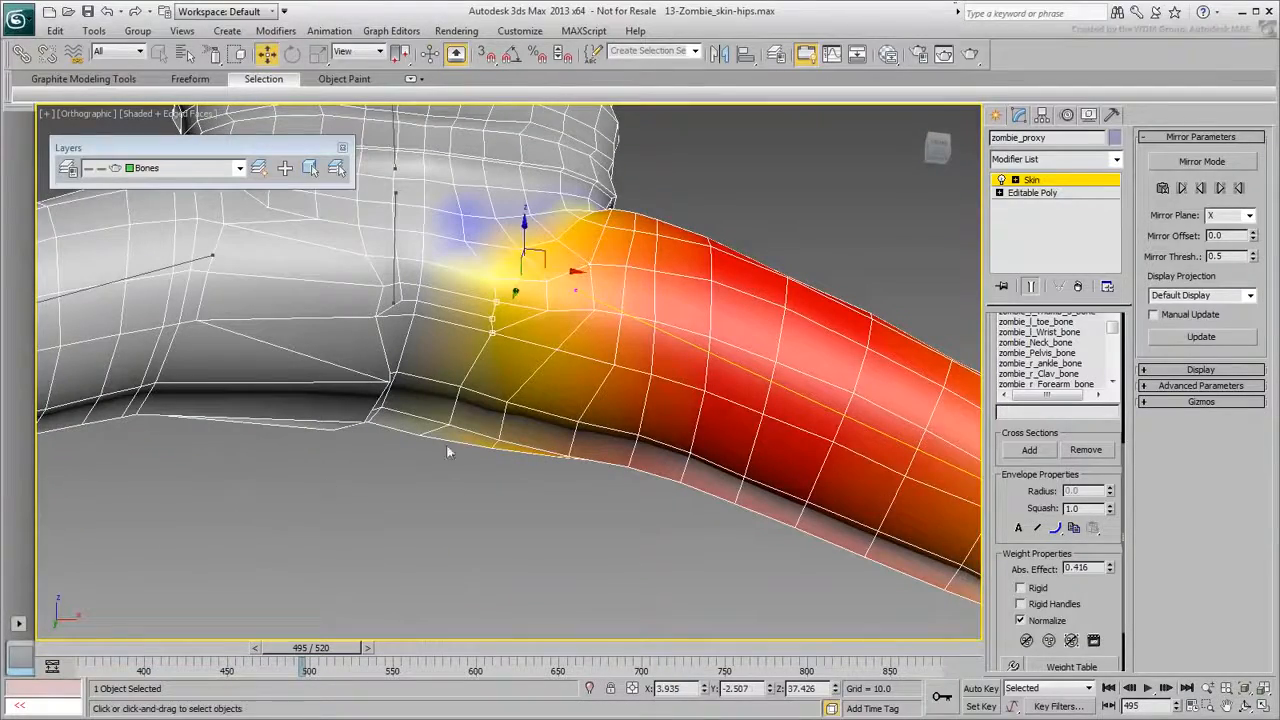
middle_click_drag(372, 512, 448, 572, "alt")
mouse_move(310, 648)
left_mouse_down()
mouse_move(285, 650)
mouse_move(312, 650)
left_mouse_up()
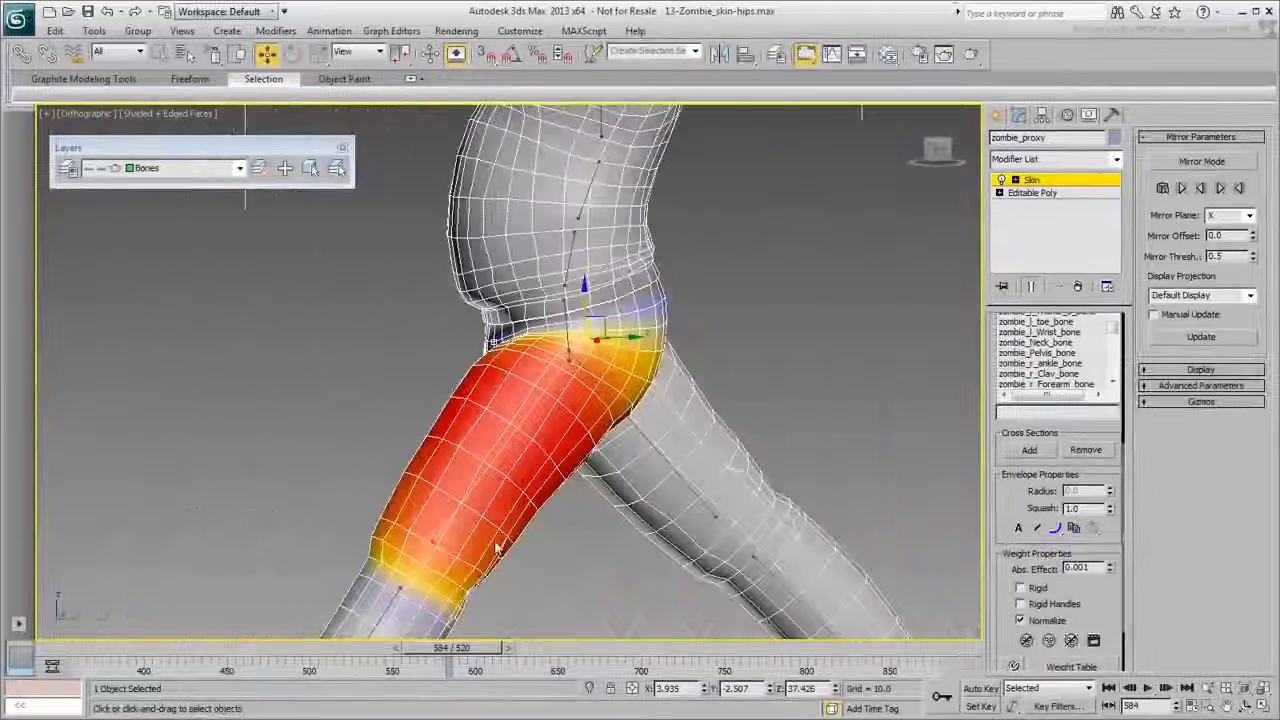
left_click_drag(443, 648, 482, 650)
Preview the mirrored vertices in Mirror Mode, then go to frame 492 with the hips in view.
key("w")
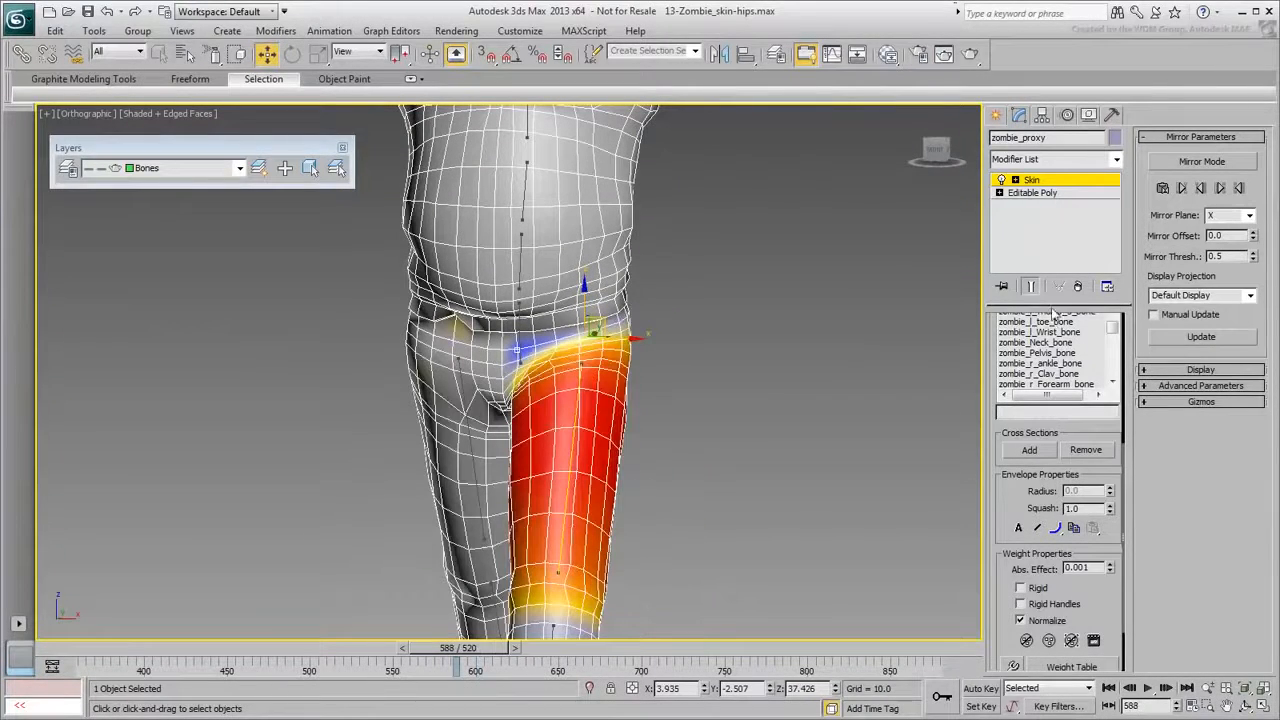
left_click(1199, 162)
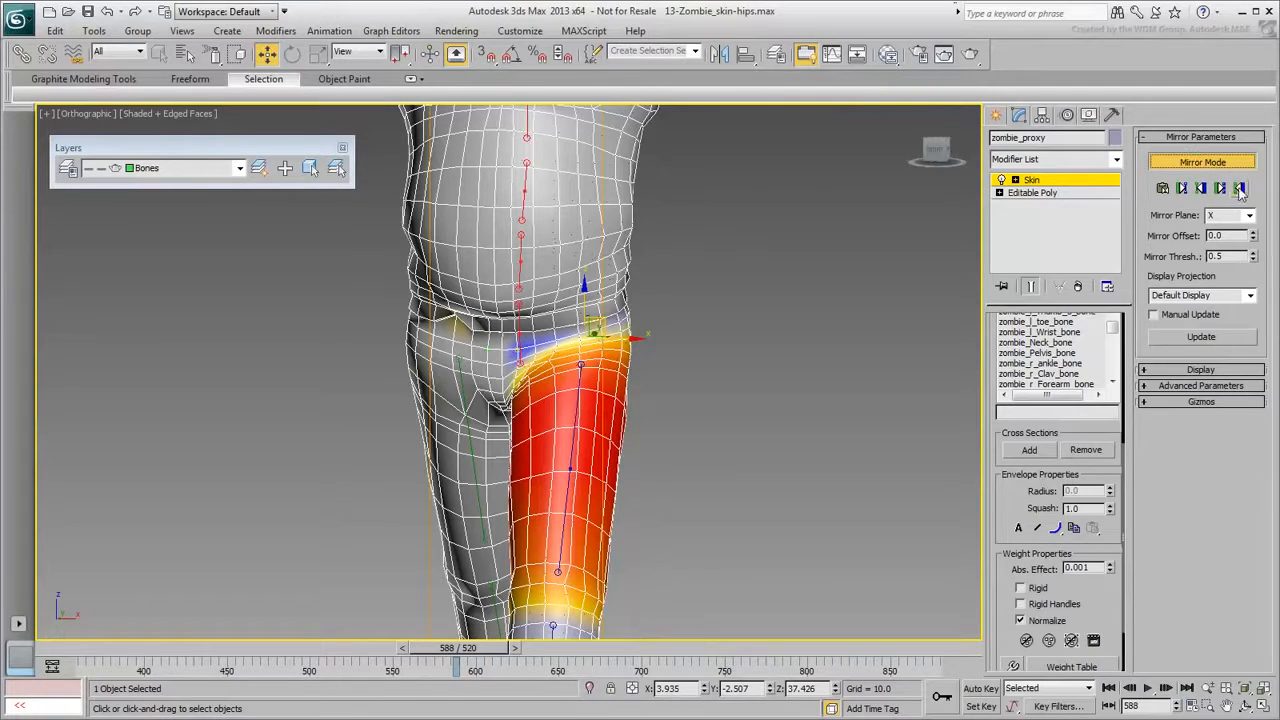
left_click(1240, 189)
left_click(1210, 163)
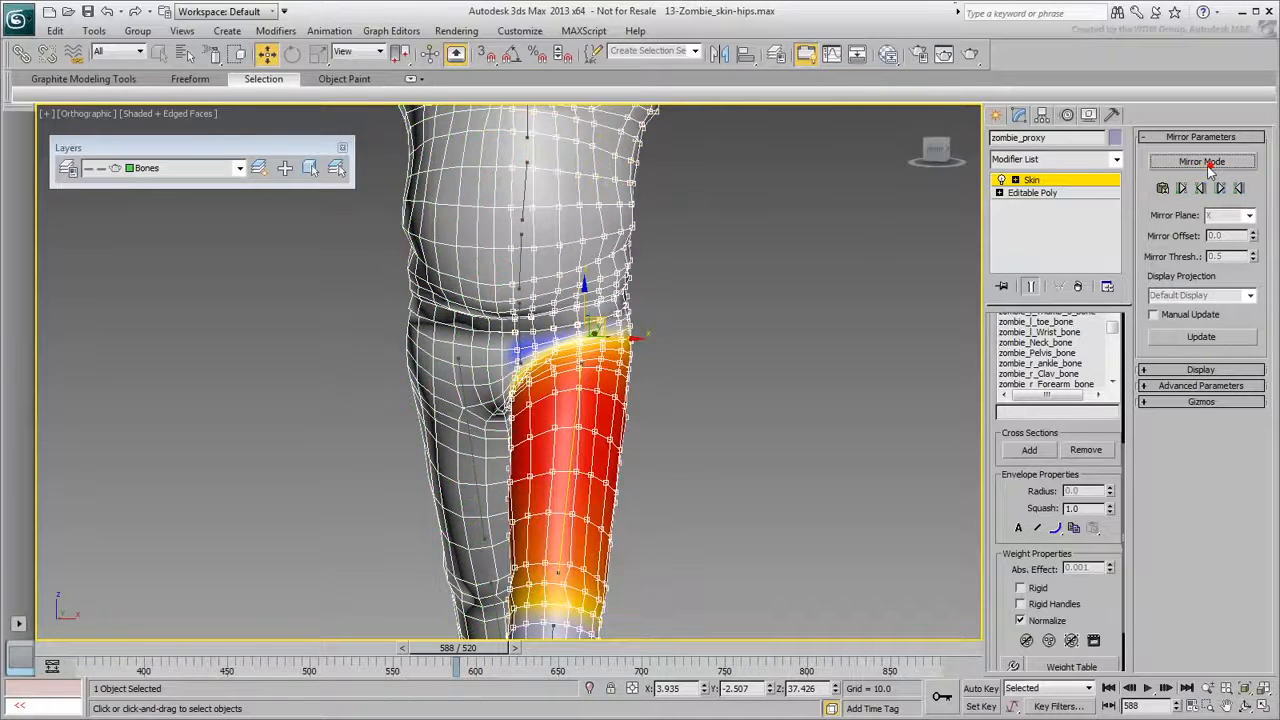
left_click_drag(510, 648, 343, 633)
middle_click_drag(552, 480, 292, 444, "alt")
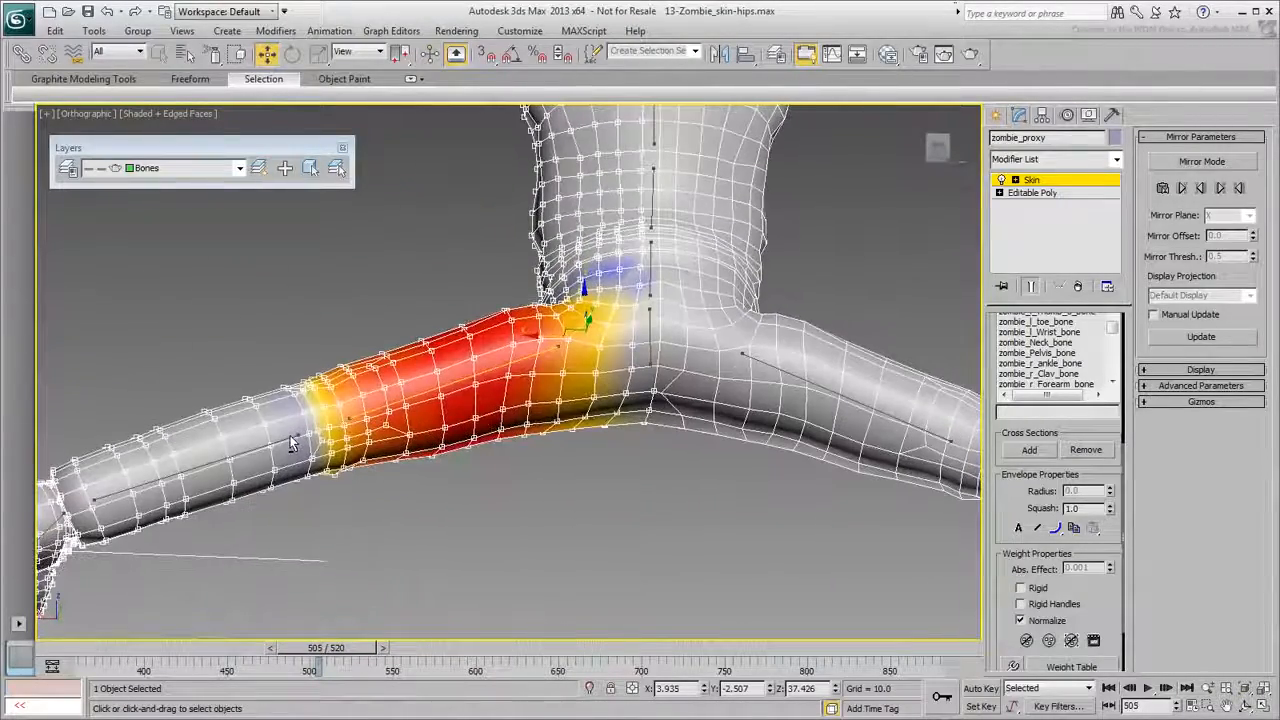
scroll(622, 408, "up", 2)
scroll(635, 465, "up", 2)
middle_click_drag(635, 466, 490, 476)
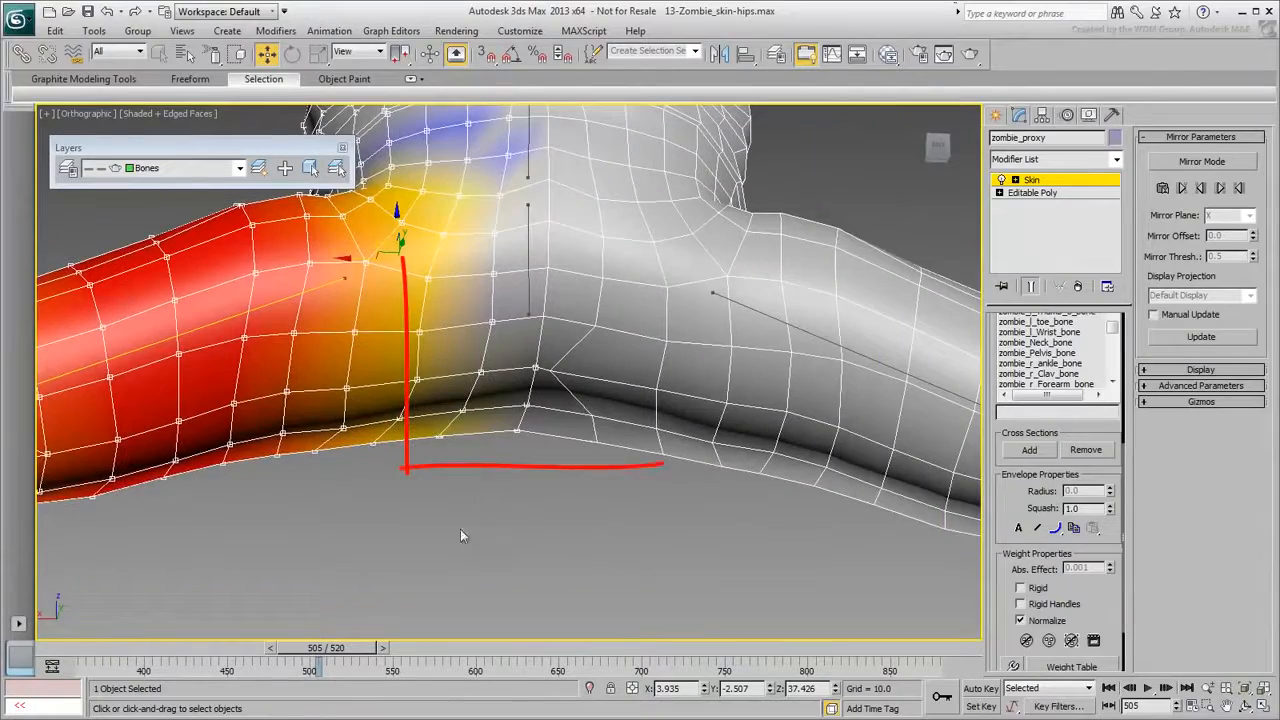
mouse_move(340, 657)
left_mouse_down()
mouse_move(300, 652)
mouse_move(318, 652)
left_mouse_up()
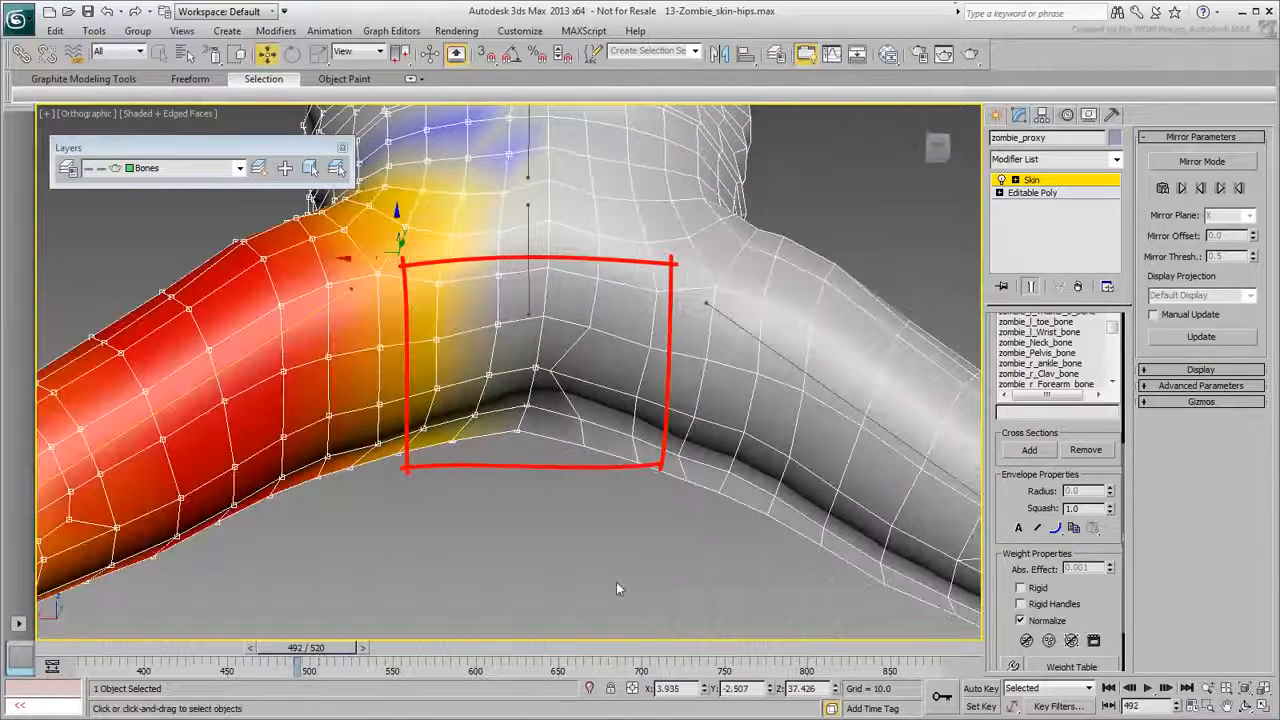
With mirror threshold 0.2, paste the mirrored thigh weights, exit Mirror Mode and scrub to frame 491.
left_click(1201, 161)
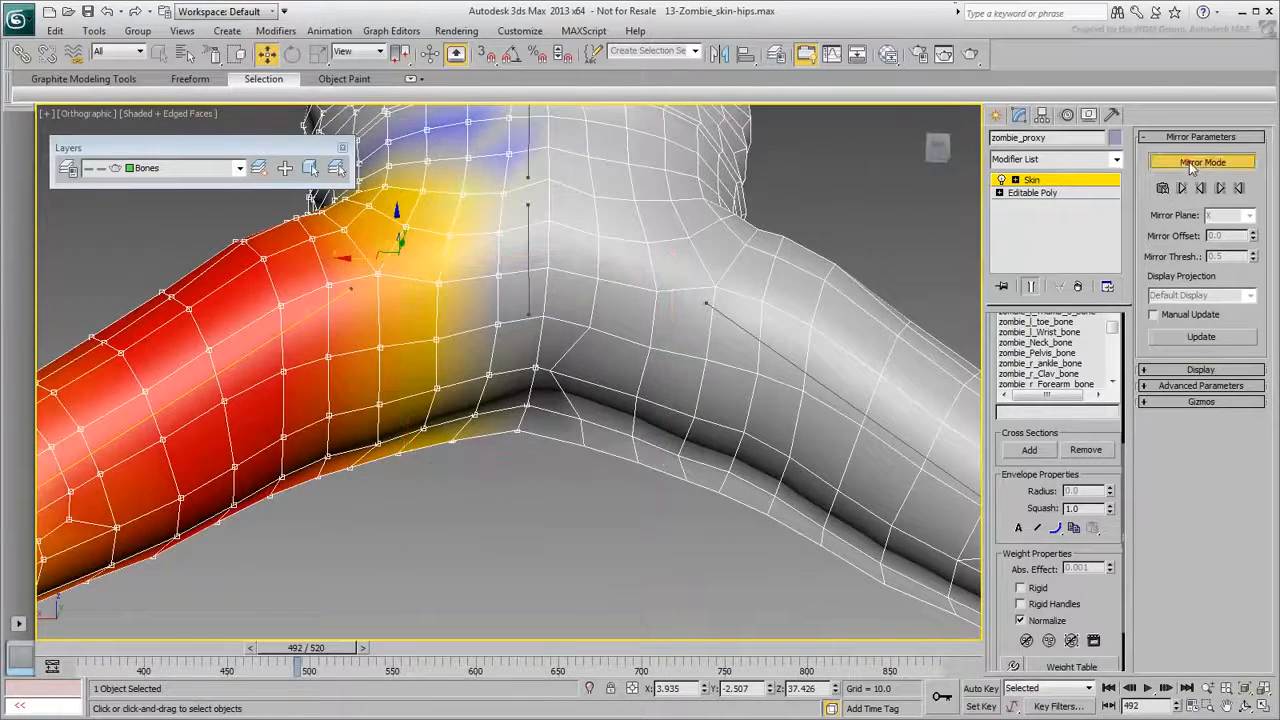
type("0.2")
key("Return")
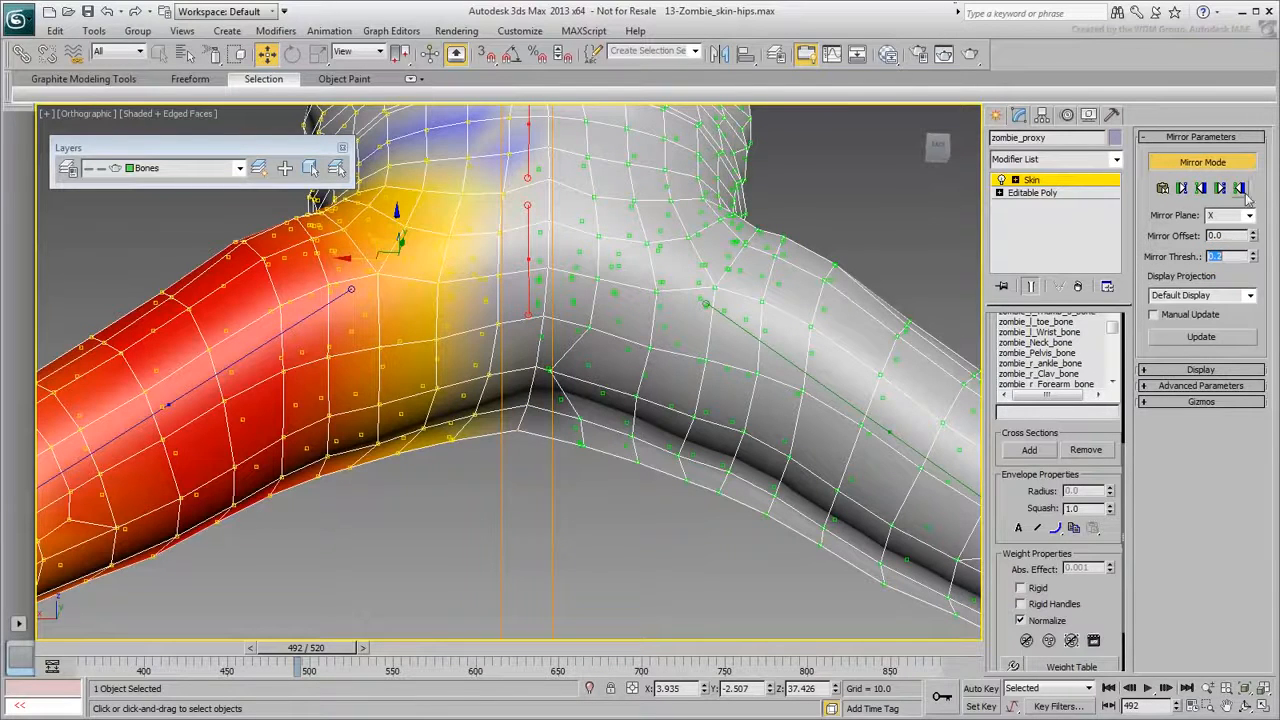
left_click(1240, 190)
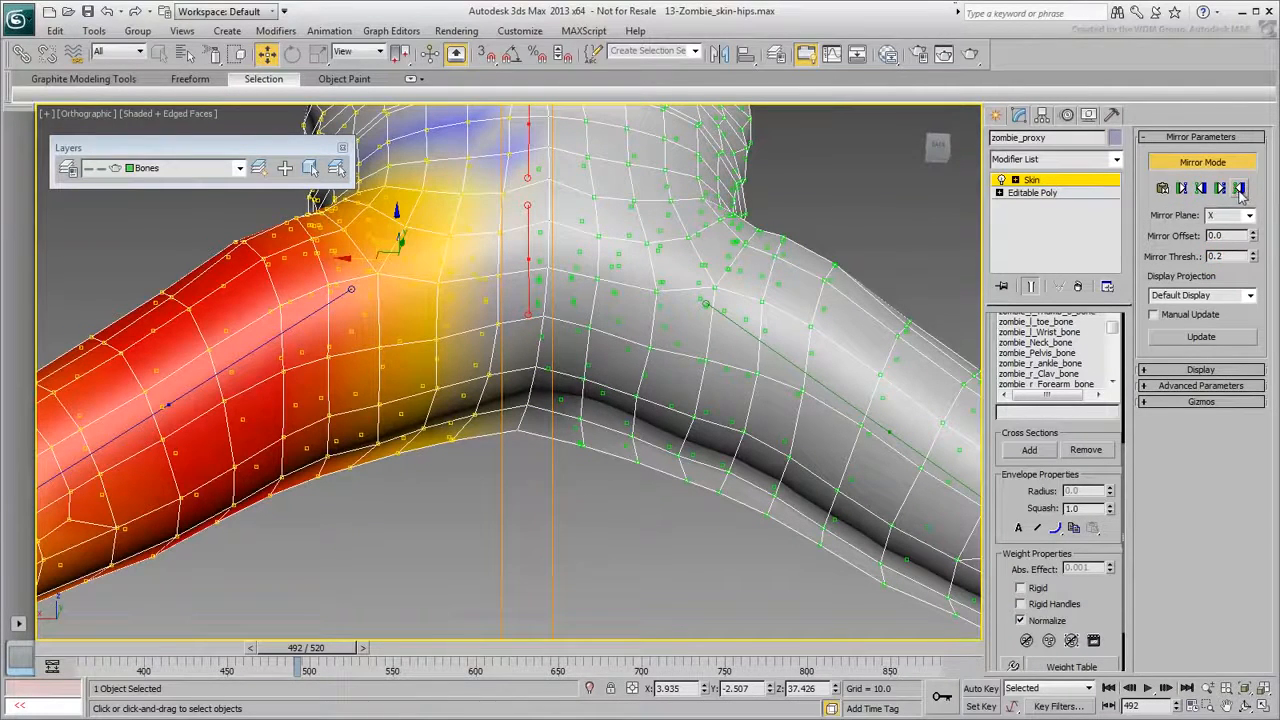
left_click(1201, 161)
mouse_move(308, 648)
left_mouse_down()
mouse_move(331, 653)
mouse_move(305, 653)
mouse_move(319, 653)
left_mouse_up()
middle_click_drag(450, 570, 575, 610, "alt")
Turn off Backface Cull Vertices while viewing the front of the hips.
scroll(794, 566, "down", 2)
key("ctrl+h")
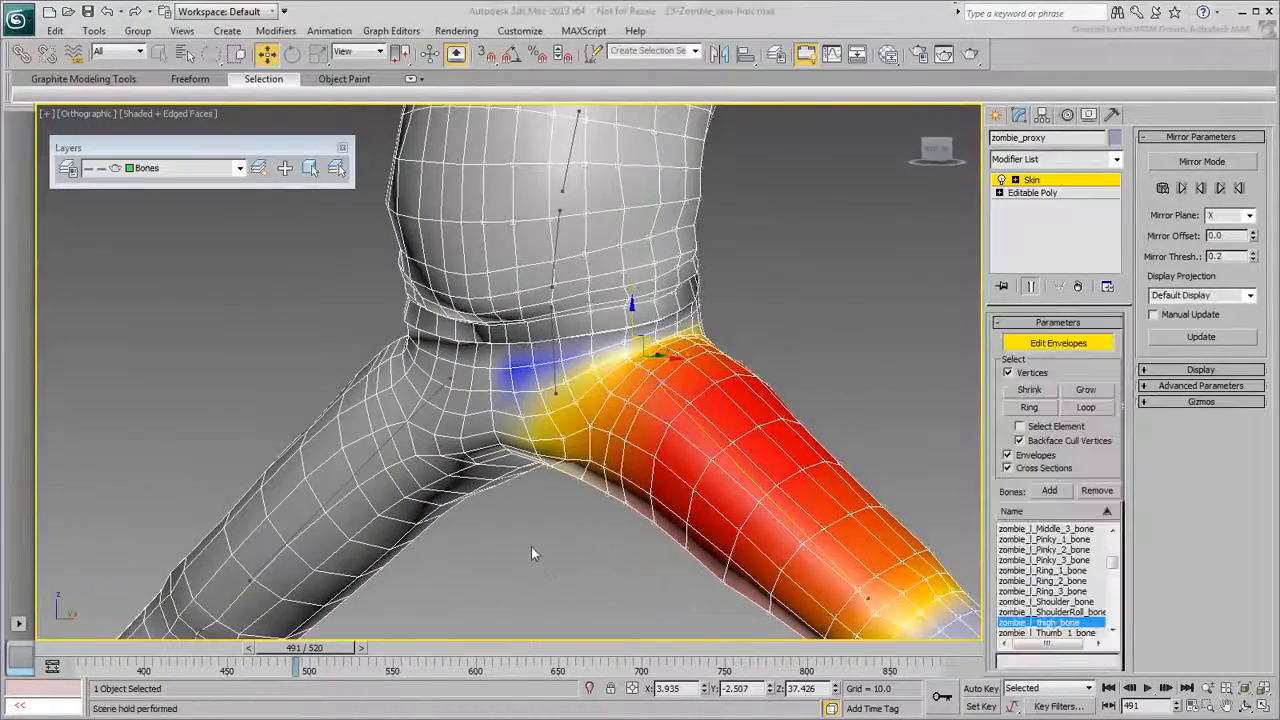
middle_click_drag(538, 545, 590, 539, "alt")
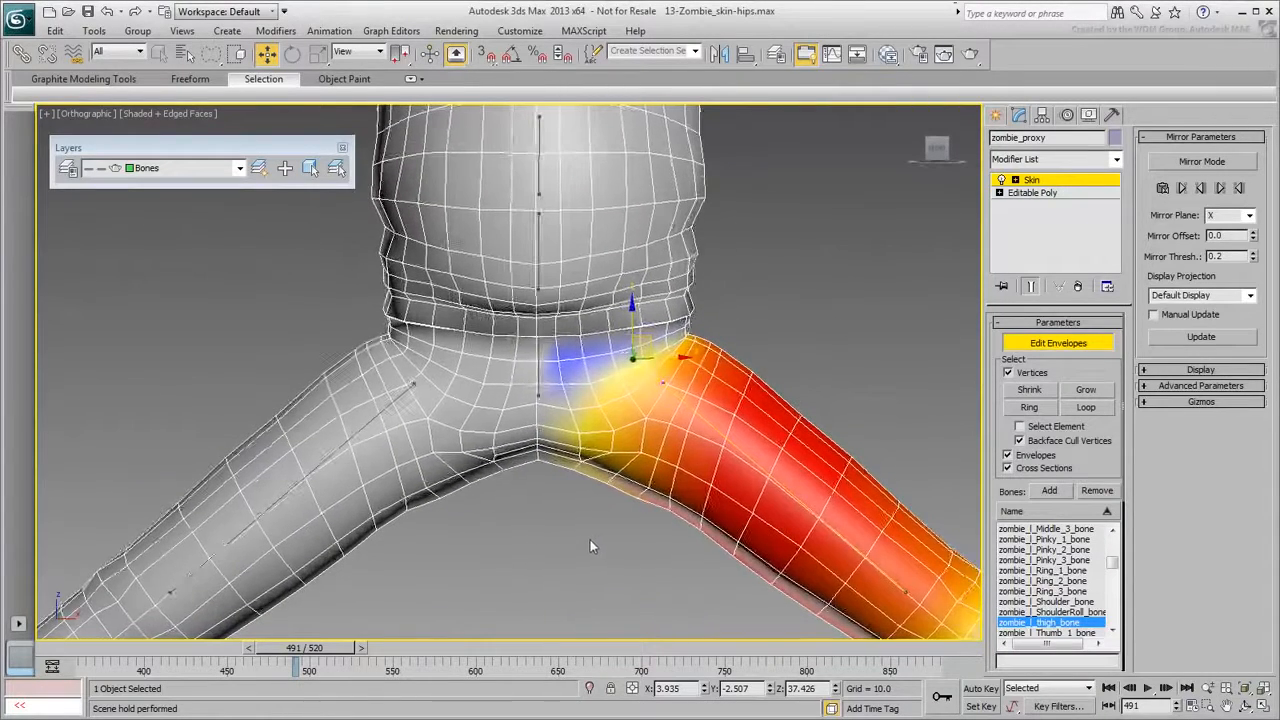
left_click(1020, 441)
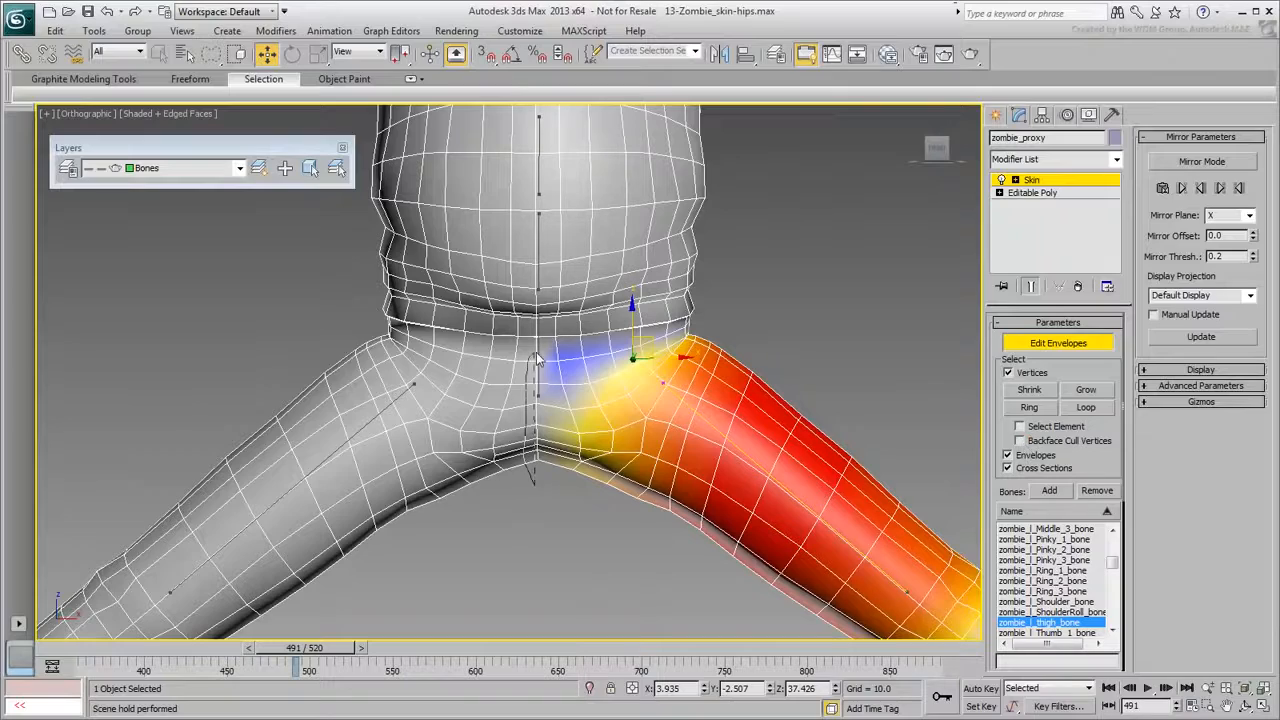
Display zombie_Pelvis_bone's weights across both hips.
middle_click_drag(514, 480, 732, 463, "alt")
middle_click_drag(698, 366, 457, 442, "alt")
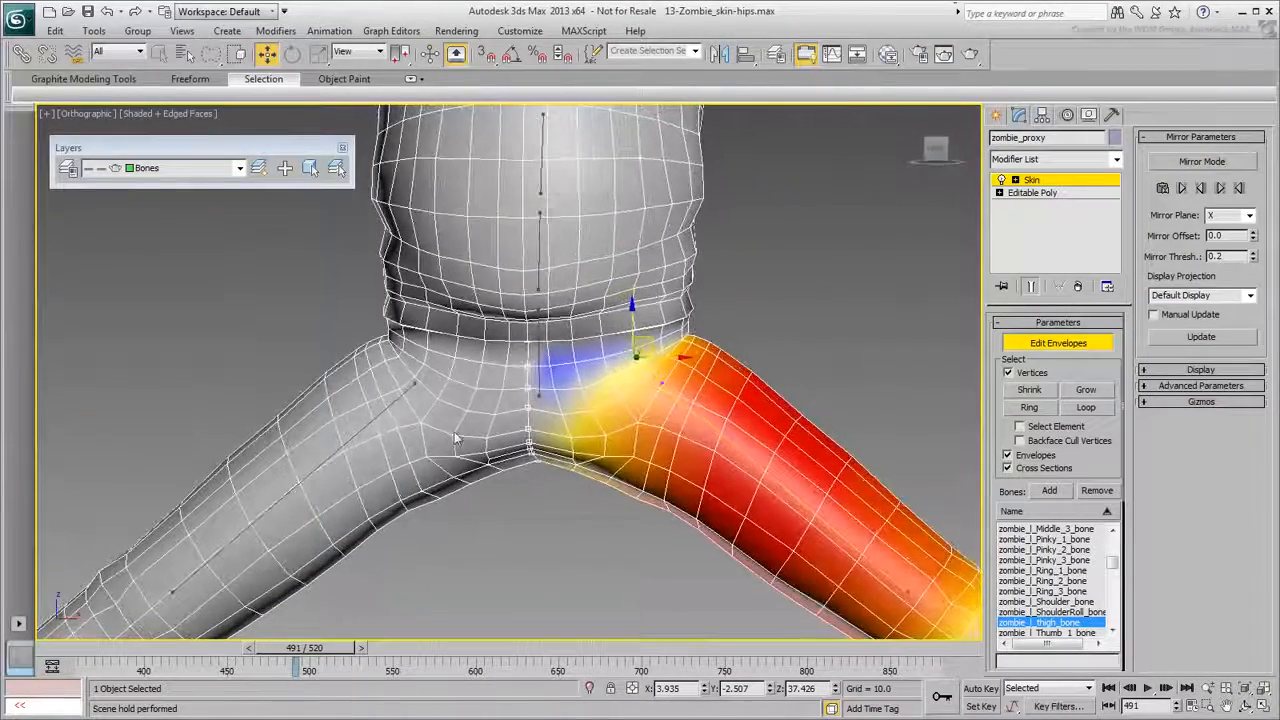
left_click(538, 376)
scroll(1078, 461, "down", 5)
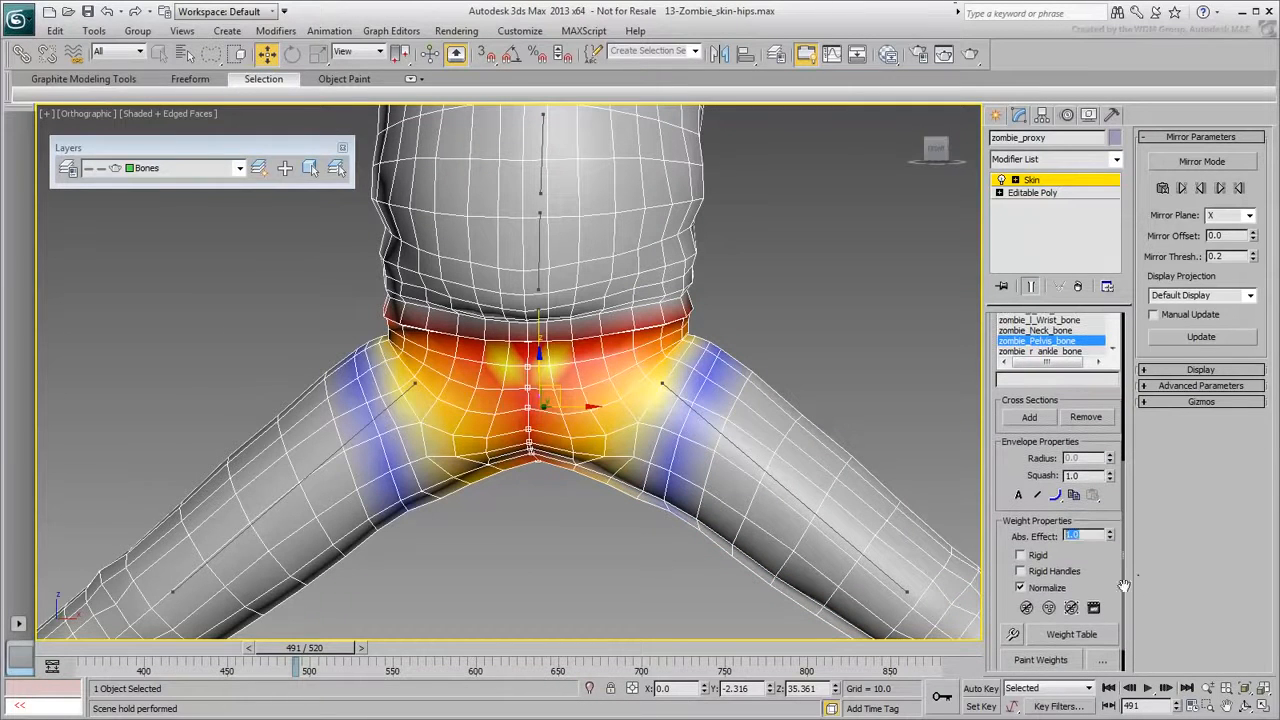
In the Weight Tool, give the crotch-seam vertices 0.5 to each thigh bone and 0 to Pelvis.
left_click(1013, 634)
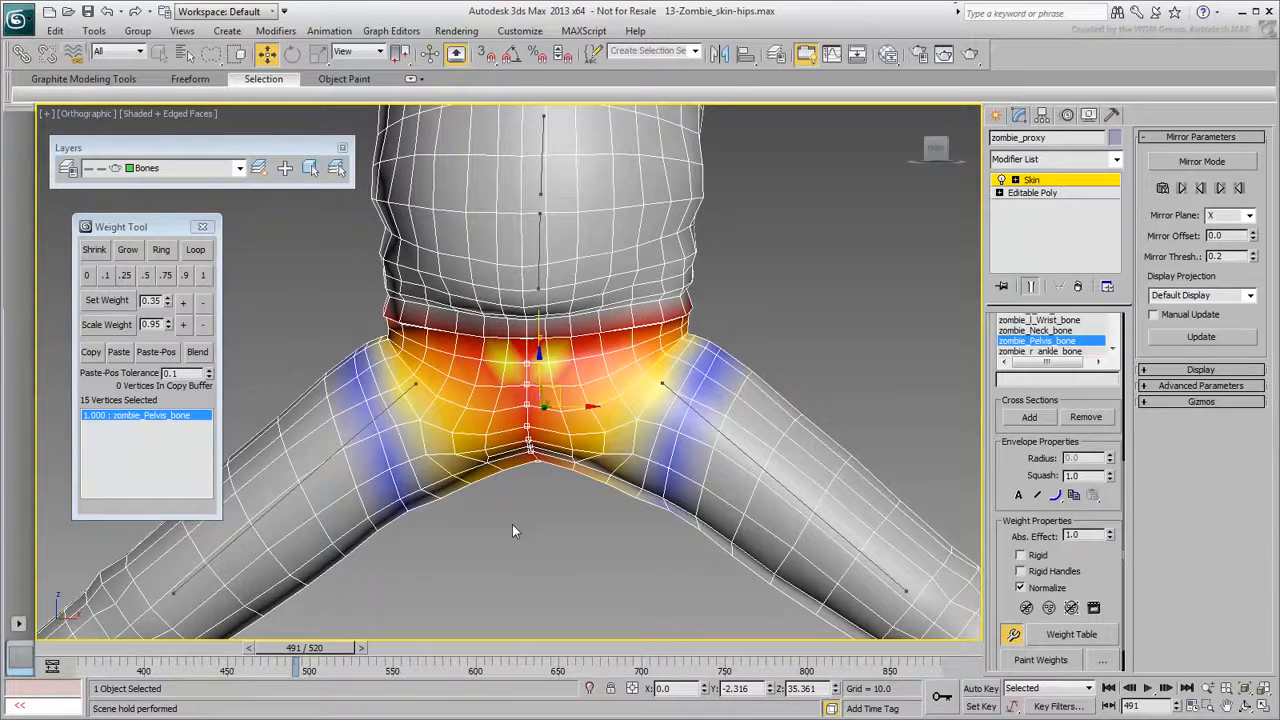
left_click(742, 455)
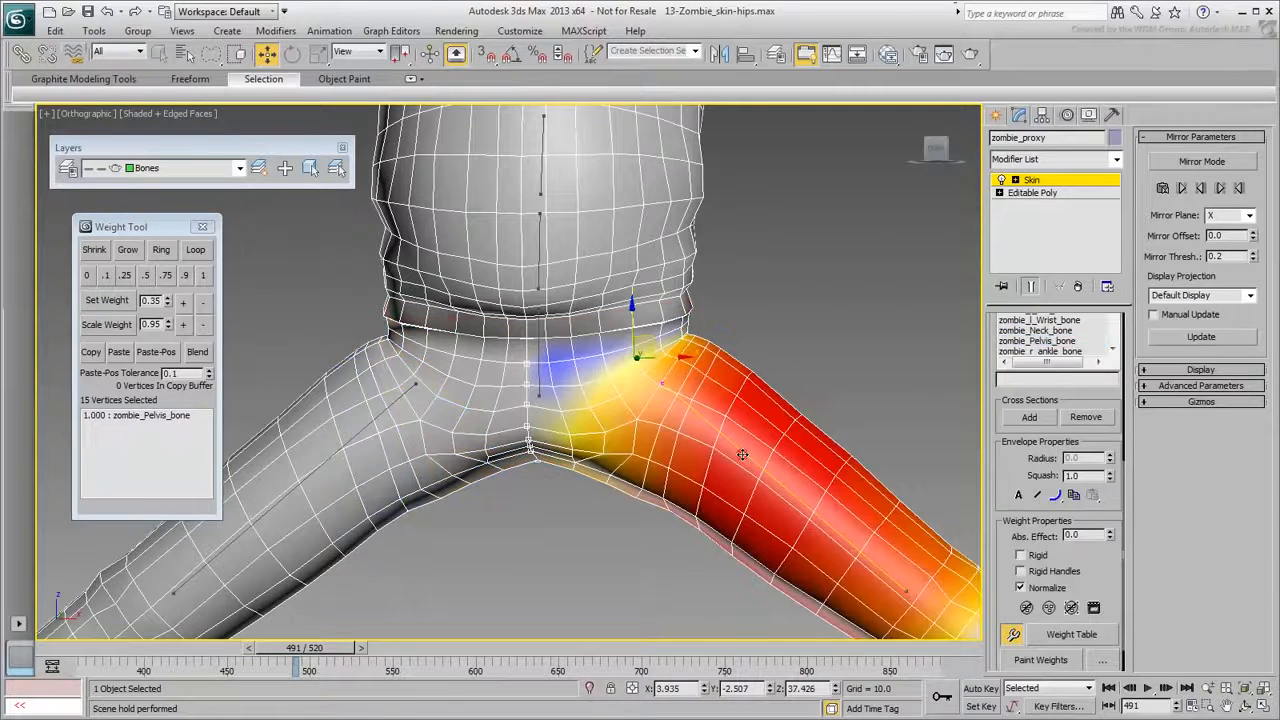
left_click(127, 276)
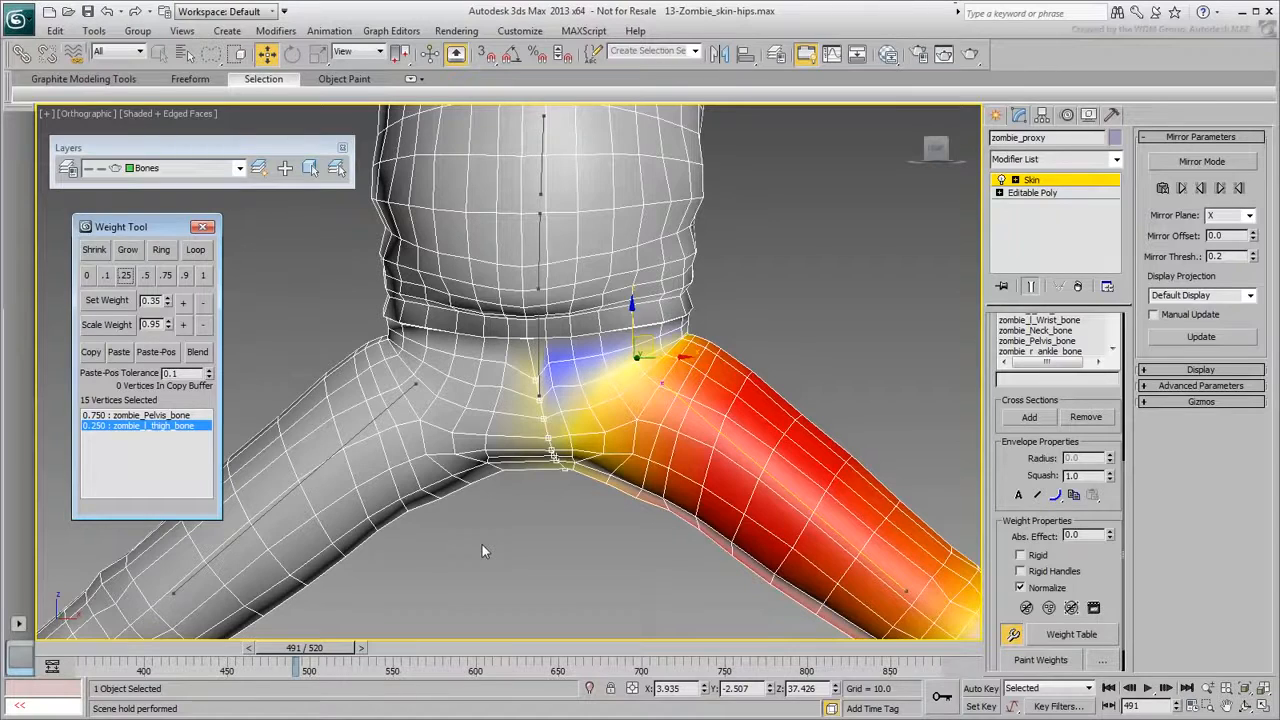
left_click(360, 430)
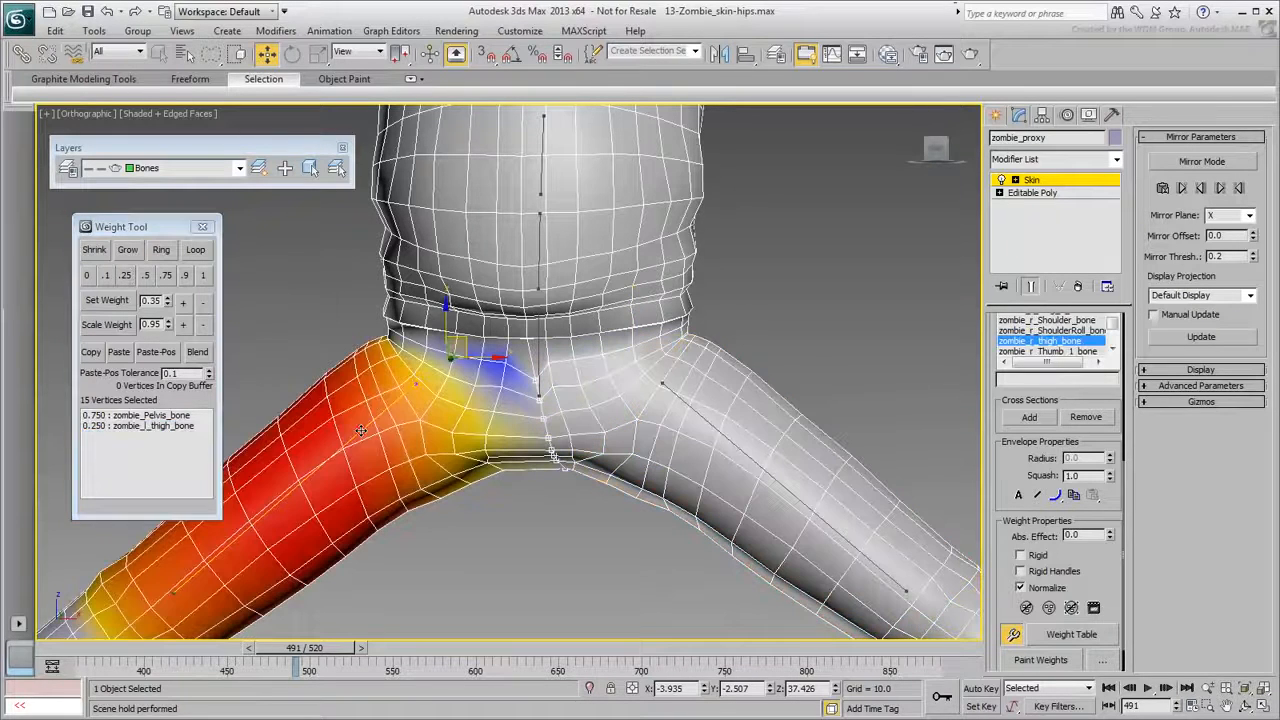
left_click(125, 276)
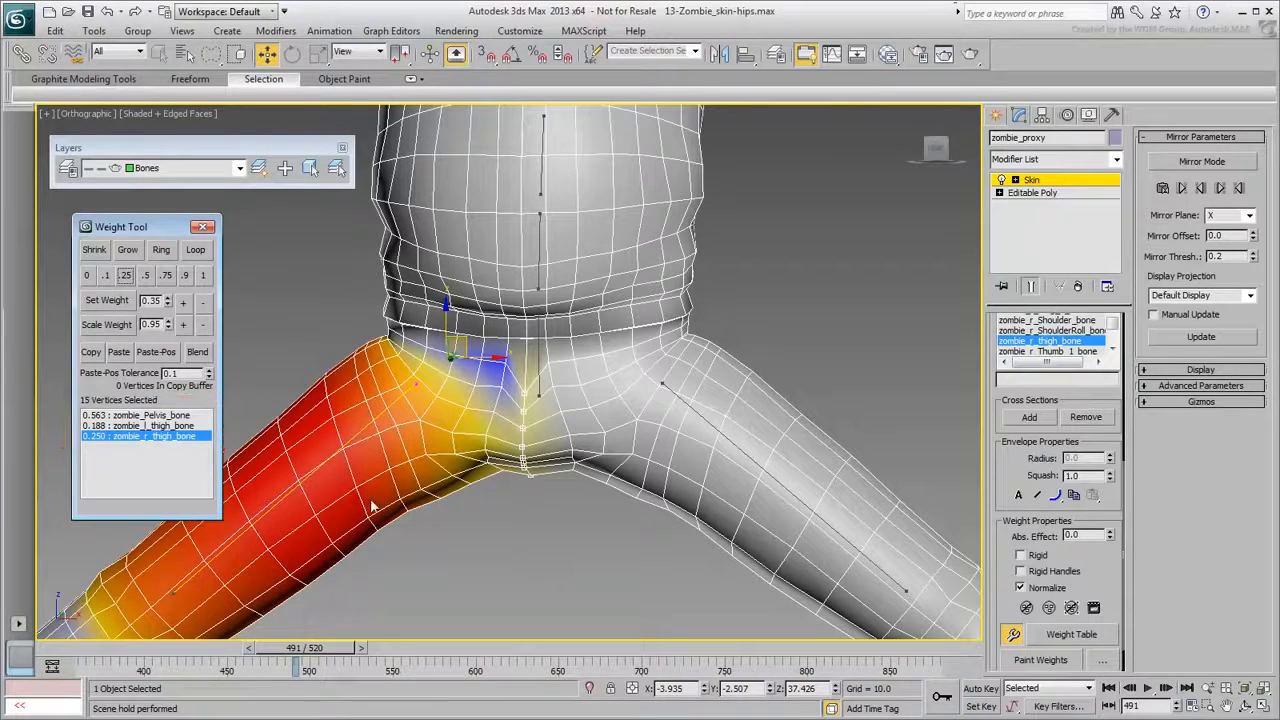
left_click(154, 426)
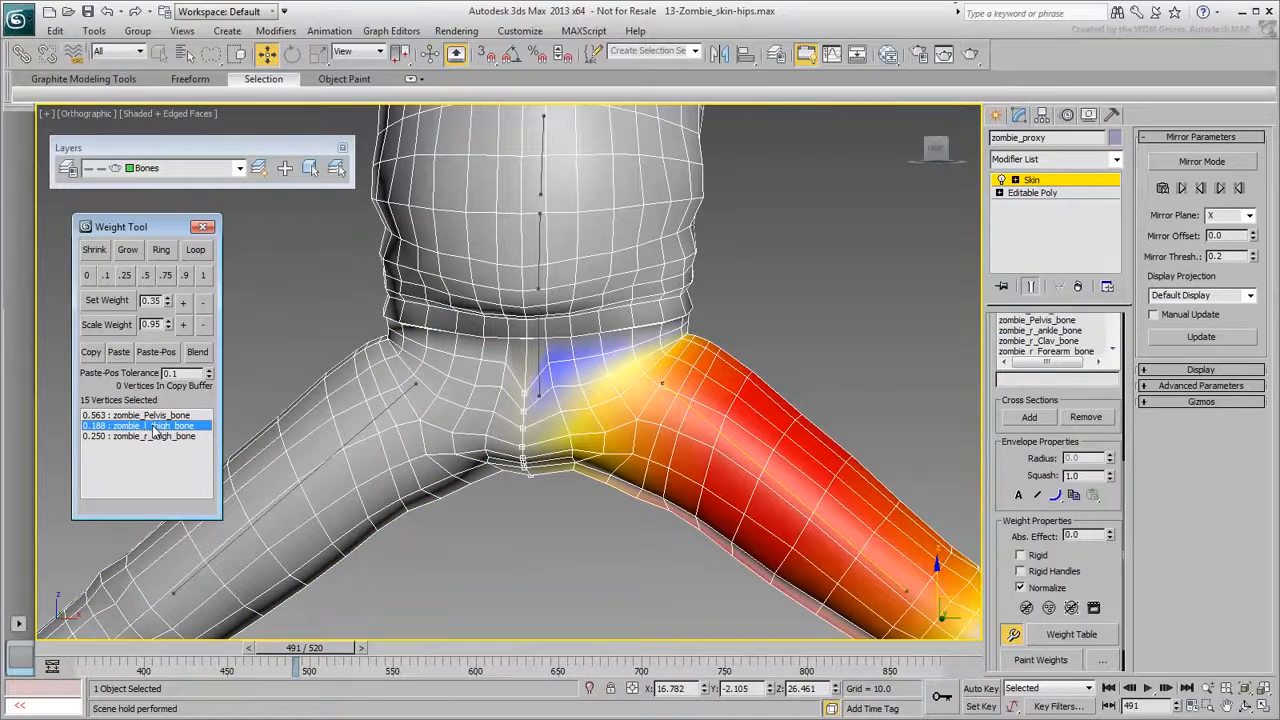
left_click(203, 276)
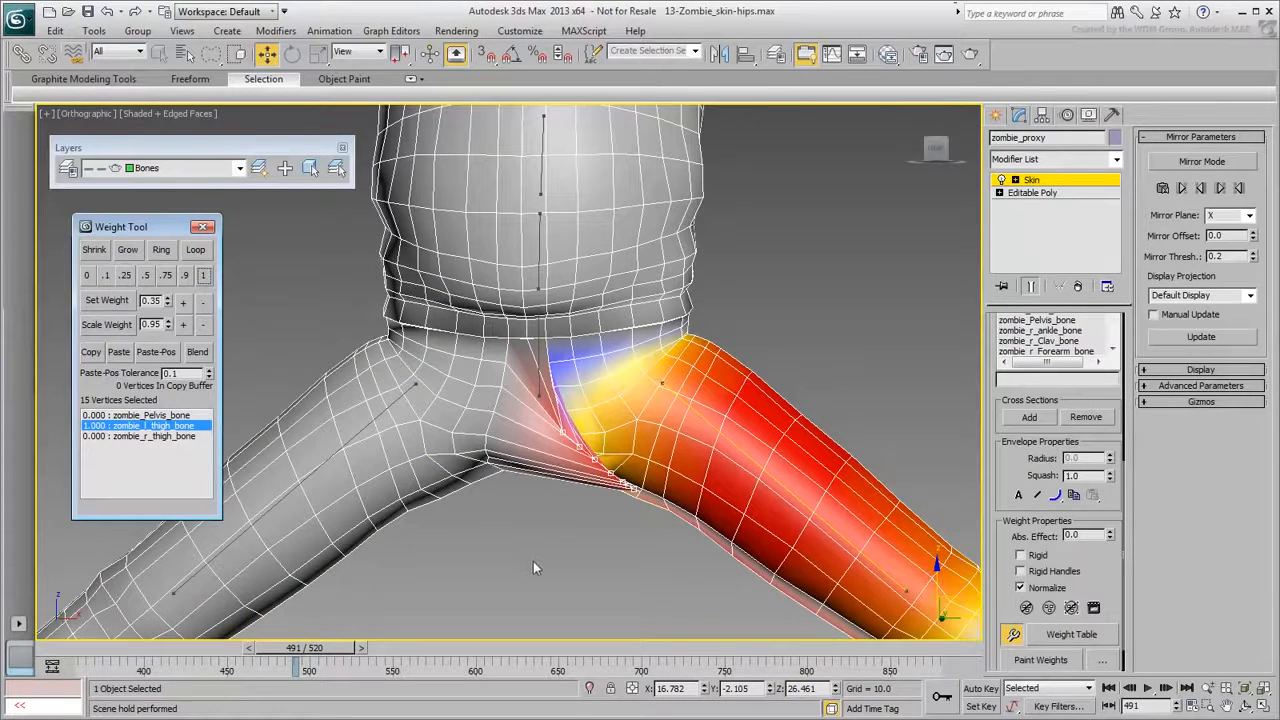
left_click(144, 436)
left_click(145, 276)
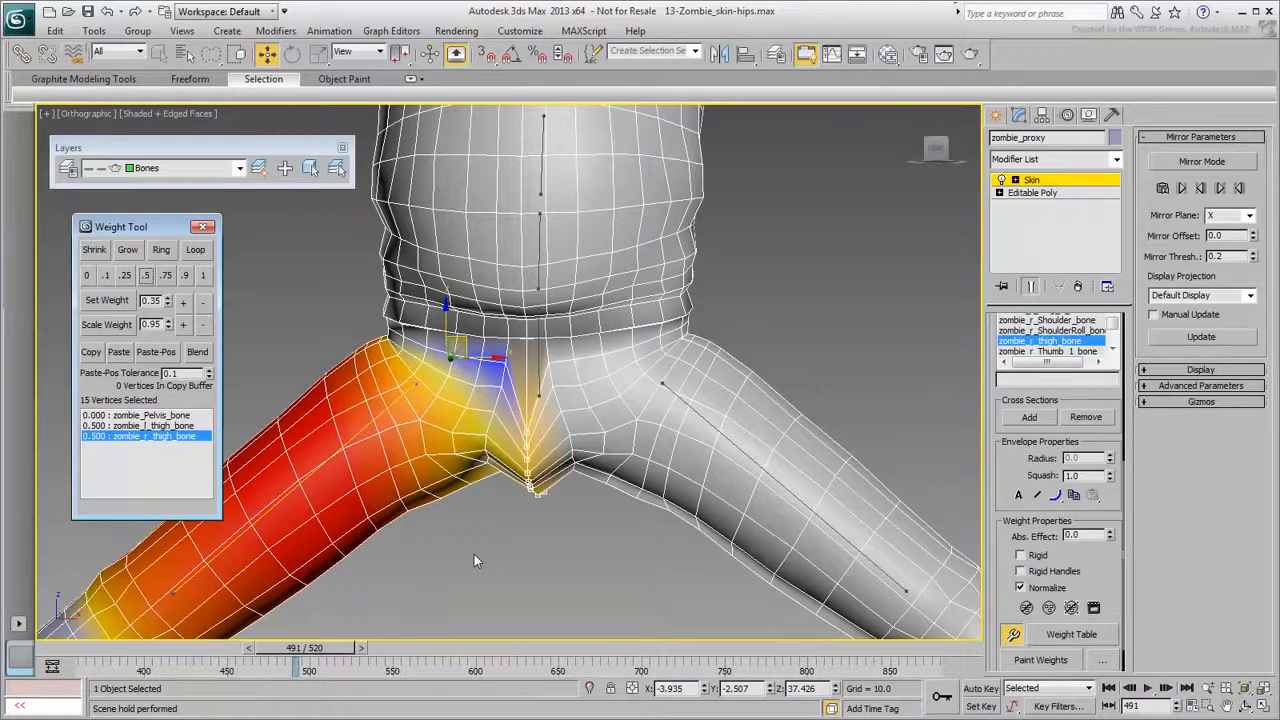
Give the crotch vertices 0.75 pelvis weight, then raise the upper ones to 0.825.
left_click(152, 415)
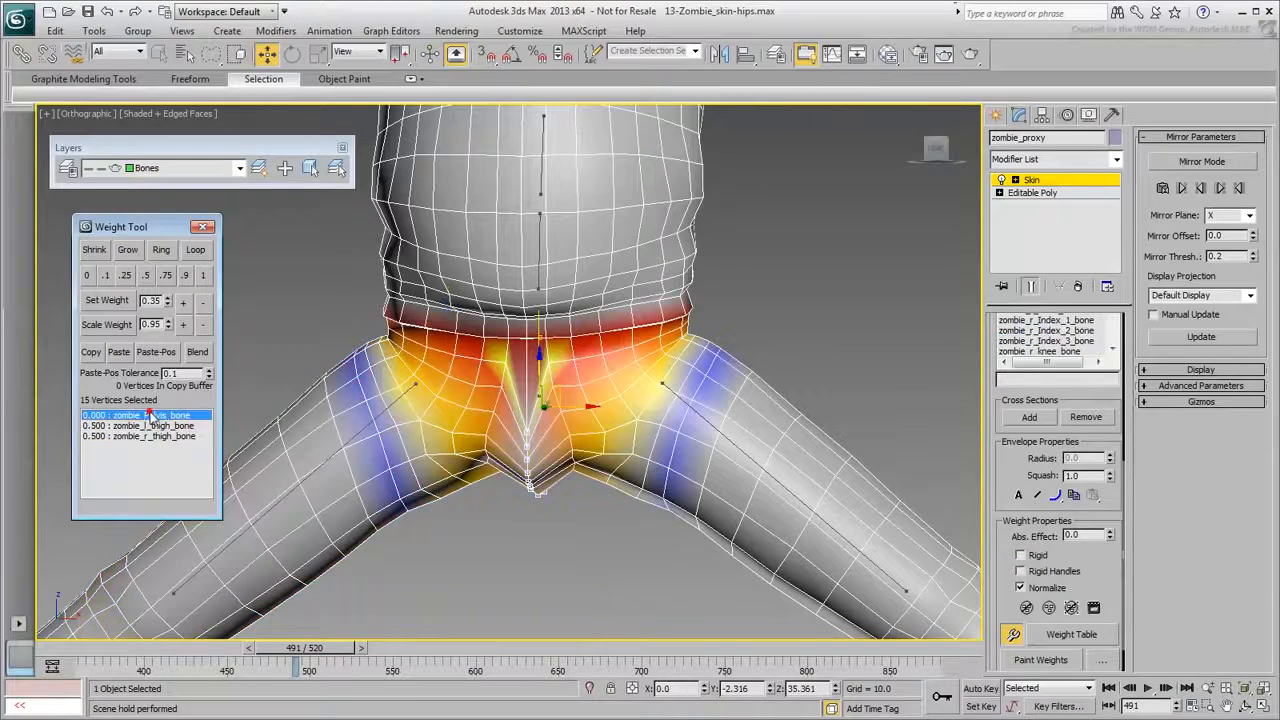
left_click(167, 277)
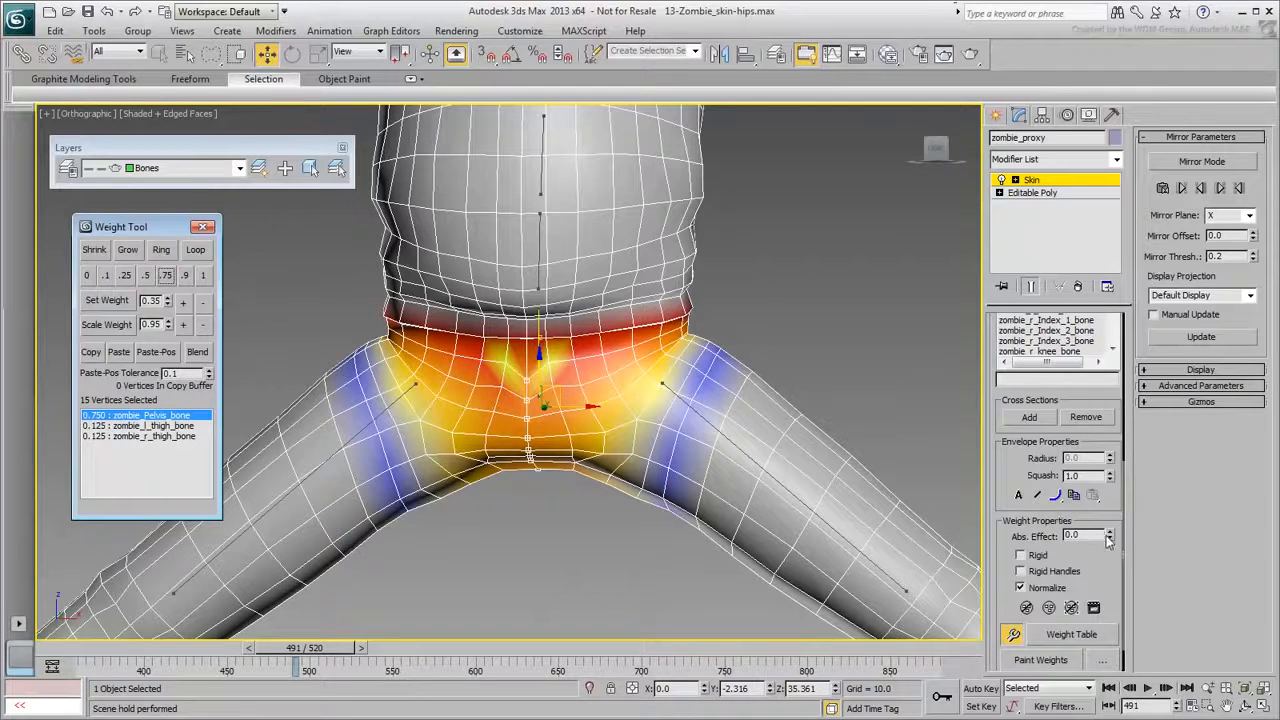
left_click_drag(1110, 536, 1114, 494)
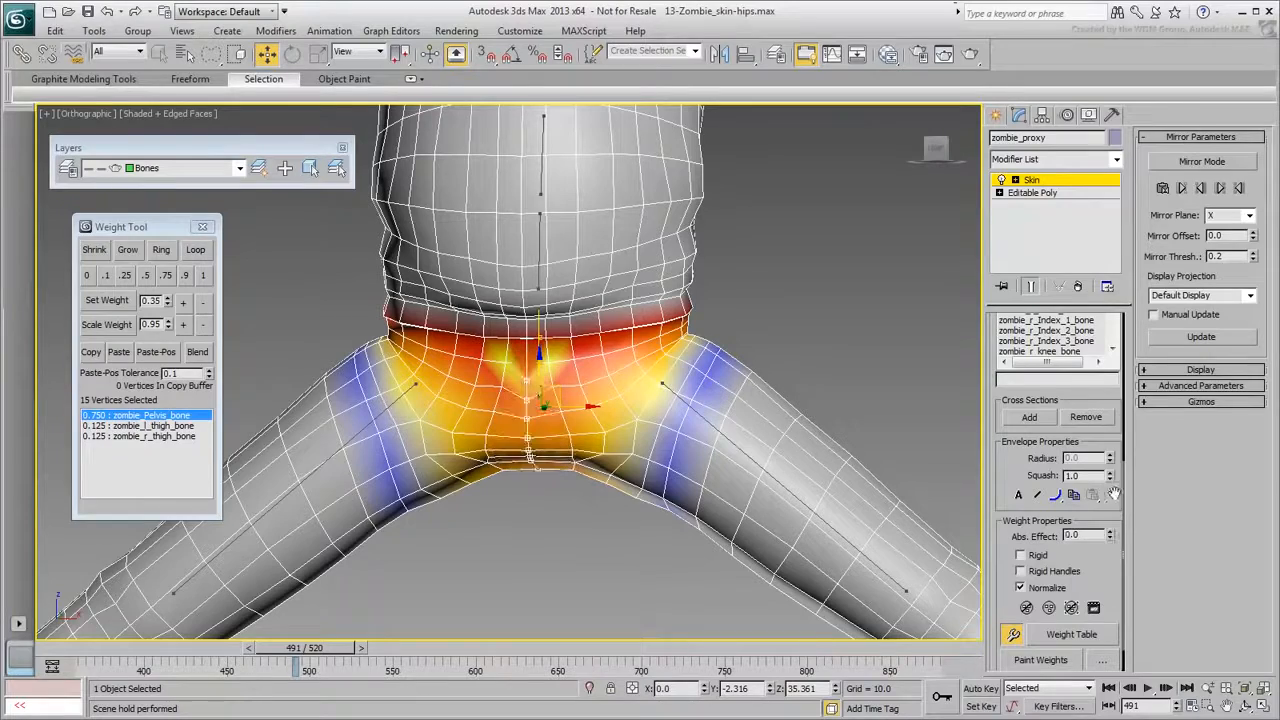
left_click_drag(514, 506, 548, 446, "alt")
middle_click_drag(530, 502, 443, 528, "alt")
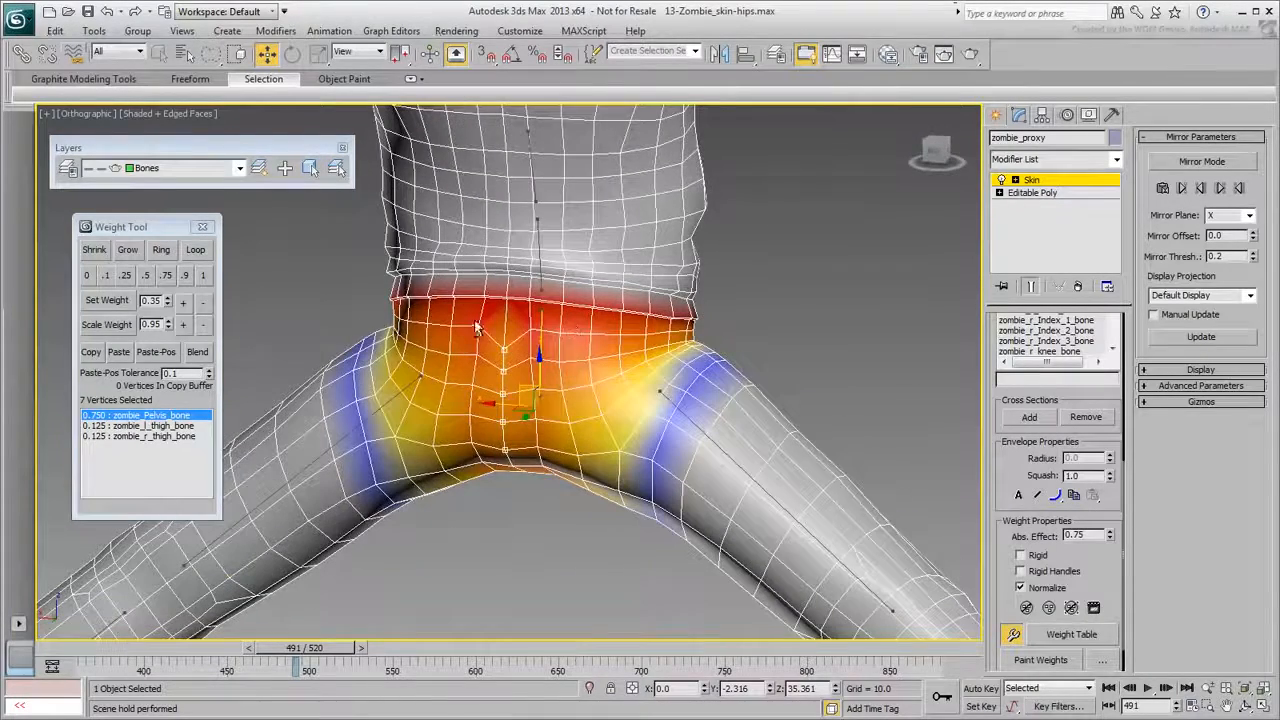
middle_click_drag(488, 486, 505, 517, "alt")
key("shift+w")
left_click_drag(527, 535, 540, 302)
key("shift+w")
Raise two front crotch vertices' pelvis weight to 0.900.
middle_click_drag(470, 500, 686, 570, "alt")
left_click(516, 404)
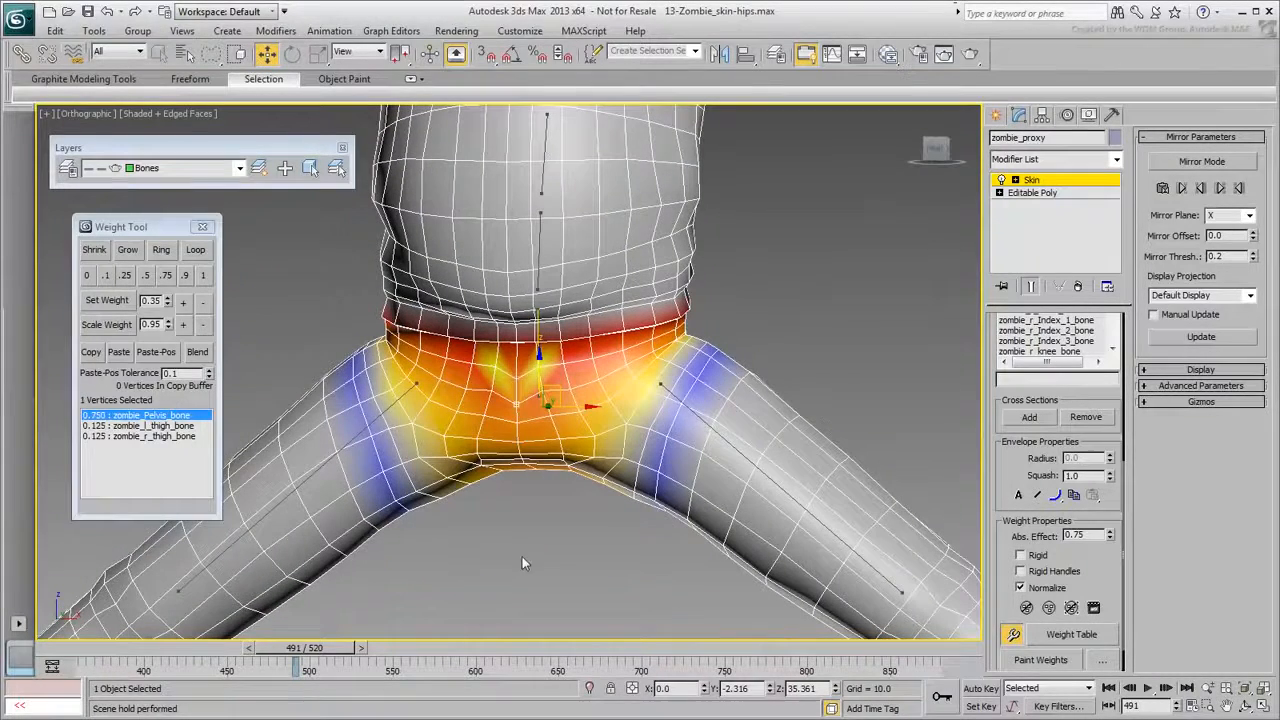
left_click(518, 378, "ctrl")
key("shift+w")
left_click_drag(518, 378, 548, 616)
key("shift+w")
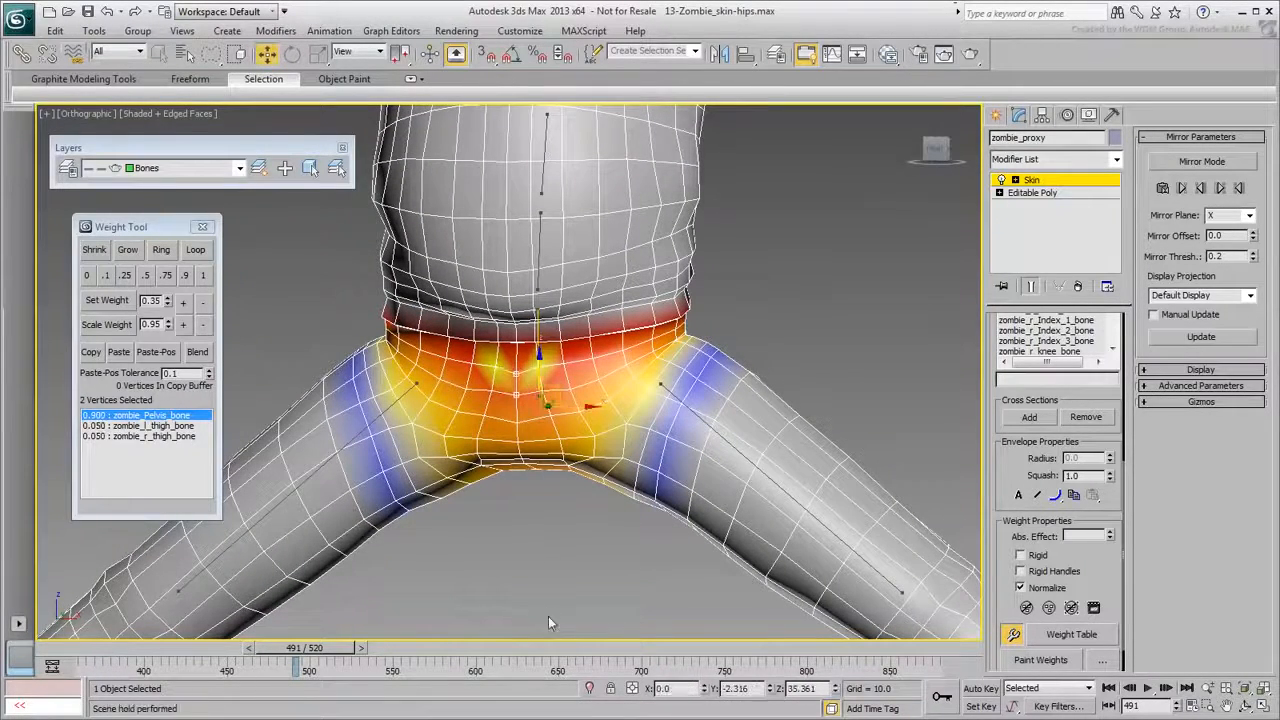
From the back, raise single crotch vertices' pelvis weight to 0.900 and 0.985.
key("shift+w")
key("shift+w")
middle_click_drag(562, 578, 400, 545, "alt")
left_click(550, 354)
key("shift+w")
left_click_drag(562, 547, 438, 685)
key("shift+w")
left_click(550, 311)
Raise the lower crotch vertices' pelvis weight to 0.844 and 0.935, then check the leg swing.
key("shift+w")
left_click_drag(531, 517, 520, 640)
key("shift+w")
mouse_move(324, 649)
left_mouse_down()
mouse_move(308, 651)
mouse_move(334, 654)
left_mouse_up()
left_click(550, 374)
key("shift+w")
left_click_drag(554, 382, 531, 600)
key("shift+w")
left_click(549, 345)
key("shift+w")
key("shift+w")
middle_click_drag(529, 623, 722, 518, "alt")
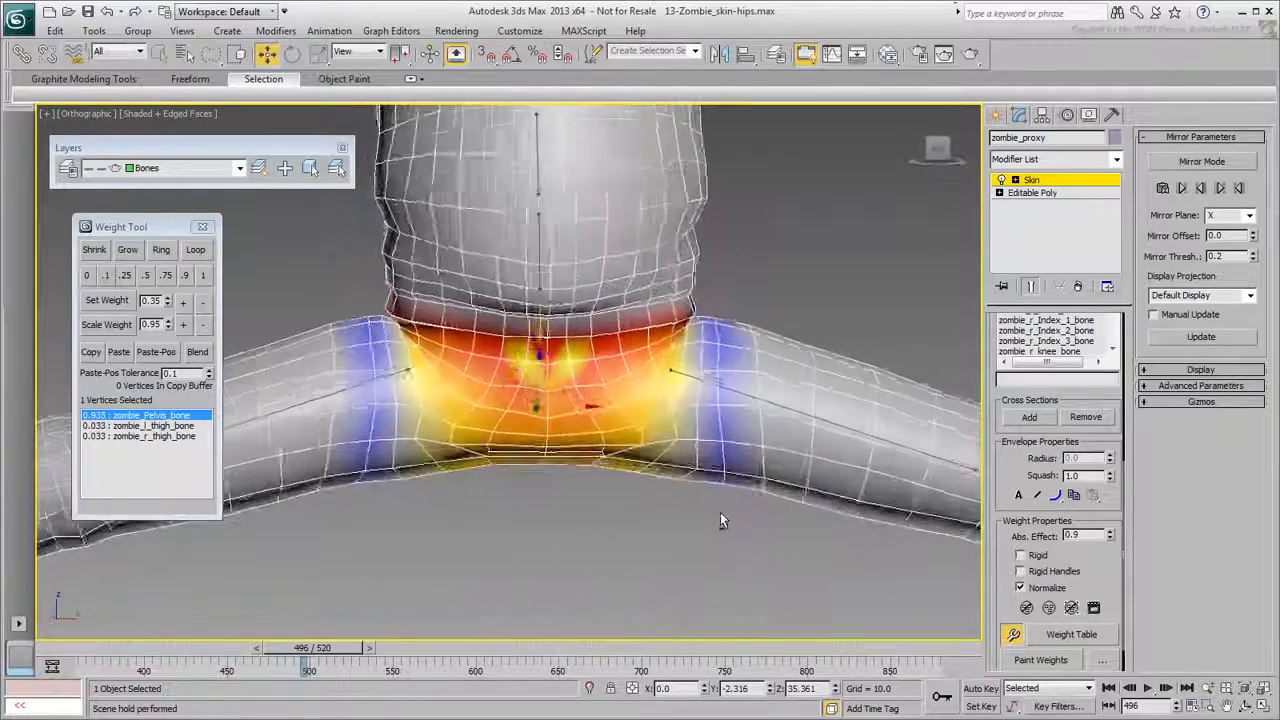
scroll(560, 460, "down", 3)
middle_click_drag(556, 458, 569, 502)
mouse_move(336, 649)
left_mouse_down()
mouse_move(311, 651)
mouse_move(346, 654)
left_mouse_up()
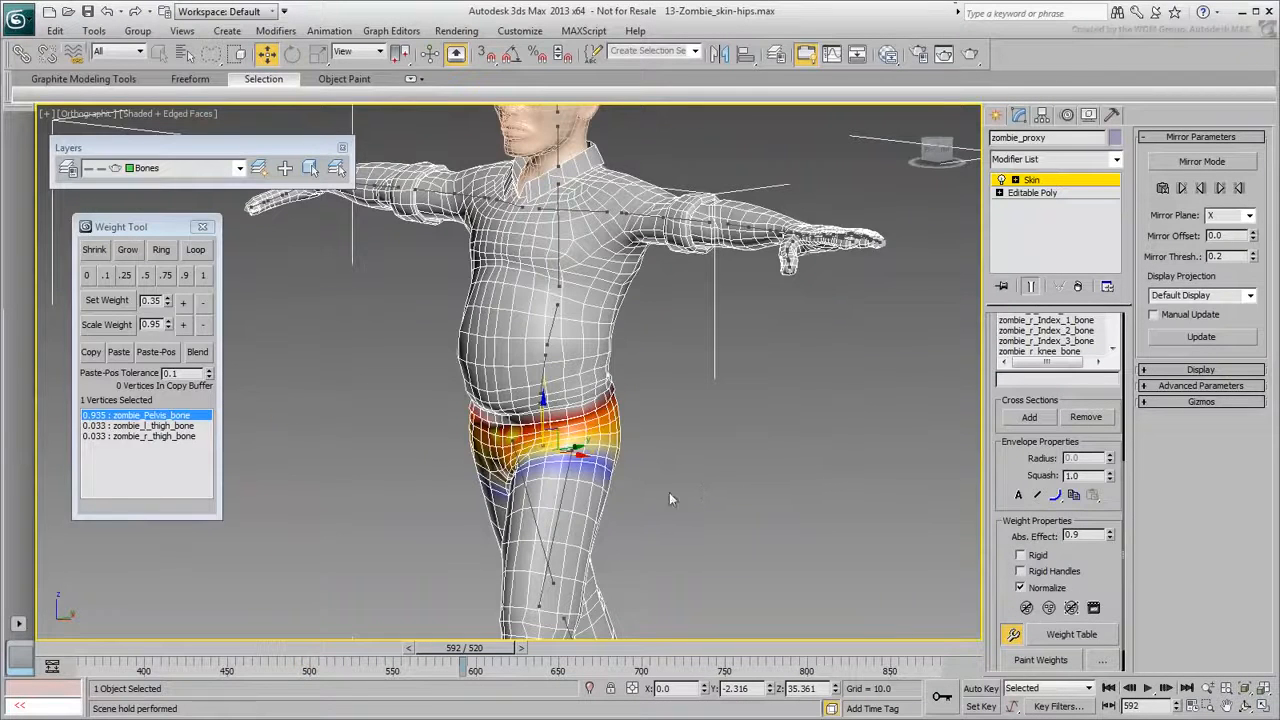
Close the Weight Tool, turn off Edit Envelopes, return to frame 485 and switch to Move.
left_click(202, 227)
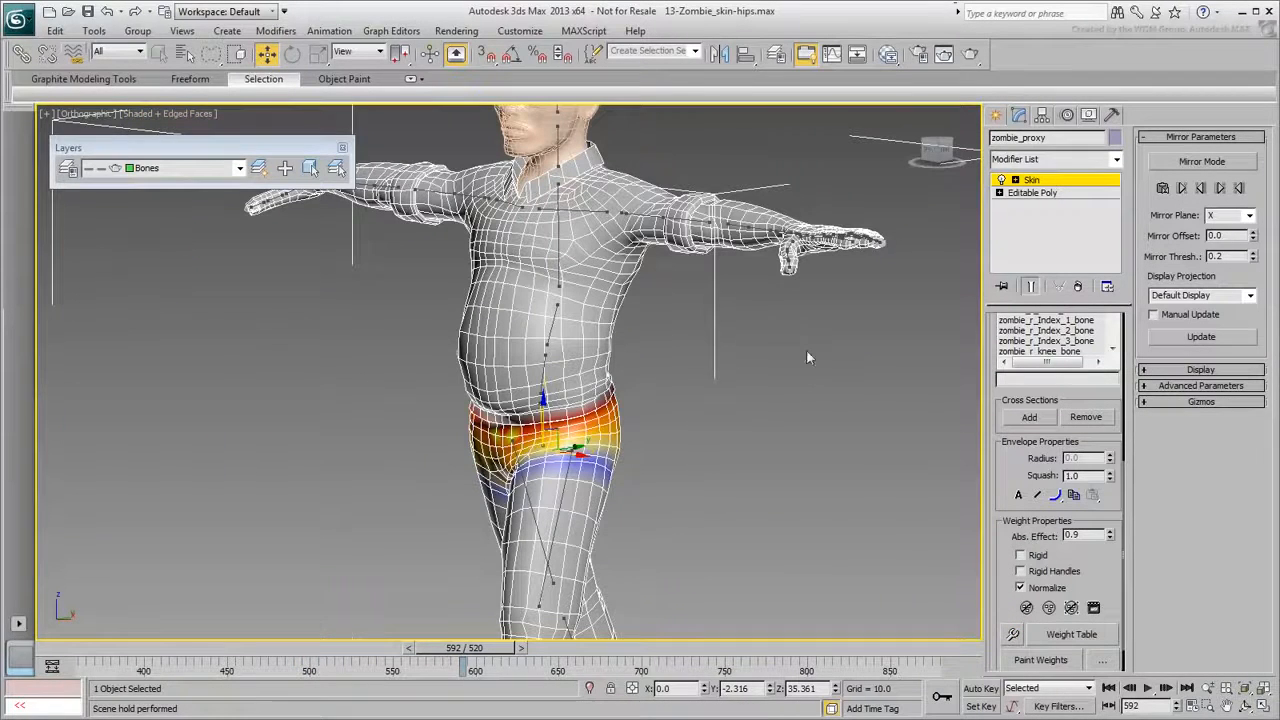
middle_click_drag(766, 438, 727, 412, "alt")
scroll(1015, 460, "up", 5)
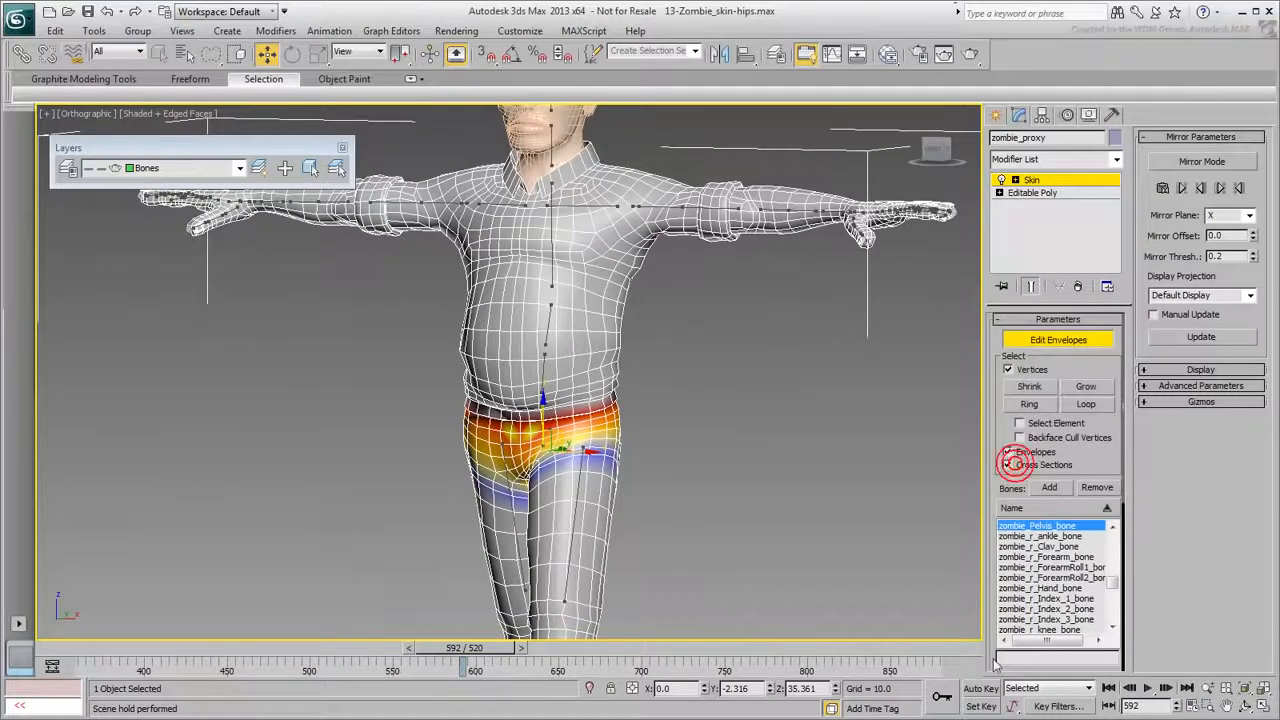
left_click(1057, 338)
middle_click_drag(652, 434, 674, 461)
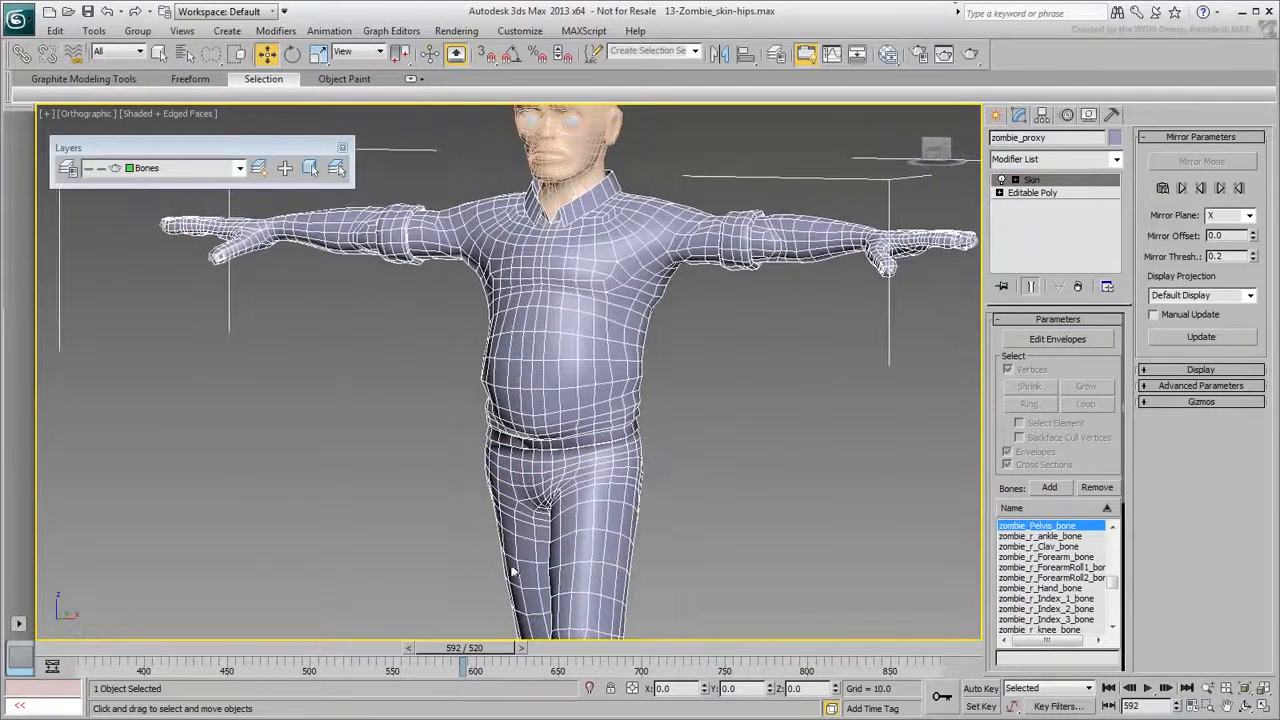
left_click_drag(456, 648, 280, 646)
key("w")
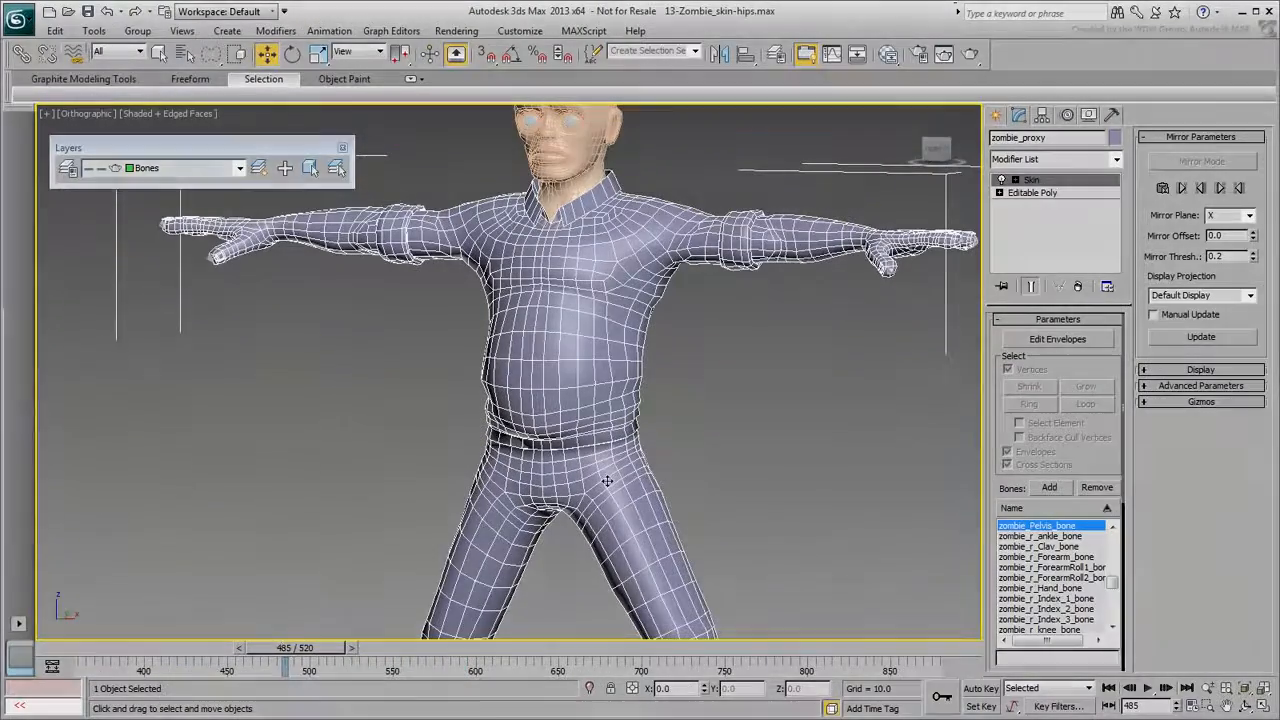